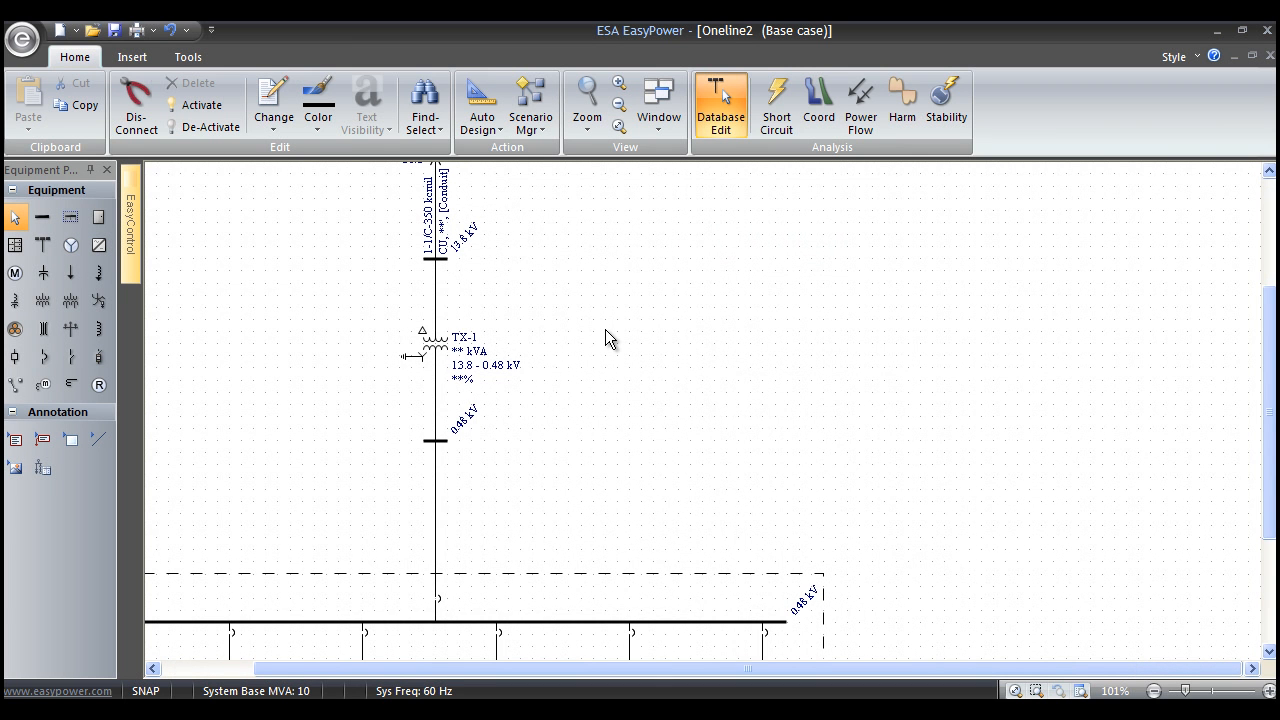
# Open the data for transformer TX-1 and set its class to OA/FA and its temperature rating to 55/65.
pyautogui.scroll(3, 600, 340)
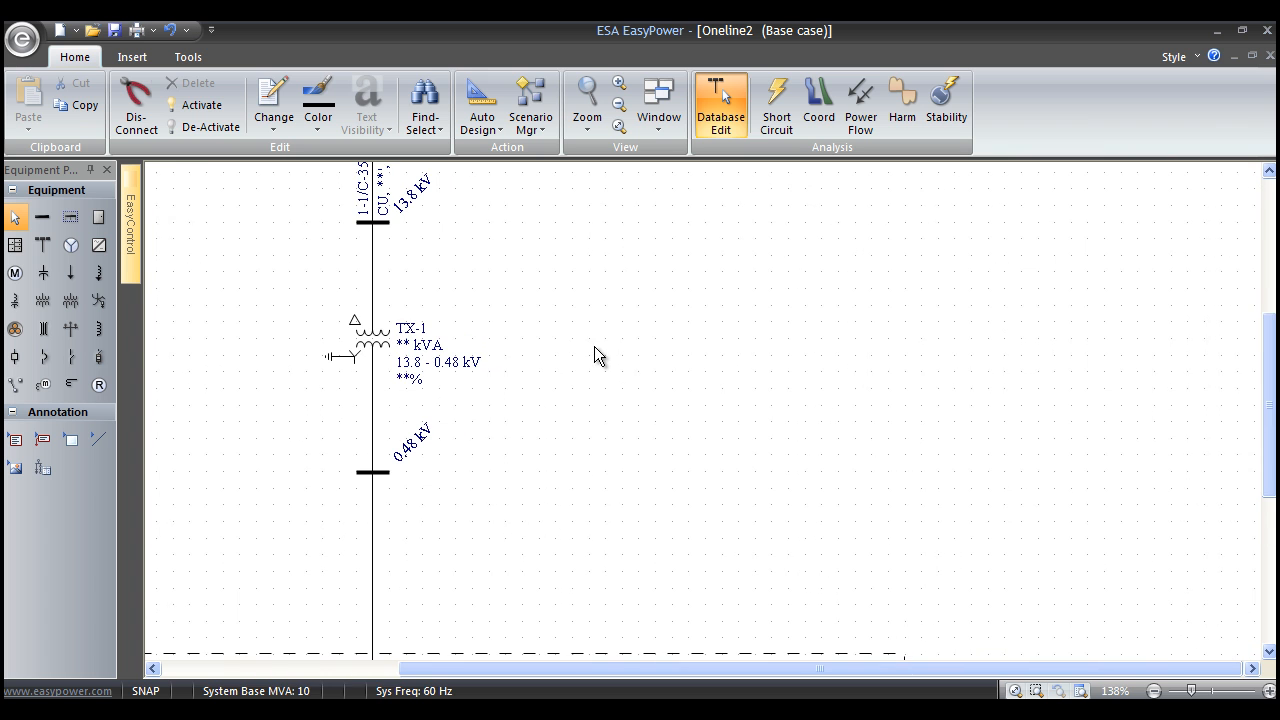
pyautogui.doubleClick(390, 361)
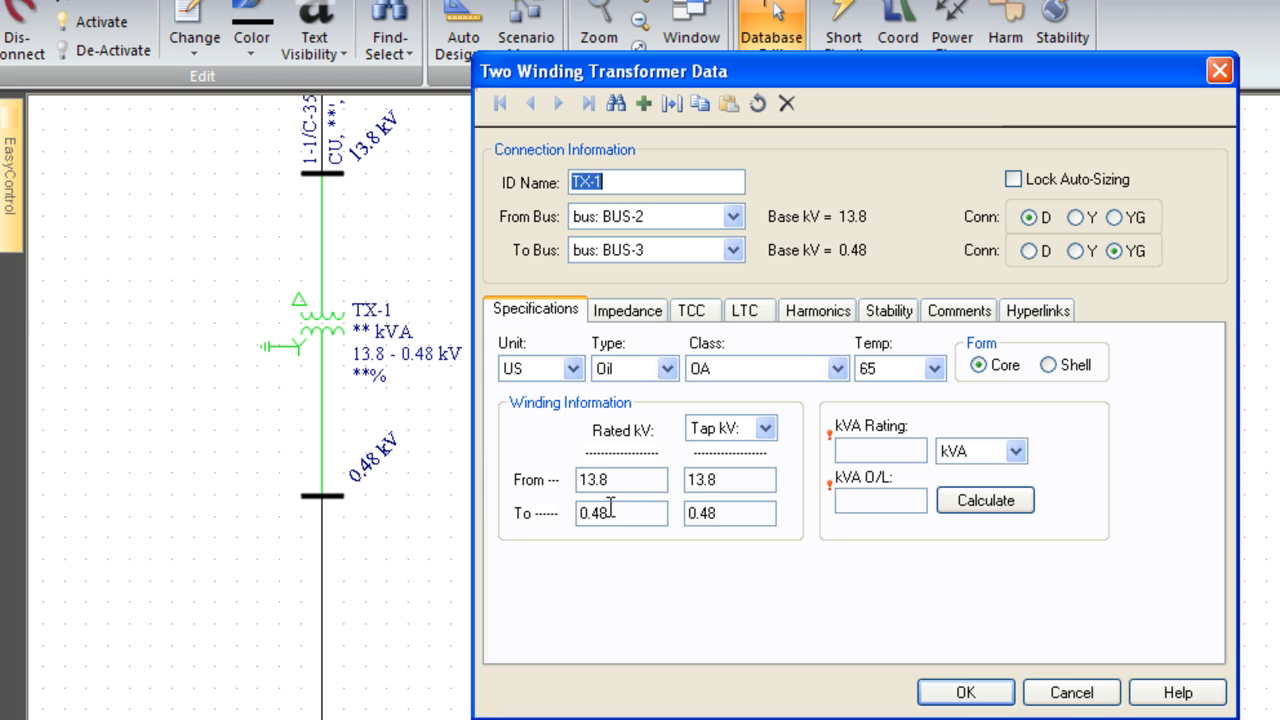
pyautogui.click(667, 369)
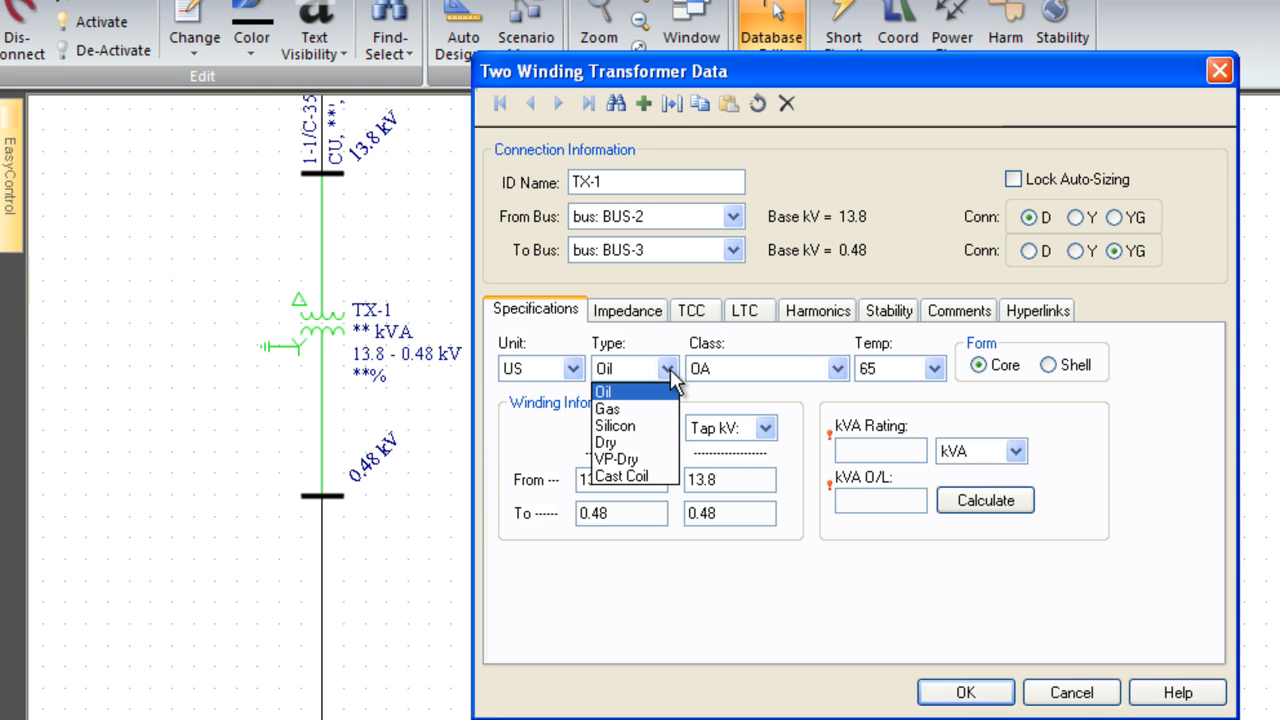
pyautogui.click(837, 369)
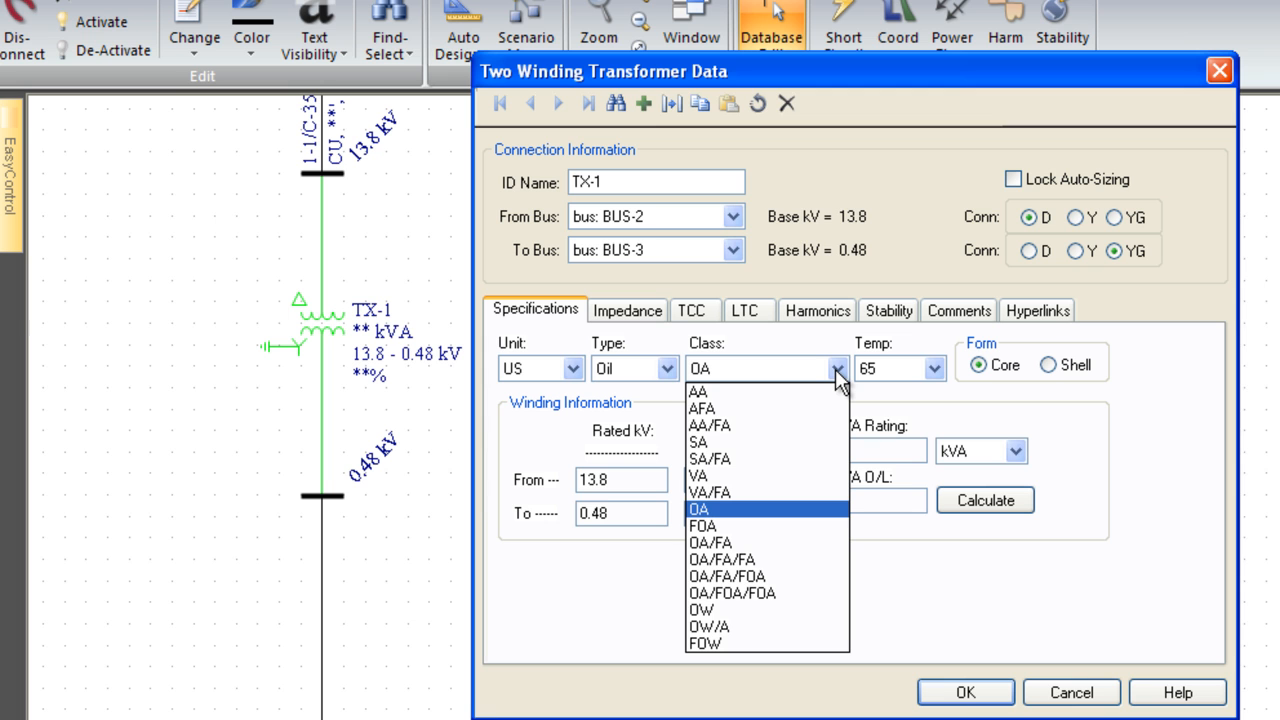
pyautogui.click(750, 541)
pyautogui.click(934, 369)
pyautogui.click(914, 426)
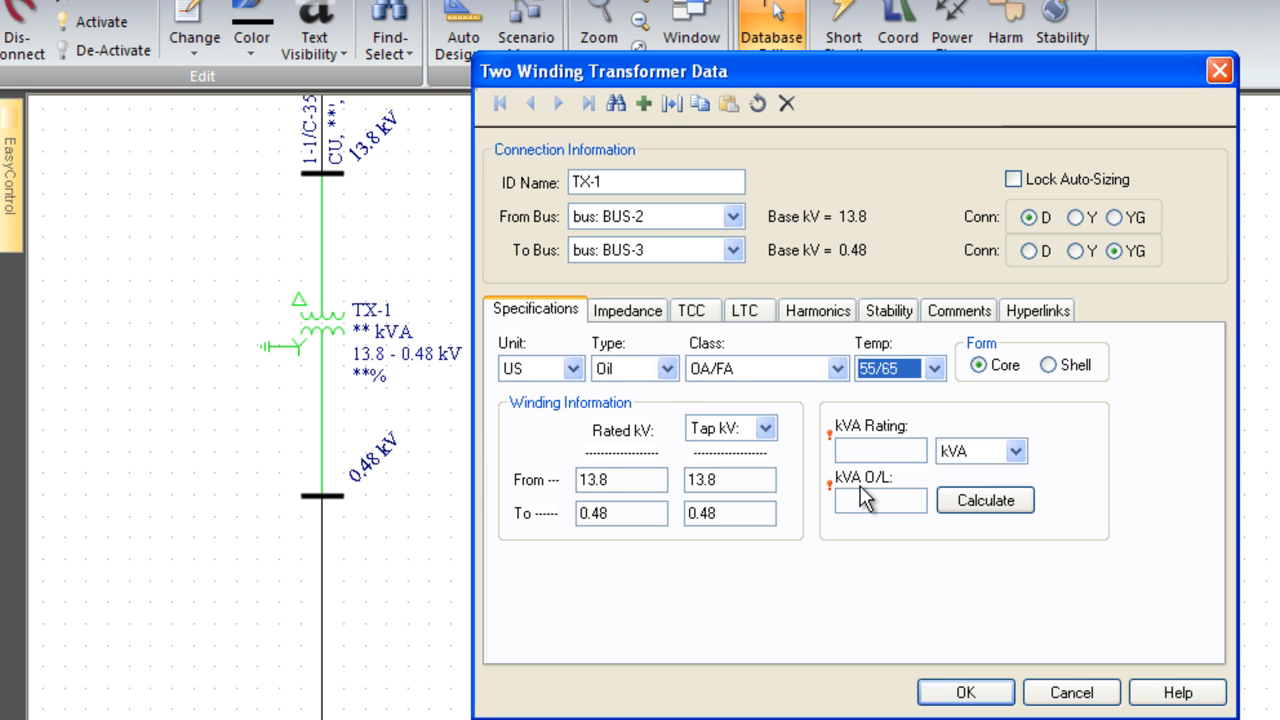
# Set the transformer's kVA rating to 1000 and calculate its overload kVA.
pyautogui.click(859, 451)
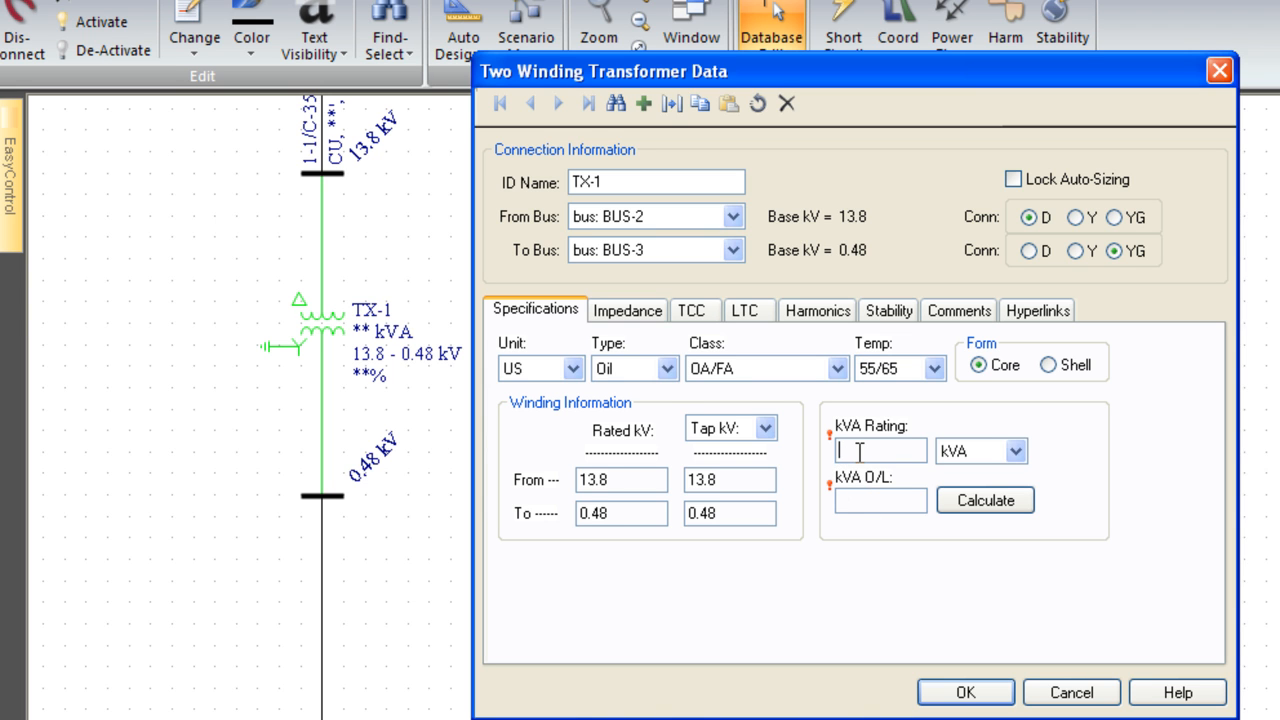
pyautogui.write('1000')
pyautogui.click(985, 517)
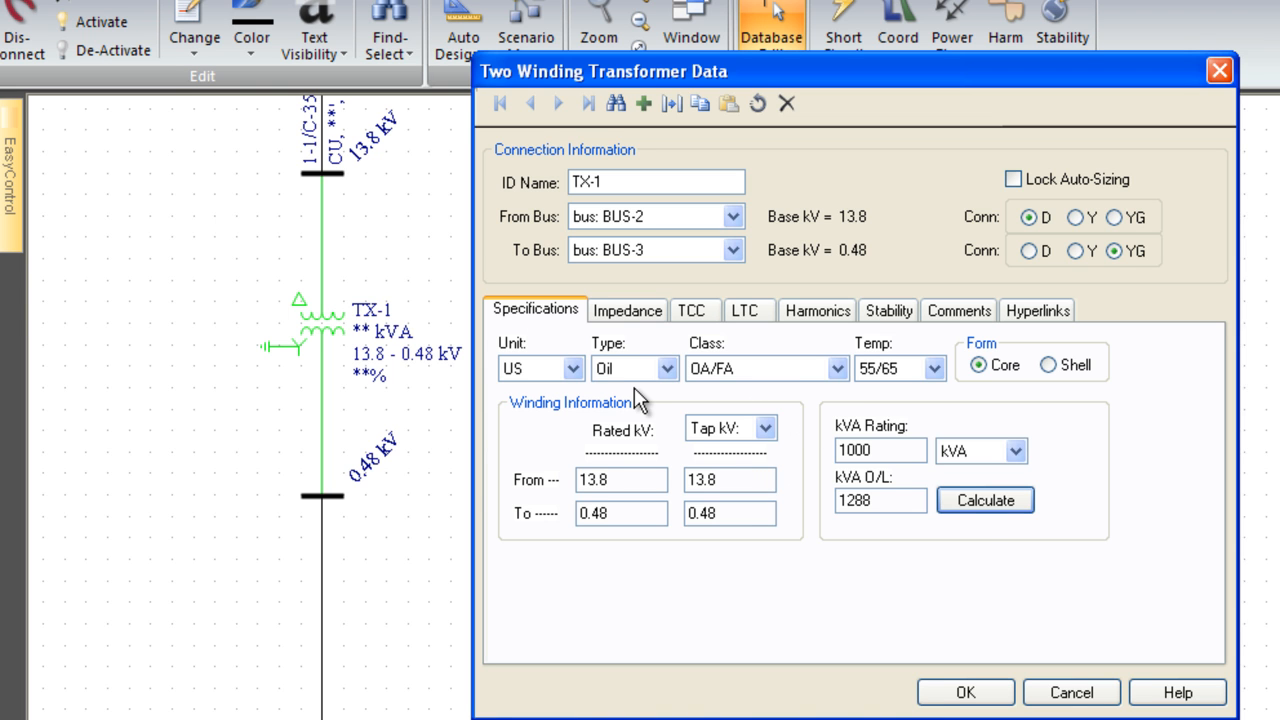
# Set the transformer impedance Z% to 5.75 and calculate Z0% and the X/R ratio.
pyautogui.click(628, 314)
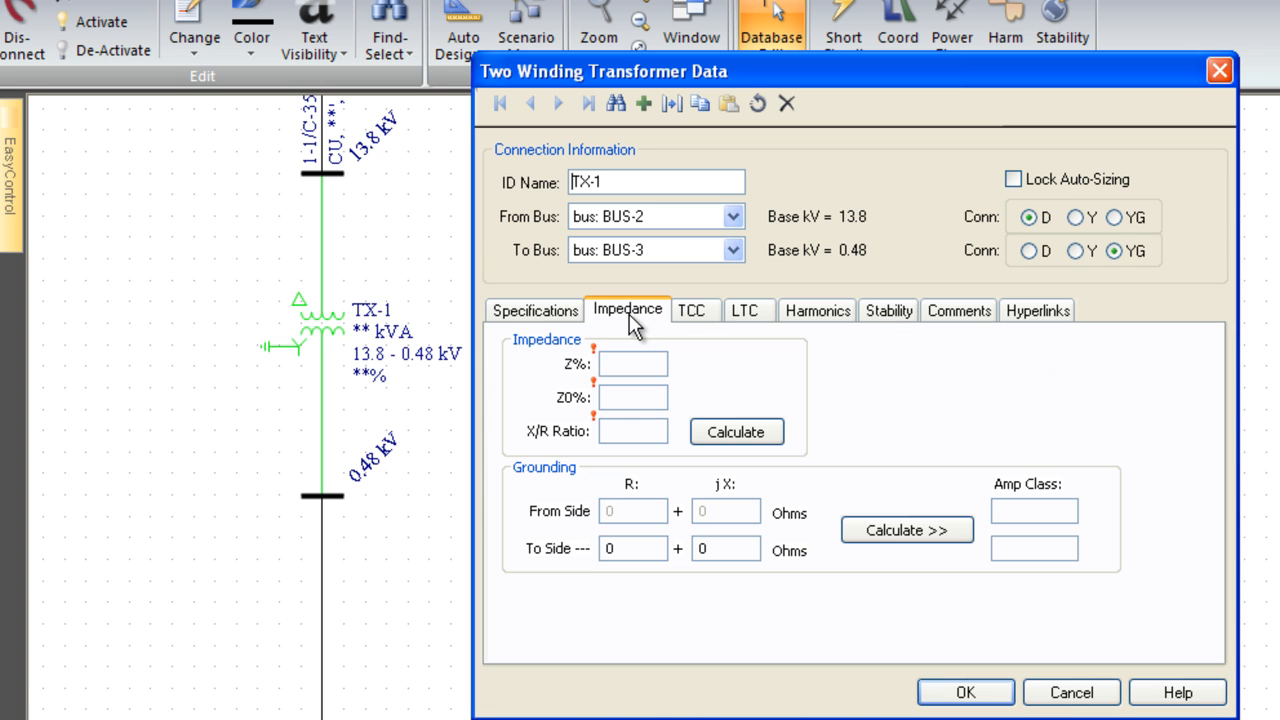
pyautogui.click(630, 363)
pyautogui.write('5.75')
pyautogui.click(717, 438)
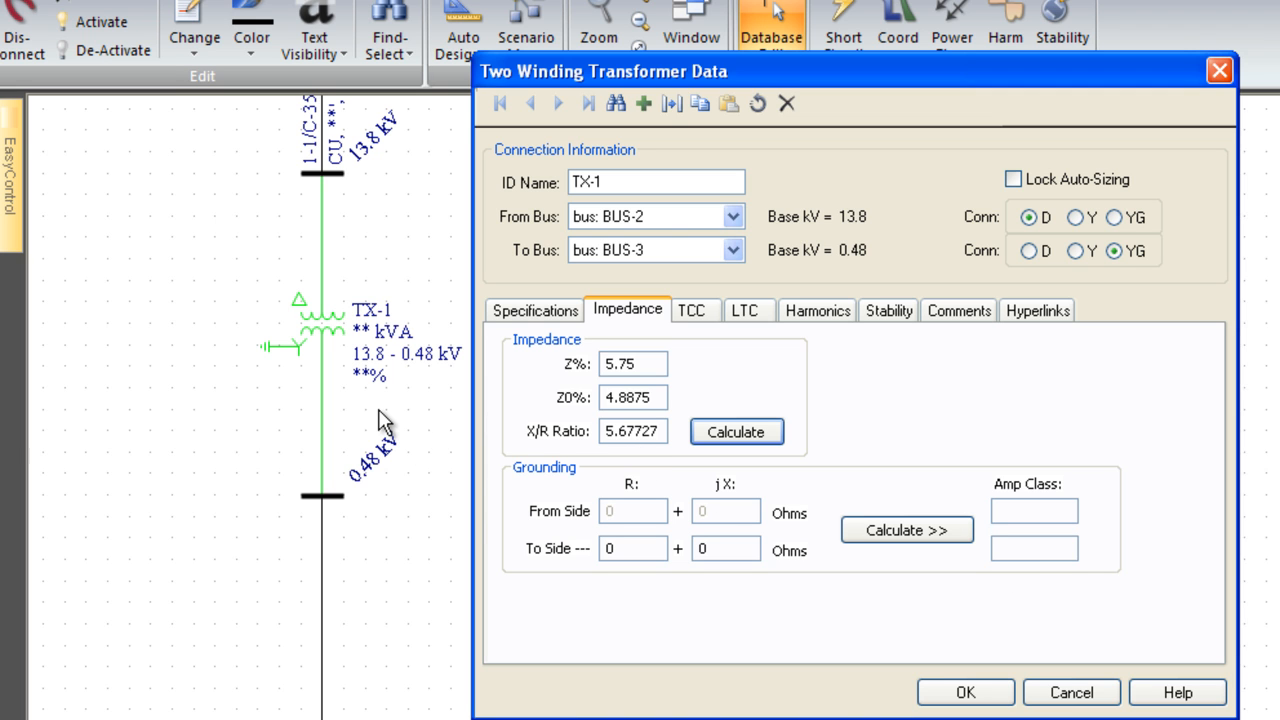
# Set the To-side grounding amp class to 2 and calculate the grounding resistance.
pyautogui.click(1025, 549)
pyautogui.write('2')
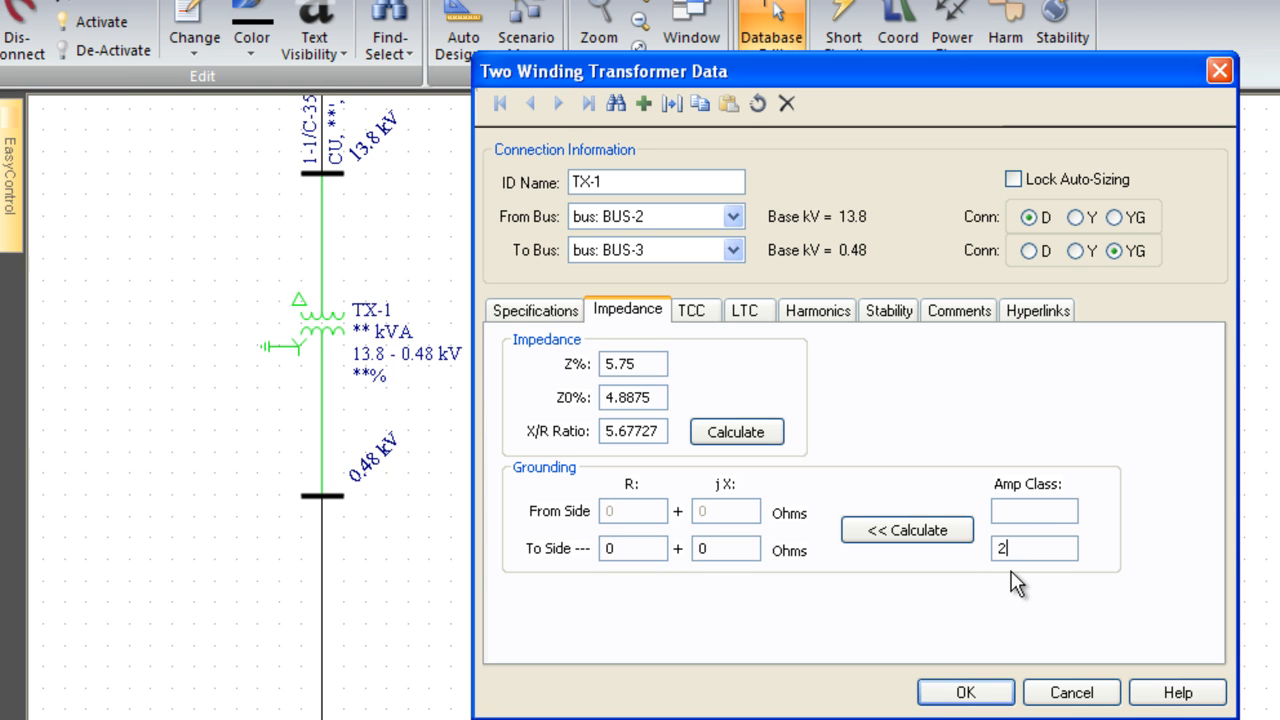
pyautogui.click(887, 529)
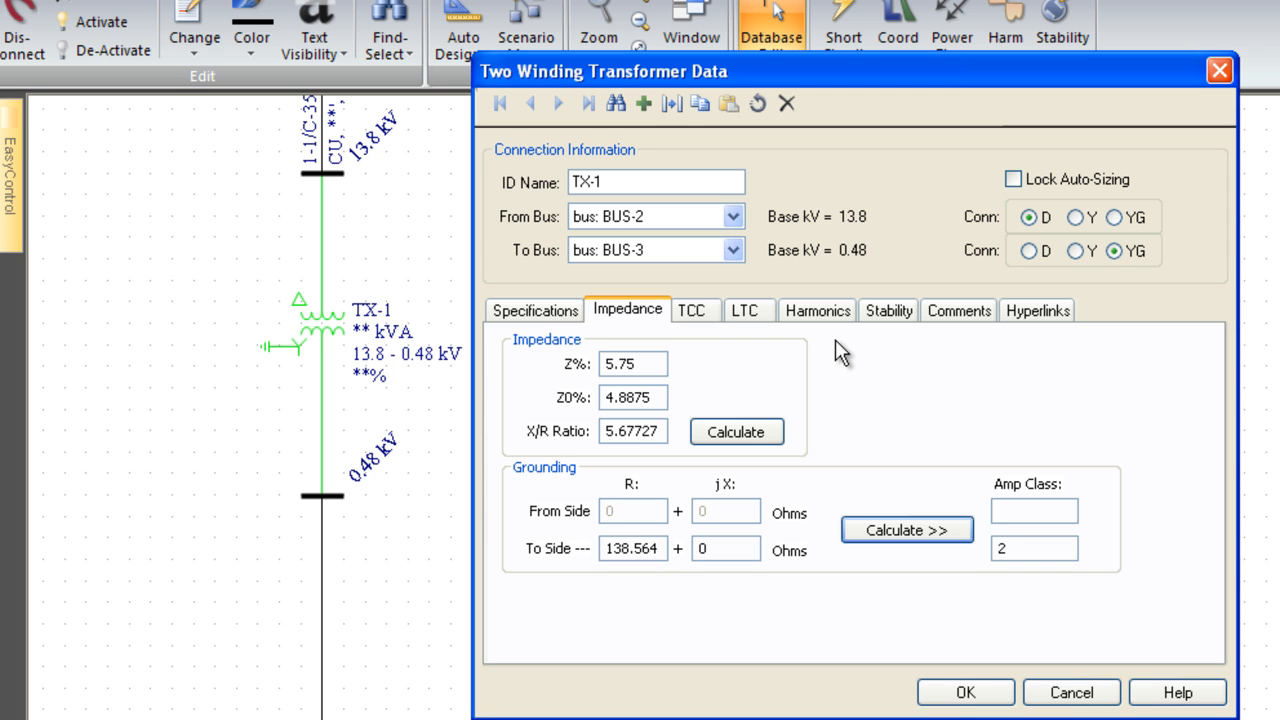
# Examine the transformer's TCC, LTC, harmonics and stability settings, briefly trying the From-side tap and the TSNF inrush model.
pyautogui.click(698, 318)
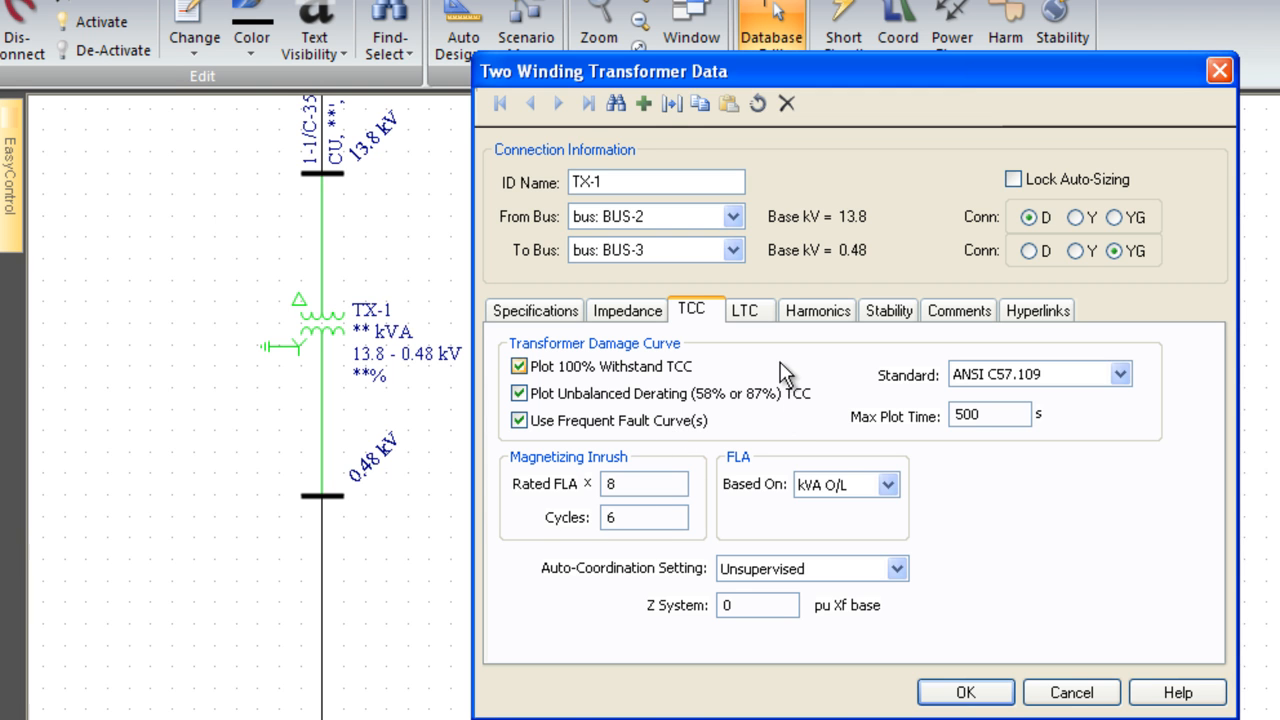
pyautogui.click(748, 311)
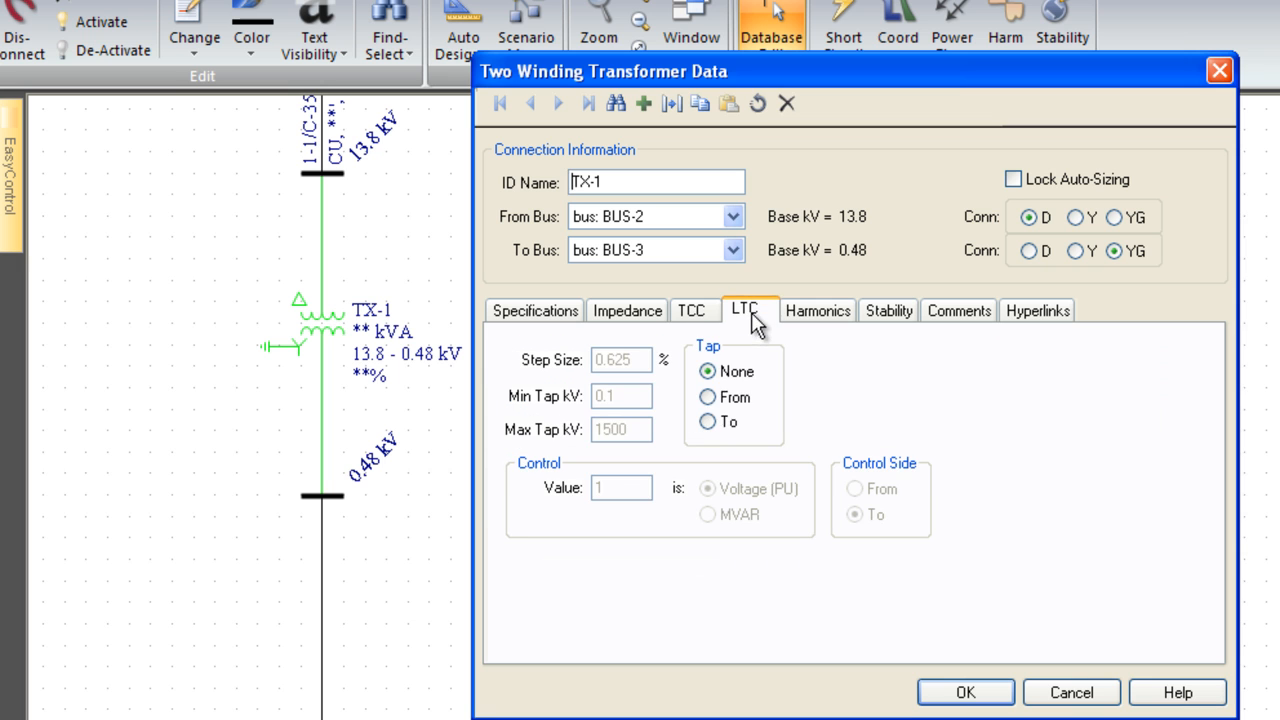
pyautogui.click(708, 397)
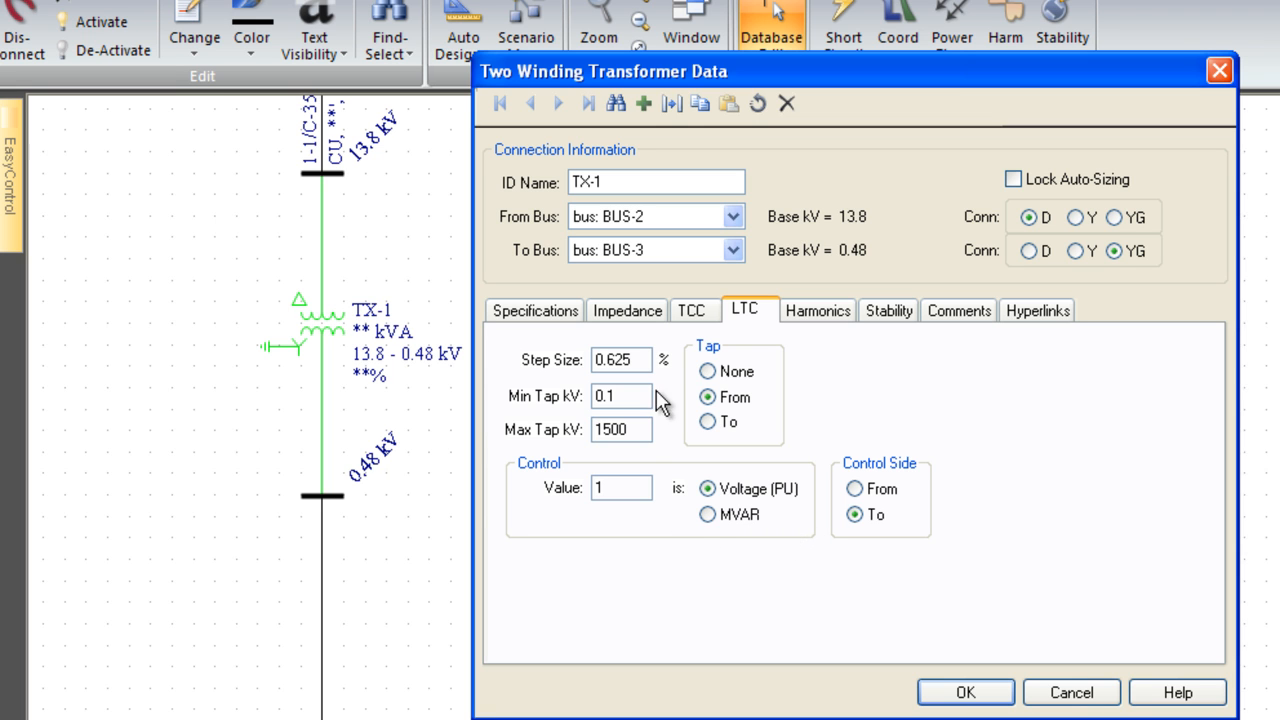
pyautogui.click(707, 372)
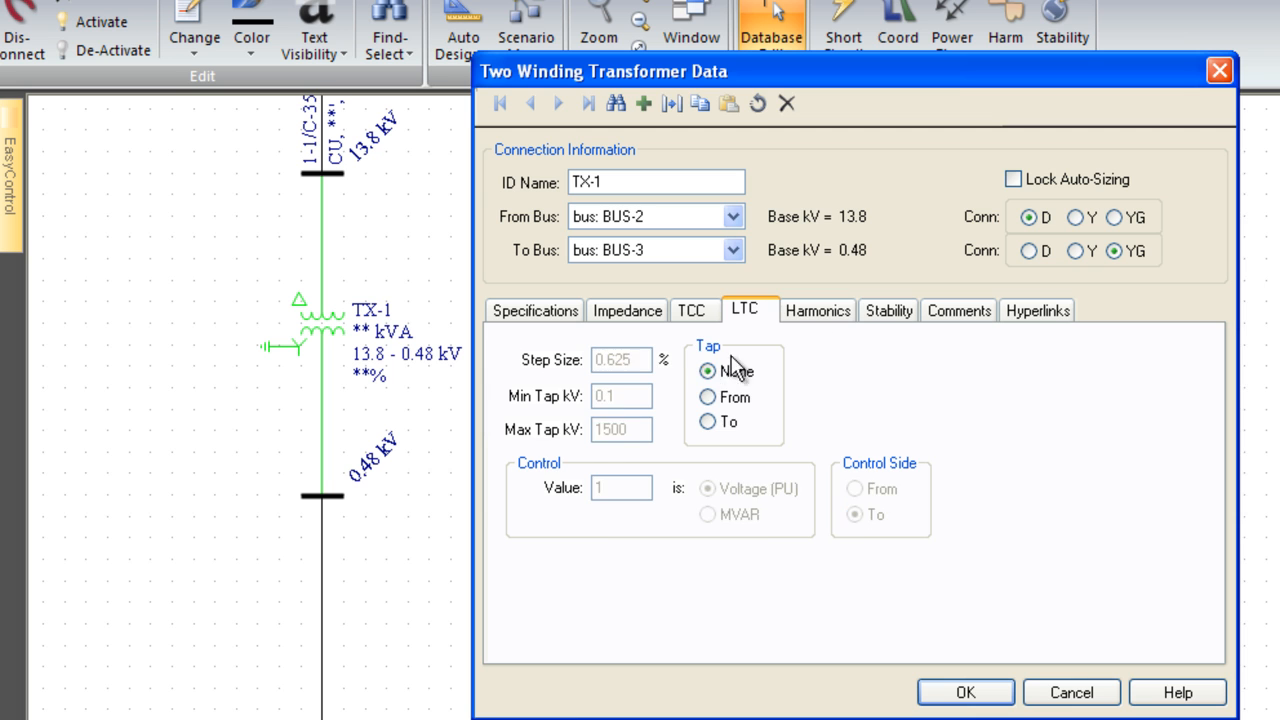
pyautogui.click(843, 312)
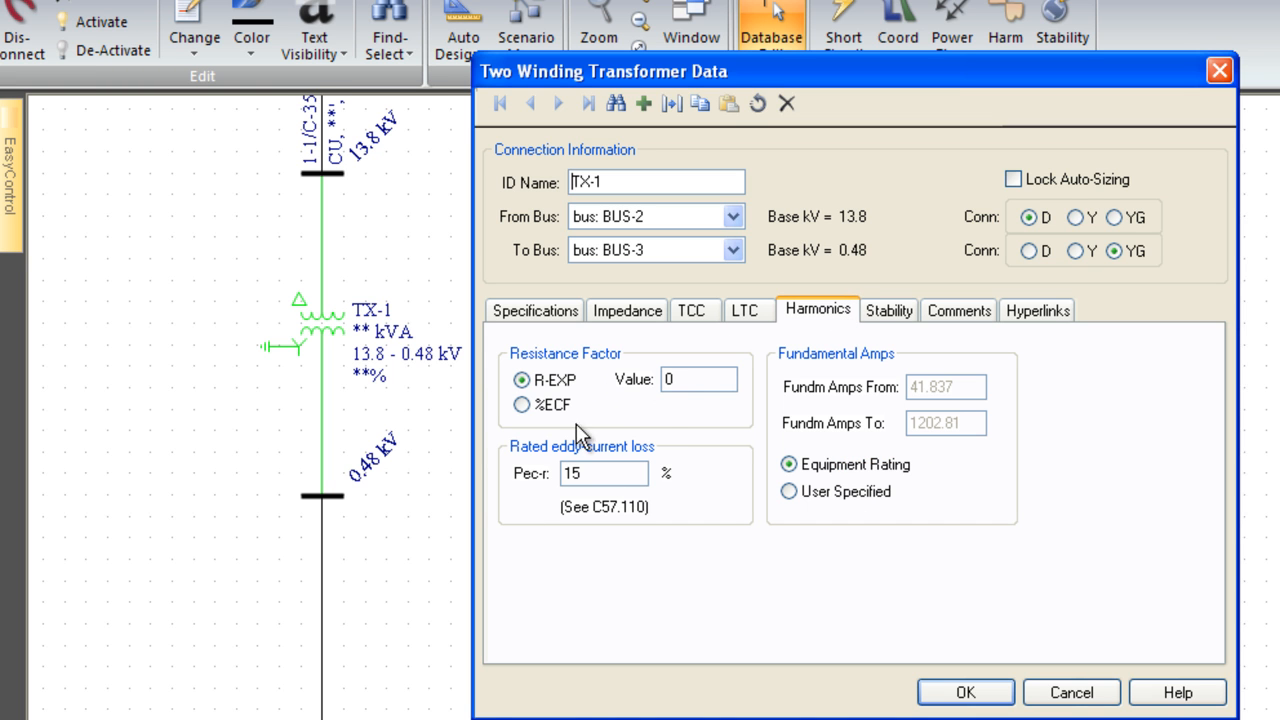
pyautogui.click(887, 311)
pyautogui.click(504, 343)
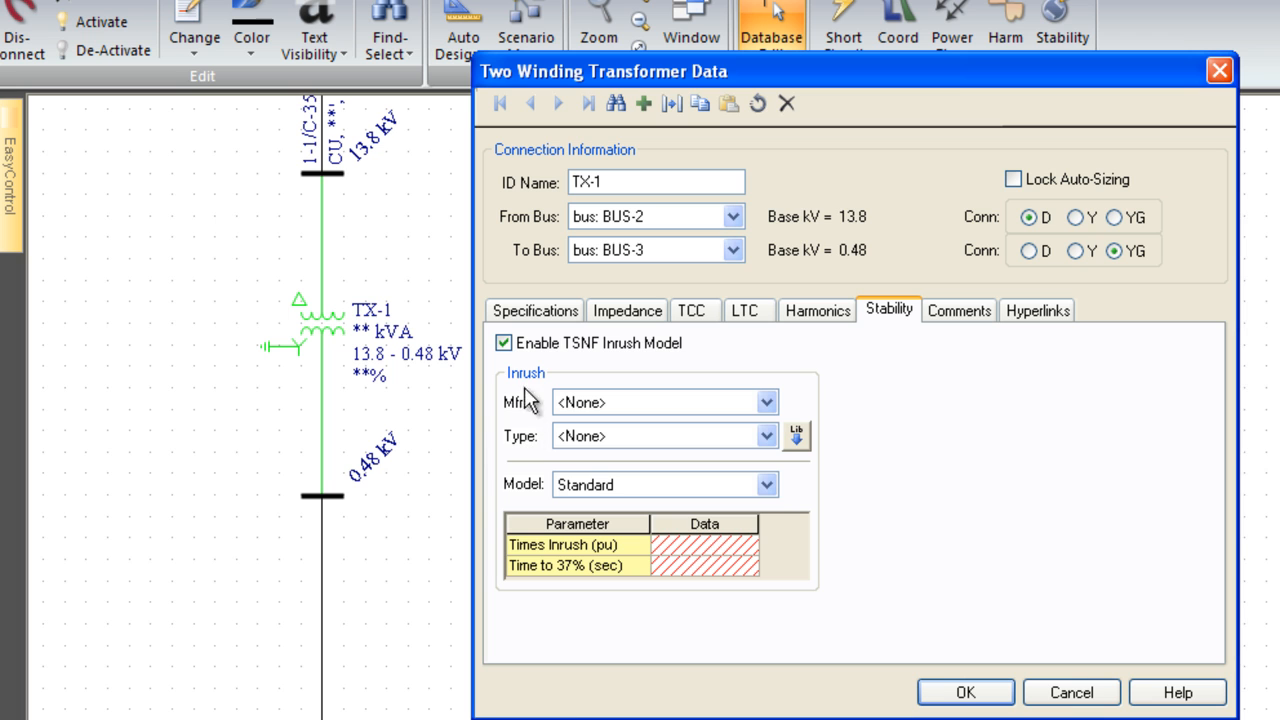
pyautogui.click(505, 343)
# Enter the transformer comments "Notes", "Dates" and "Maint Info" on separate lines.
pyautogui.click(943, 311)
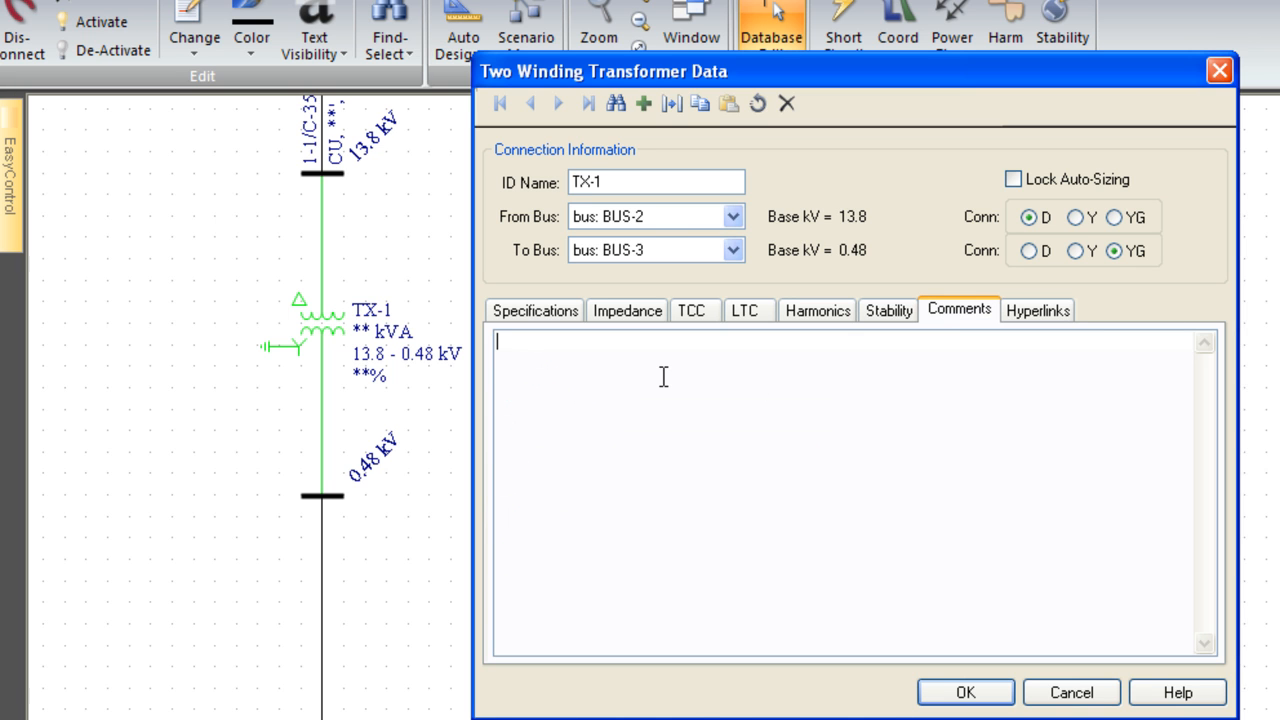
pyautogui.write('Notes')
pyautogui.press('Return')
pyautogui.write('Dates')
pyautogui.press('Return')
pyautogui.write('Miant')
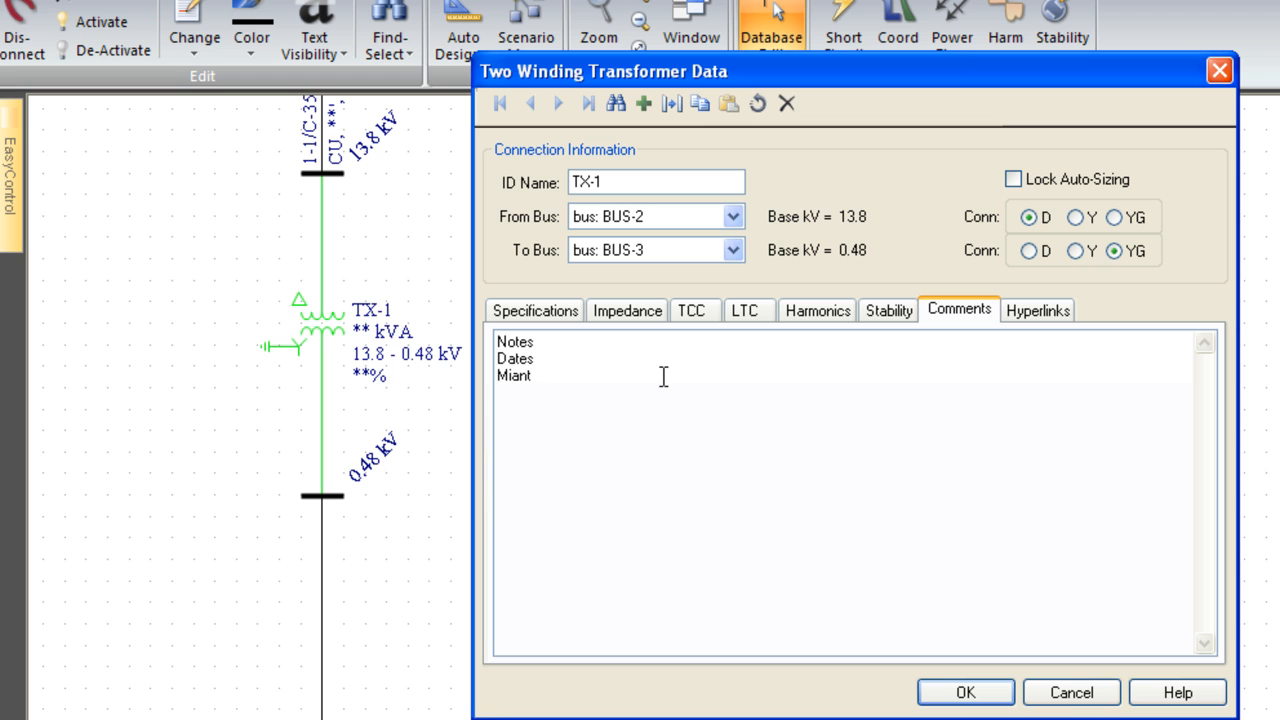
pyautogui.press('BackSpace')
pyautogui.press('BackSpace')
pyautogui.press('BackSpace')
pyautogui.press('BackSpace')
pyautogui.write('aint Info')
pyautogui.press('Return')
# Add a hyperlink to the transformer that points to ZSI Example.dez in the Samples folder.
pyautogui.click(1055, 311)
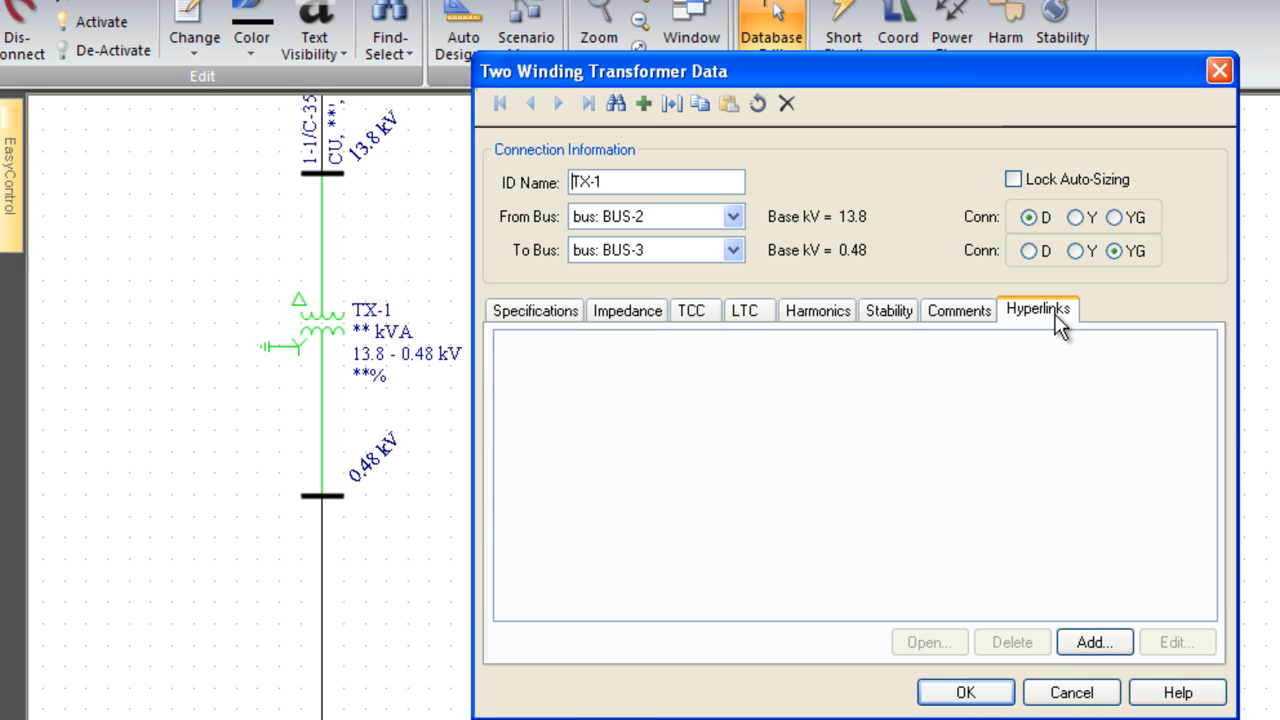
pyautogui.click(1088, 644)
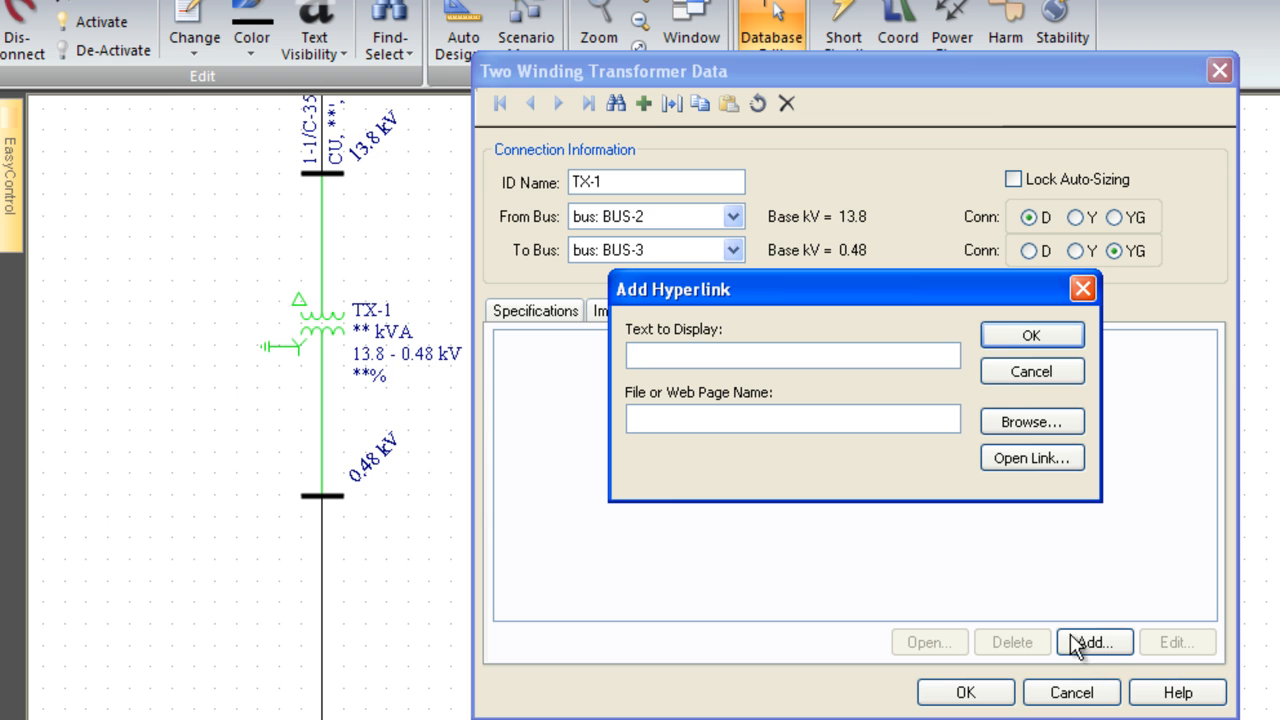
pyautogui.click(1007, 422)
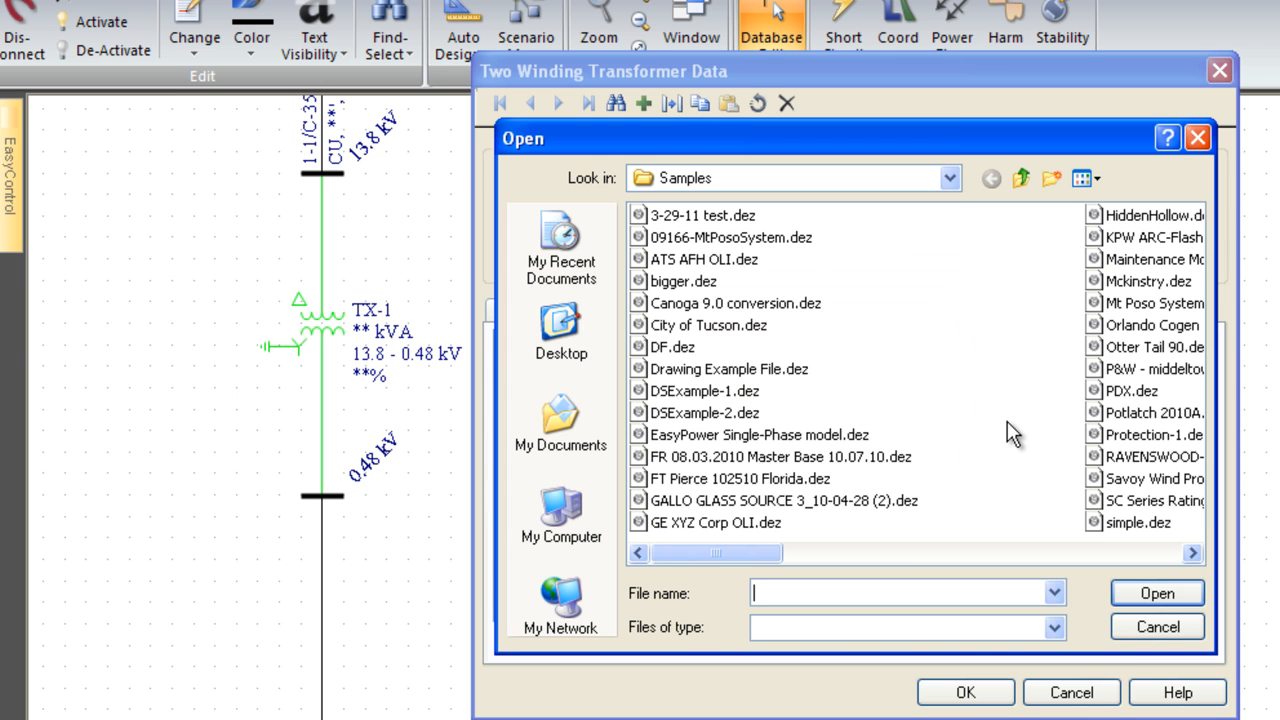
pyautogui.click(1058, 554)
pyautogui.moveTo(1062, 554); pyautogui.dragTo(1122, 555)
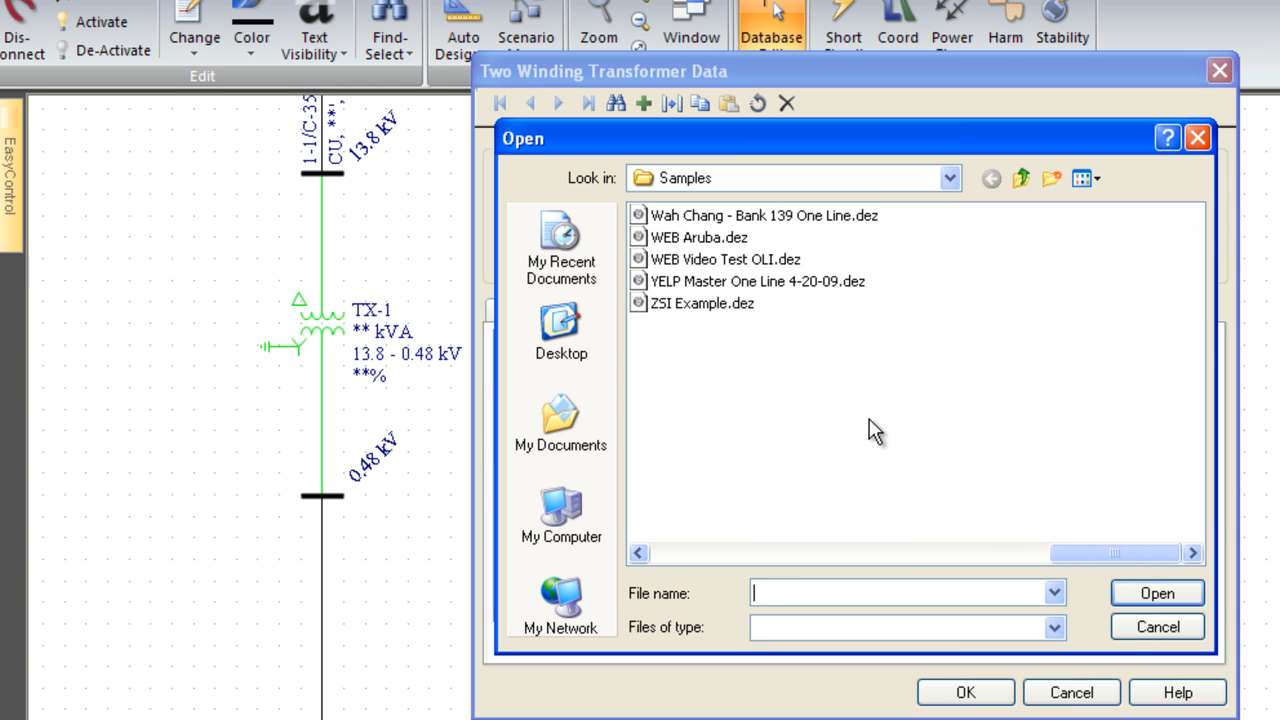
pyautogui.click(704, 303)
pyautogui.click(1127, 592)
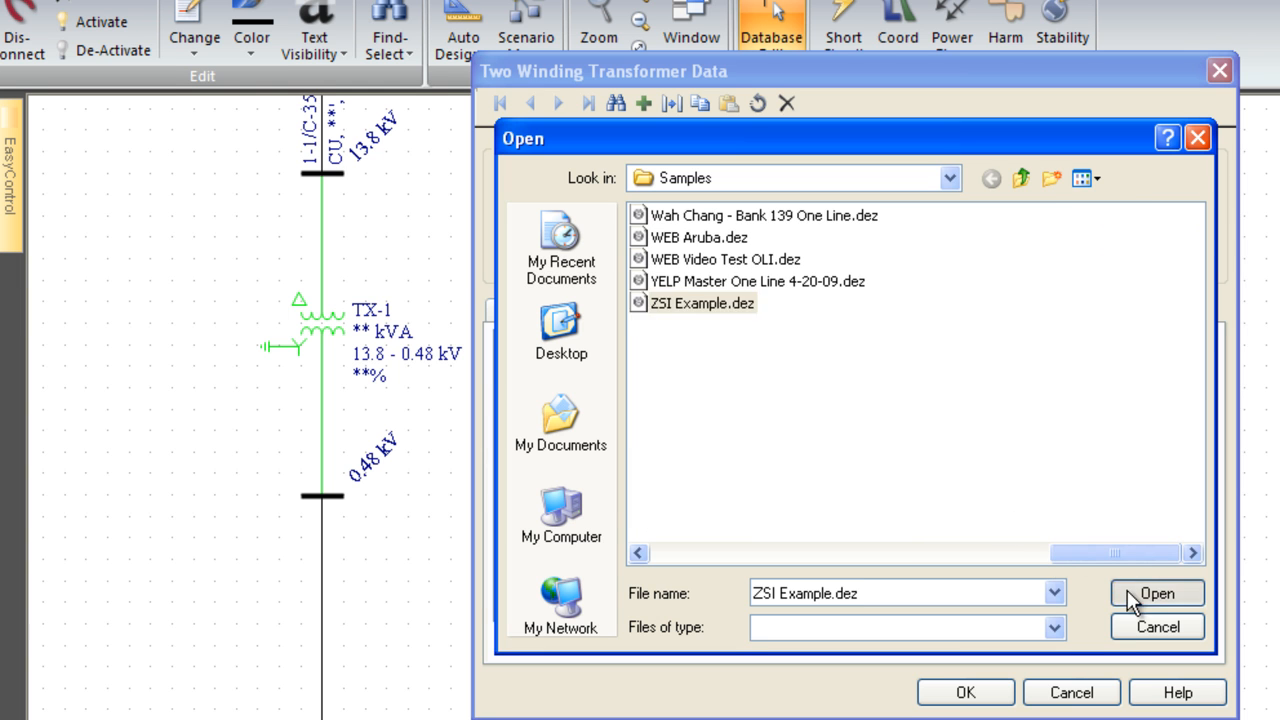
# Give the hyperlink the display text "Work Permit Safety Practices" and accept the transformer data.
pyautogui.click(716, 354)
pyautogui.write('Work Permit')
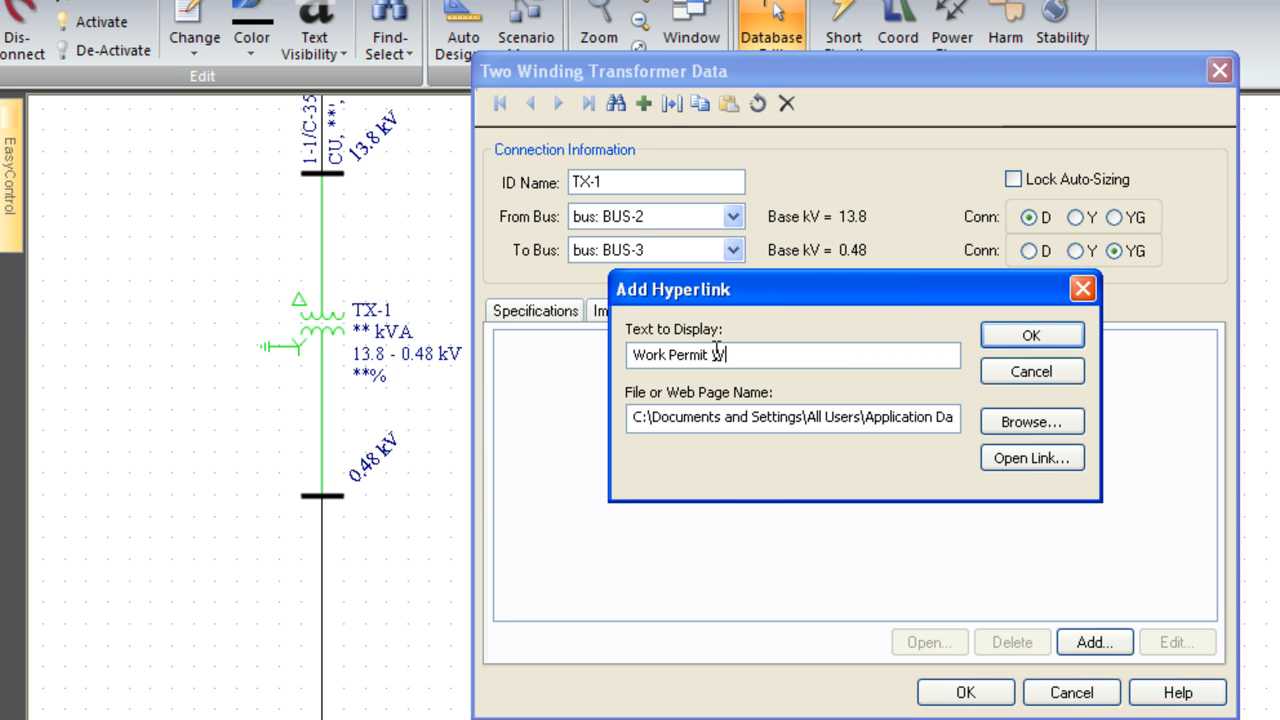
pyautogui.write(' Safety Practices')
pyautogui.click(1031, 336)
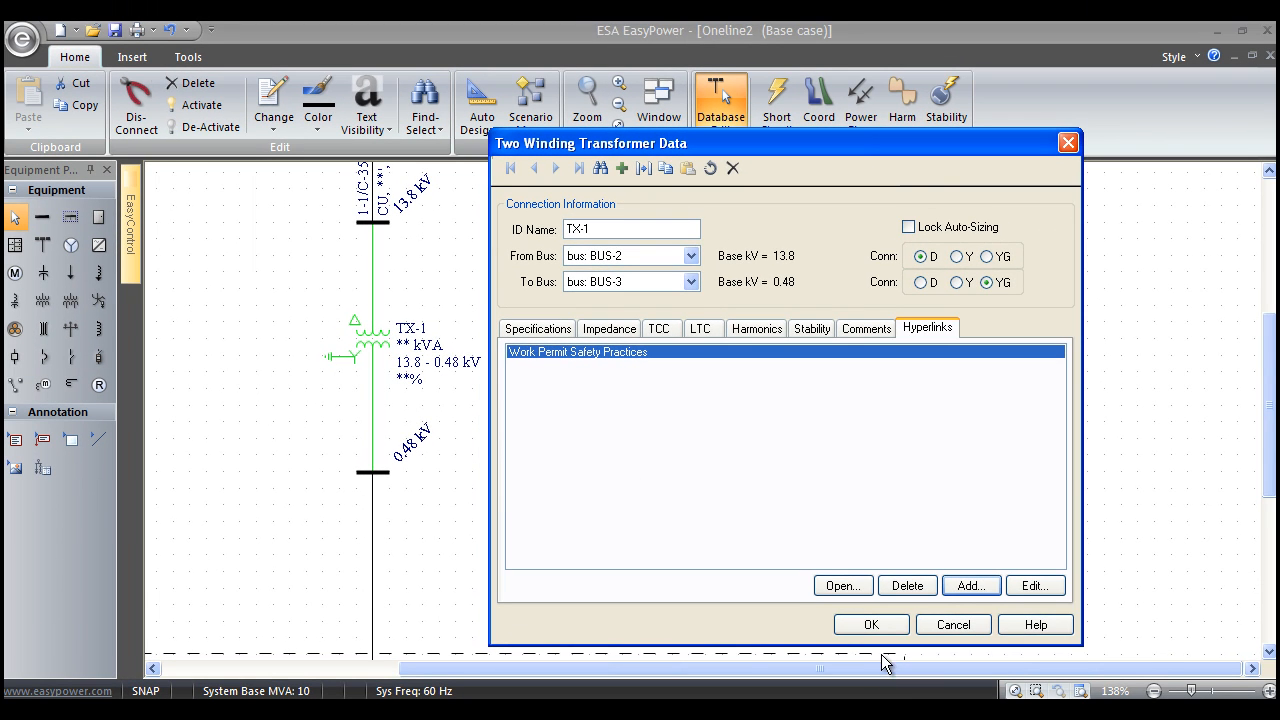
pyautogui.click(870, 625)
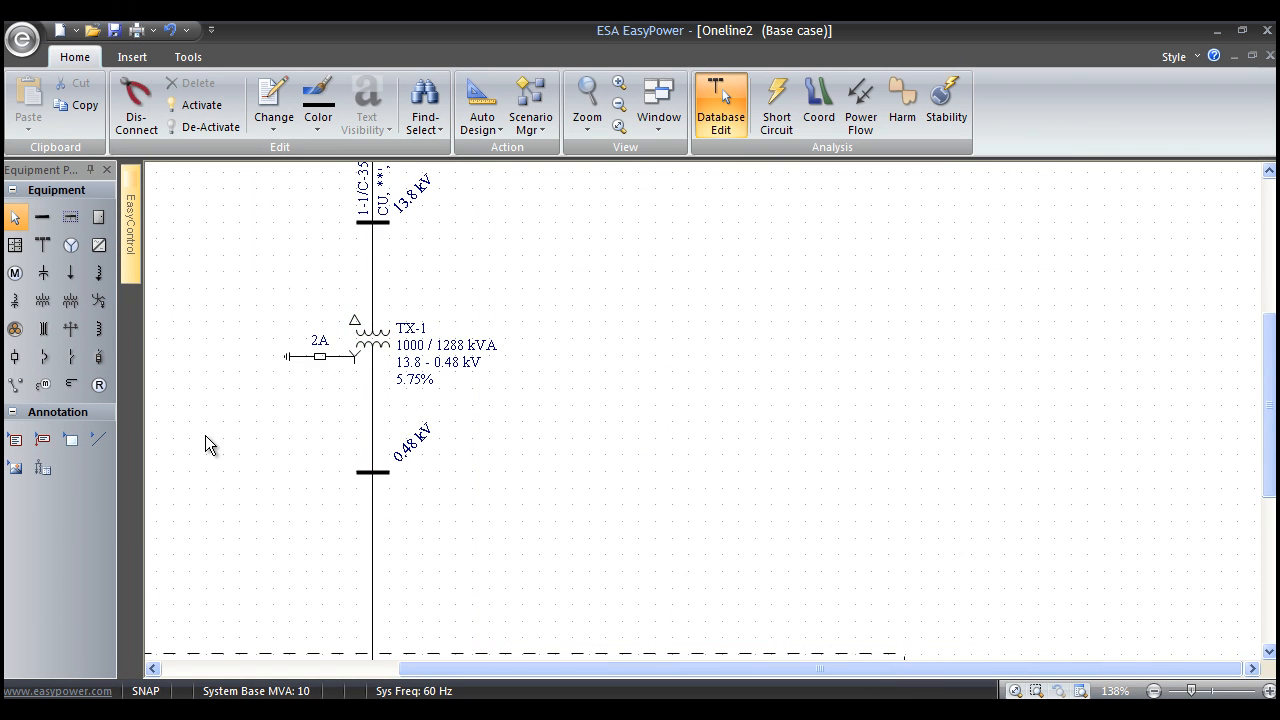
# Lengthen TX-1's neutral grounding lead and add a CT with a connected relay between the 2A resistor and the winding.
pyautogui.scroll(3, 330, 505)
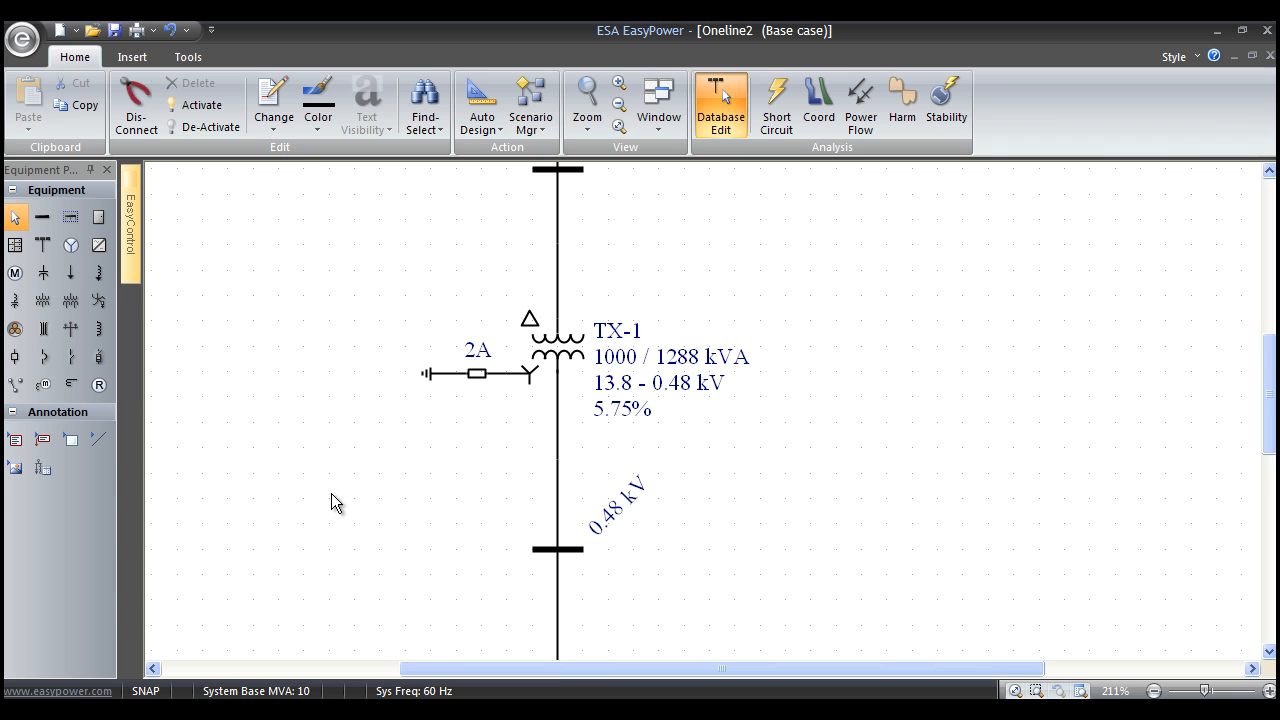
pyautogui.moveTo(427, 374); pyautogui.dragTo(260, 374)
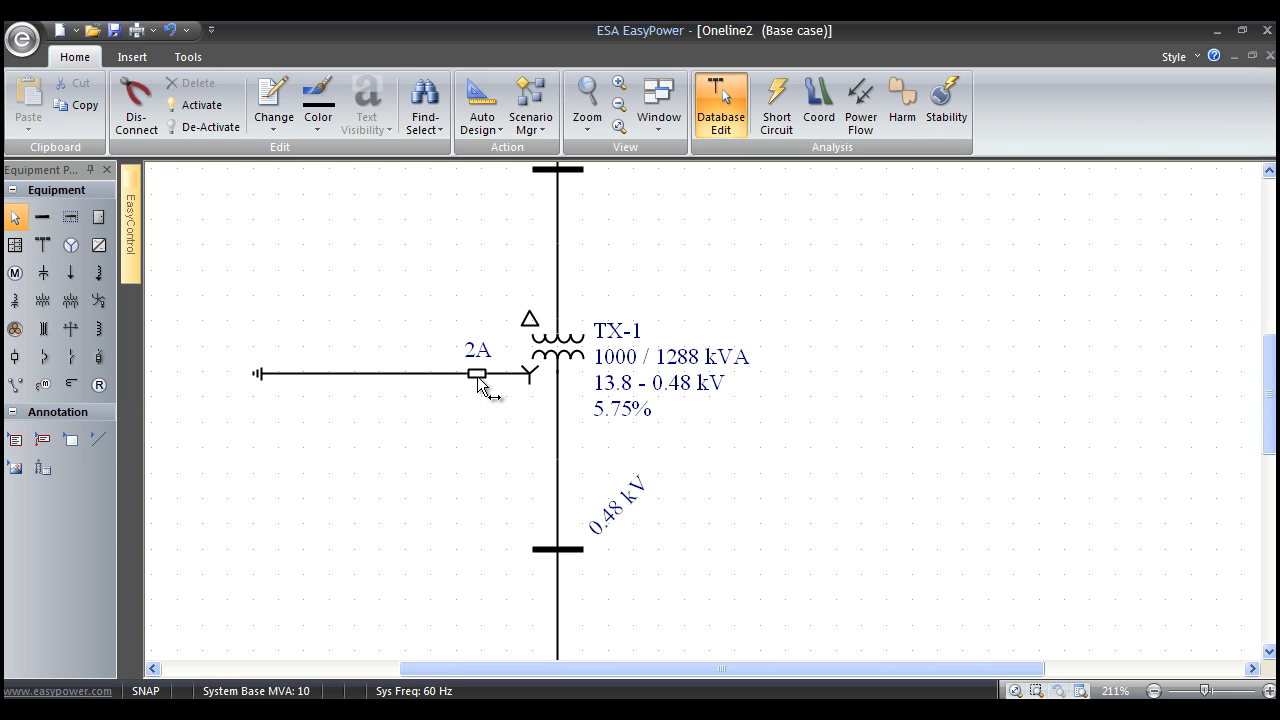
pyautogui.click(71, 384)
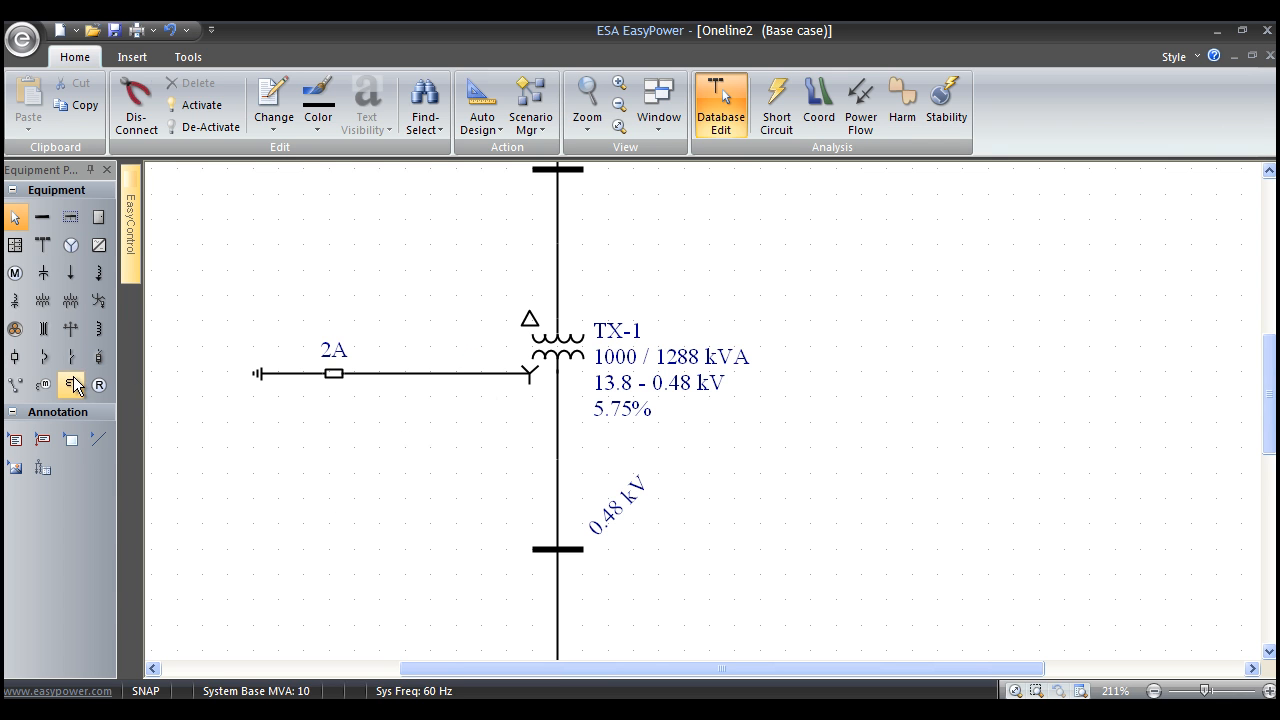
pyautogui.click(438, 374)
pyautogui.click(99, 384)
pyautogui.click(447, 428)
pyautogui.press('Escape')
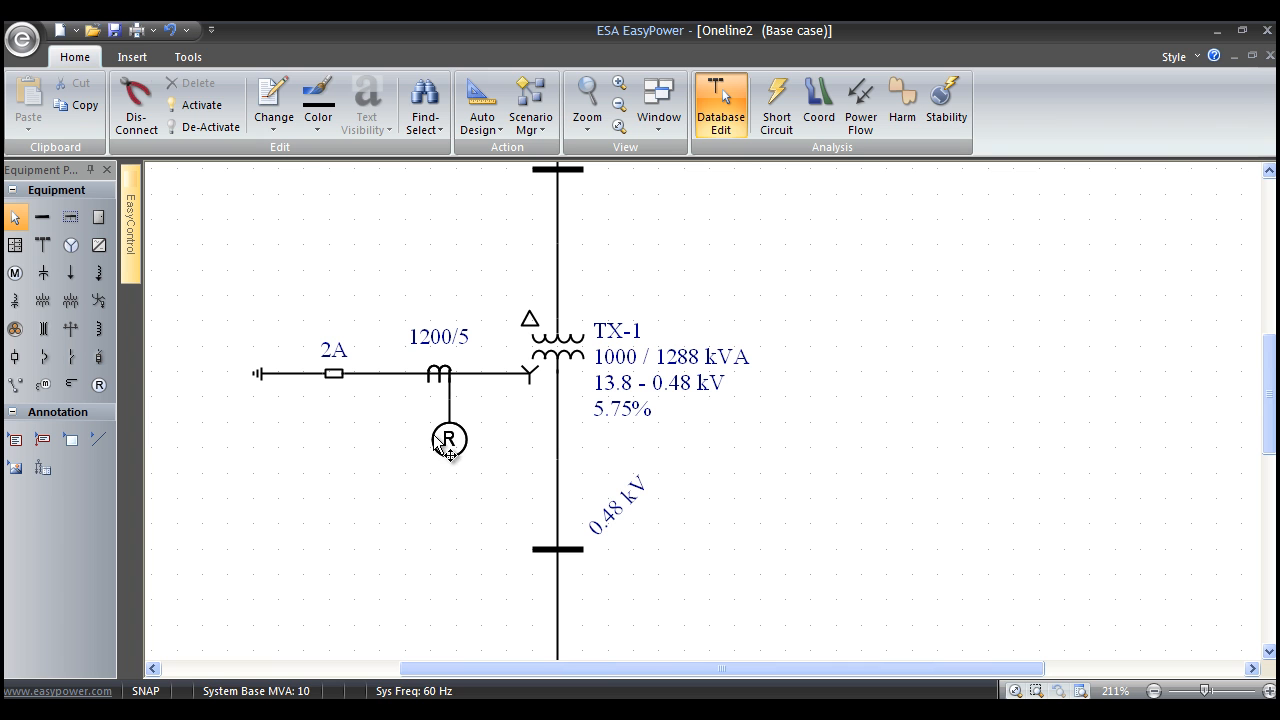
# Set the ratio of the CT on the neutral grounding lead to 10/5.
pyautogui.doubleClick(446, 375)
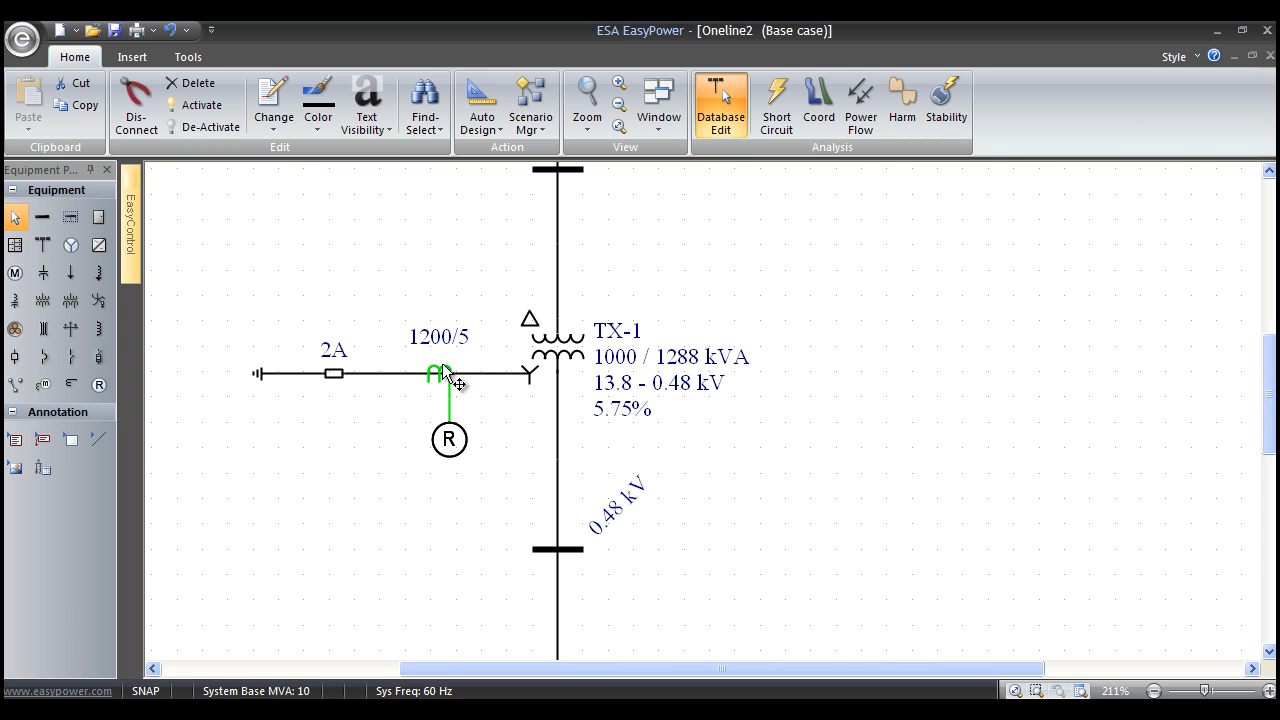
pyautogui.doubleClick(560, 427)
pyautogui.write('10')
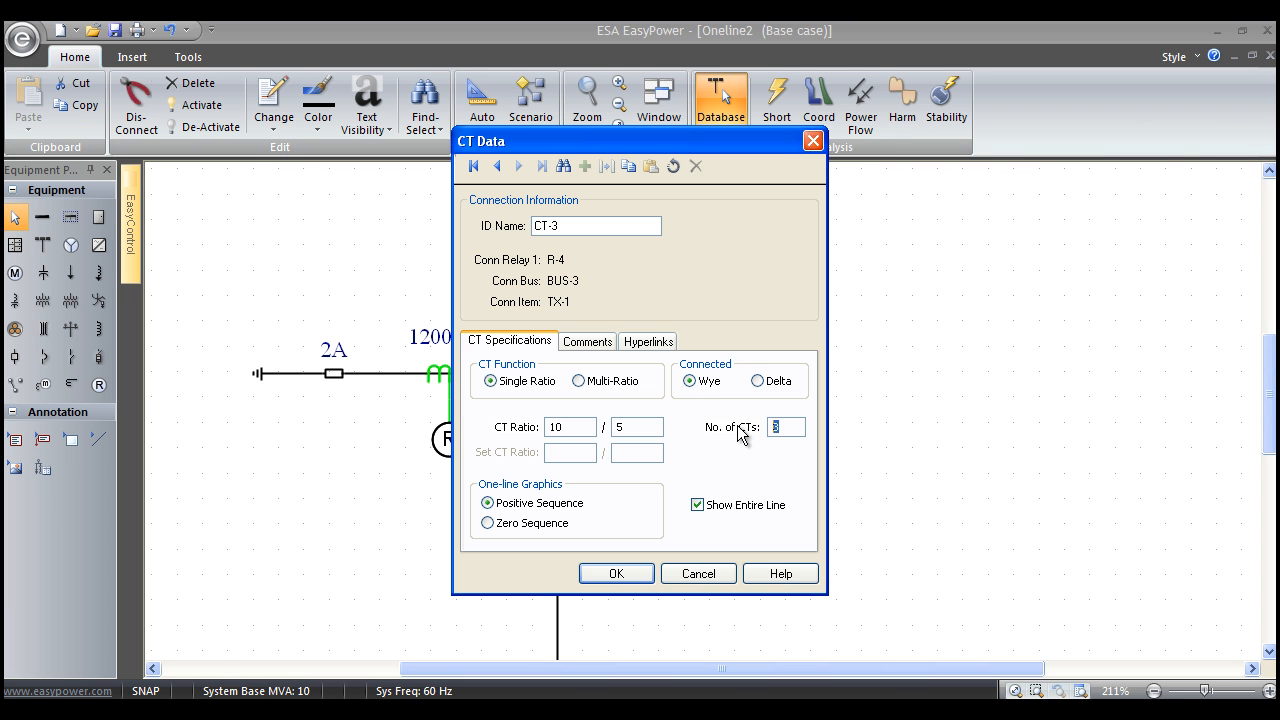
pyautogui.click(612, 574)
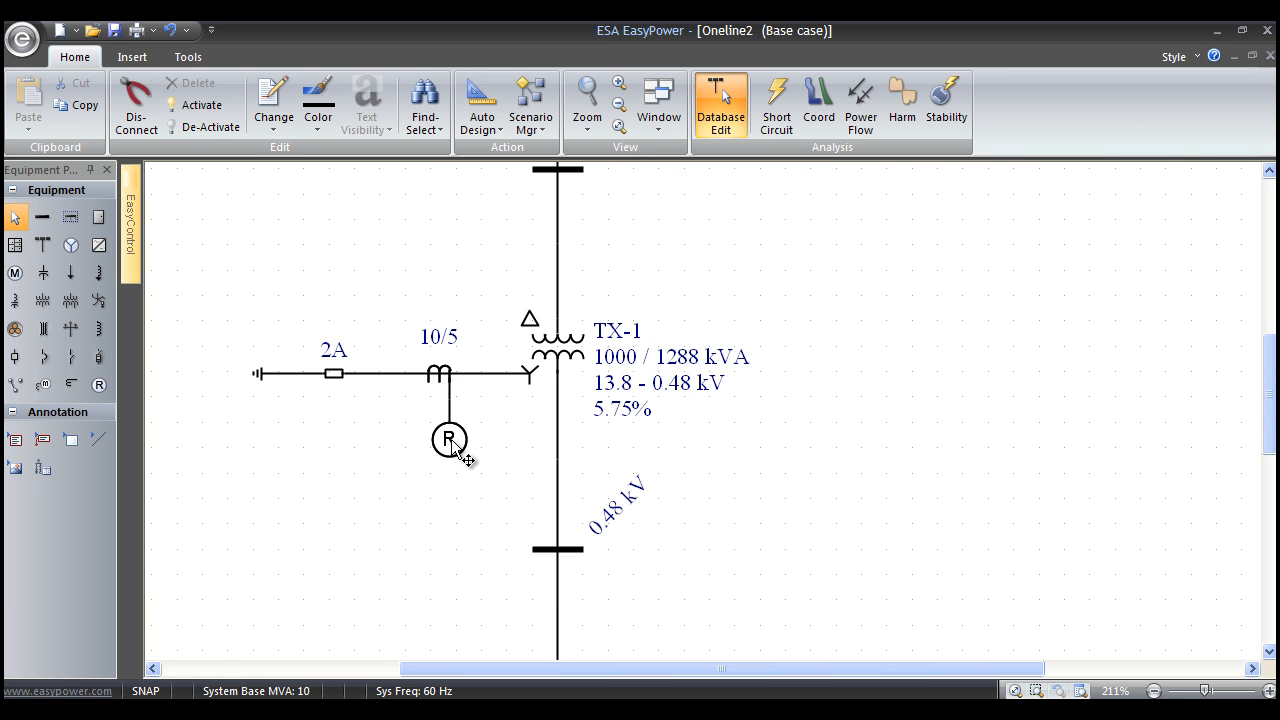
# Set the relay on TX-1's neutral CT to manufacturer GE, type IAC 51.
pyautogui.doubleClick(458, 446)
pyautogui.moveTo(560, 56); pyautogui.dragTo(816, 70)
pyautogui.click(745, 241)
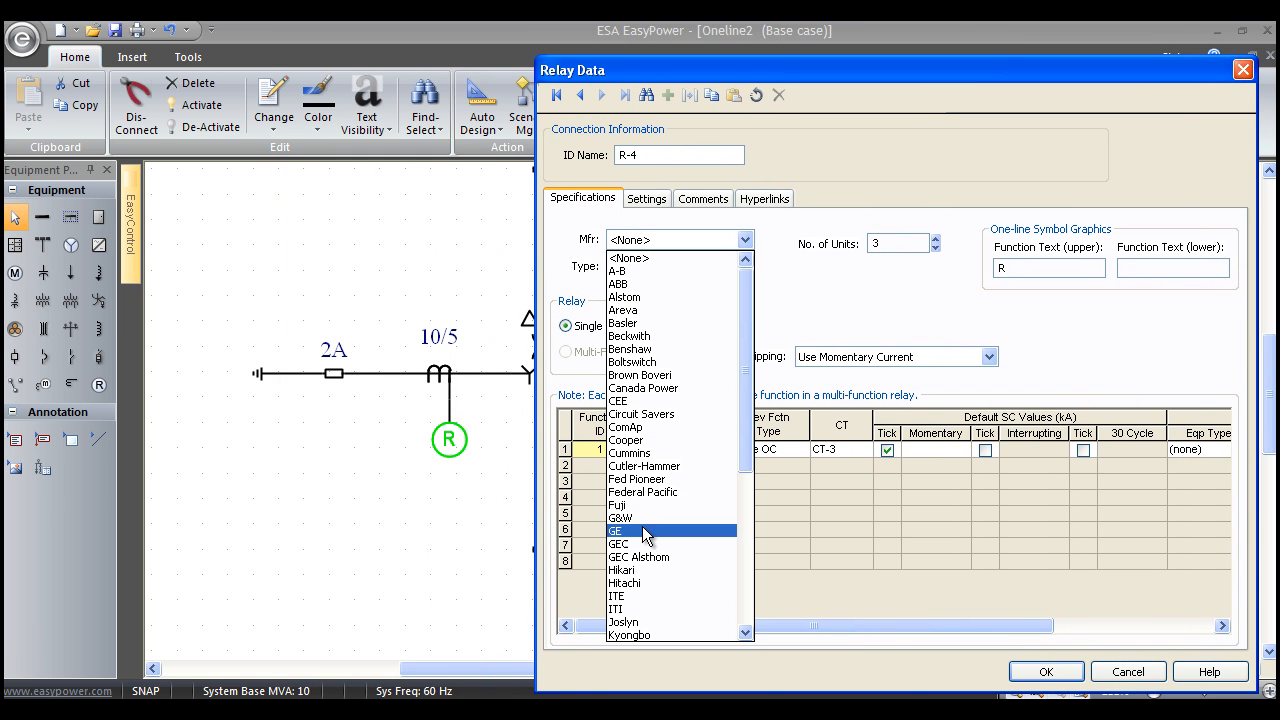
pyautogui.click(645, 530)
pyautogui.click(745, 266)
pyautogui.scroll(-6, 670, 440)
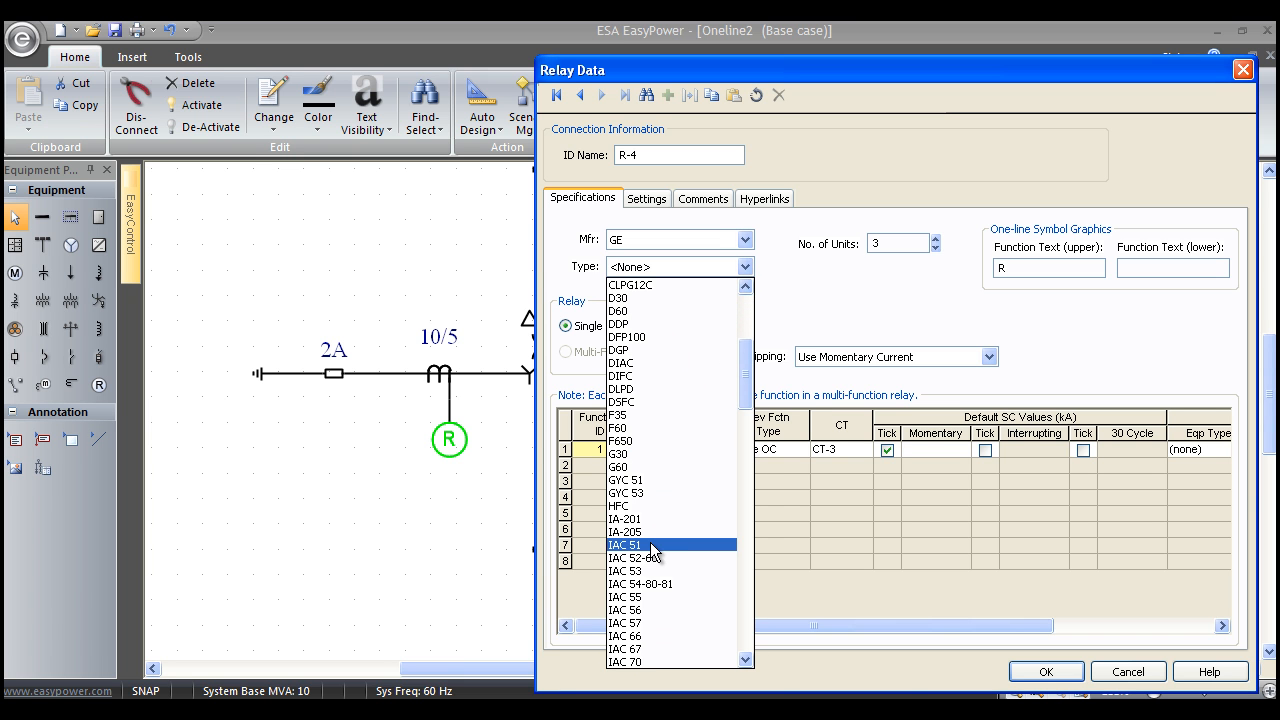
pyautogui.click(651, 546)
# Set the relay's number of units to 1 and its upper function text to 51A, and accept the relay data.
pyautogui.doubleClick(876, 243)
pyautogui.write('1')
pyautogui.press('Tab')
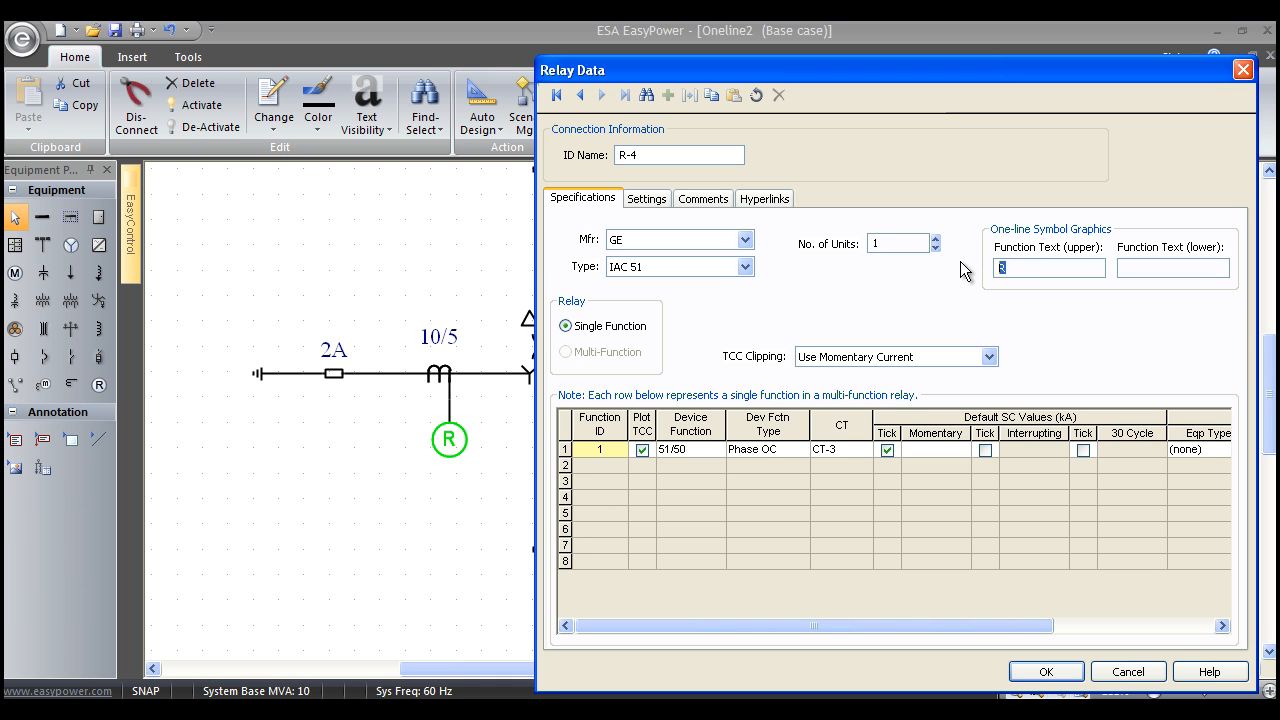
pyautogui.write('51A')
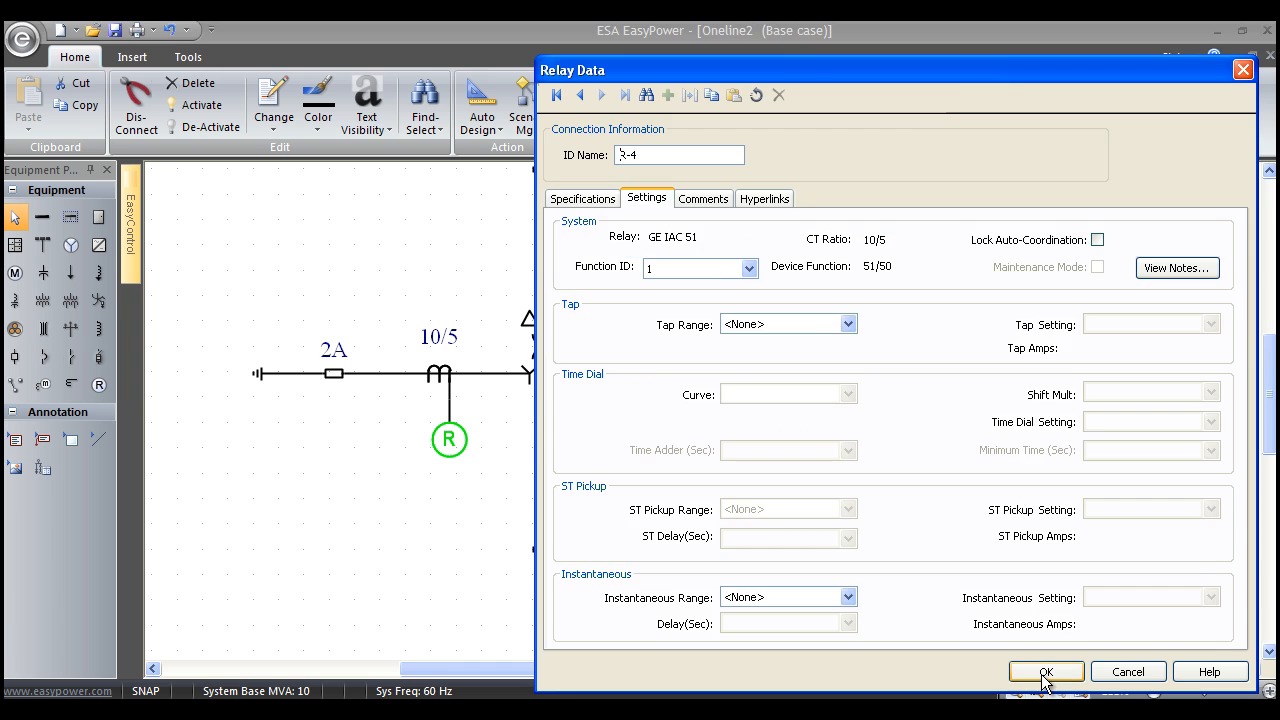
pyautogui.click(1046, 676)
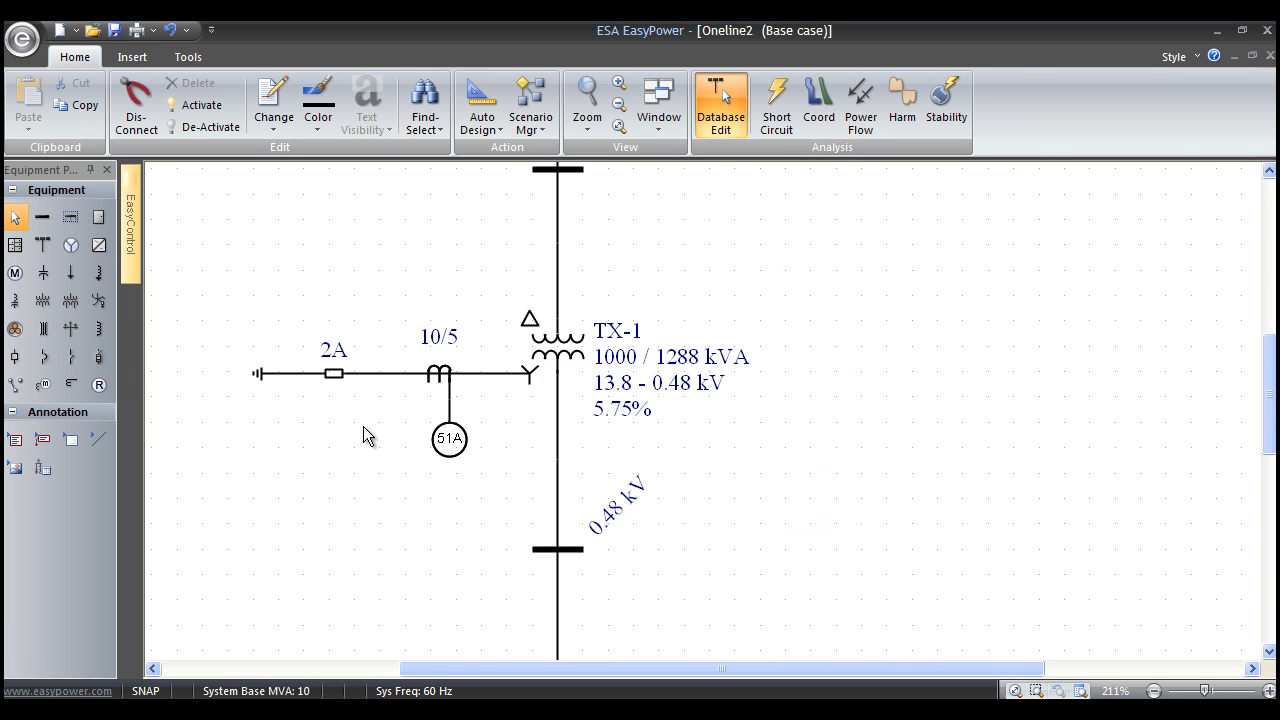
# Open the data of the low-voltage main breaker feeding the 0.48 kV bus inside the dashed switchgear outline.
pyautogui.scroll(3, 363, 426)
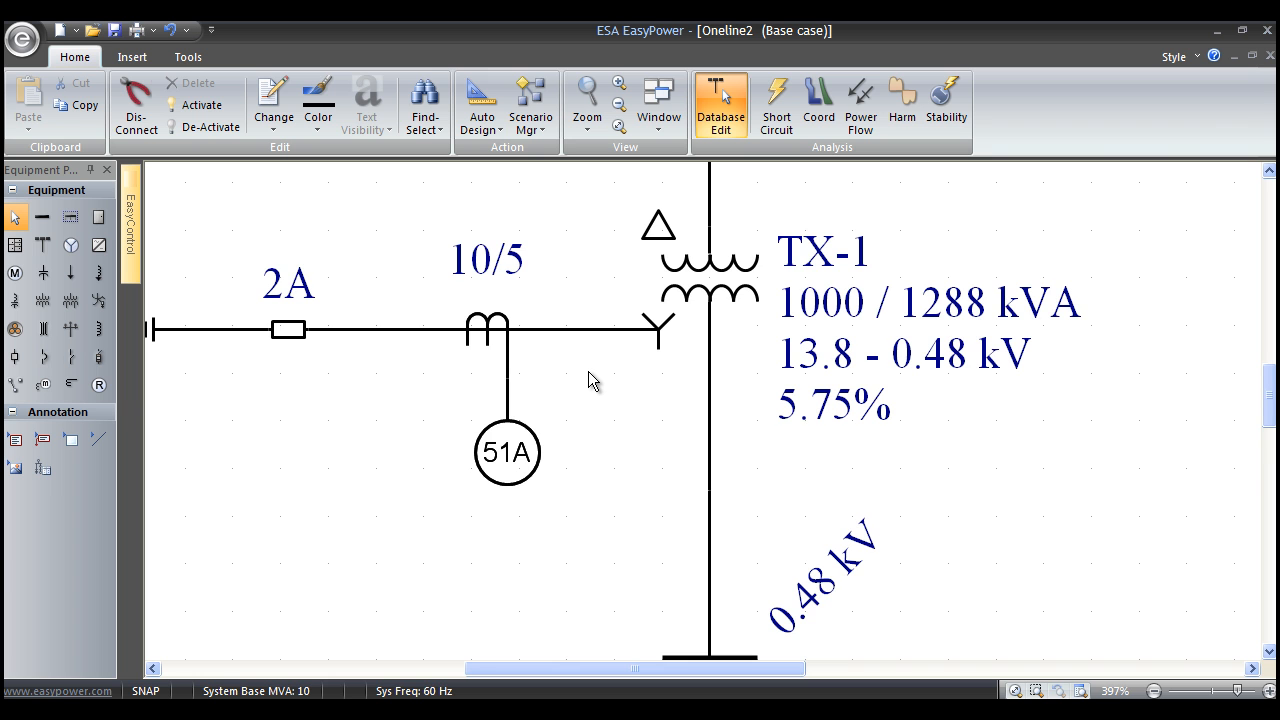
pyautogui.scroll(-3, 588, 371)
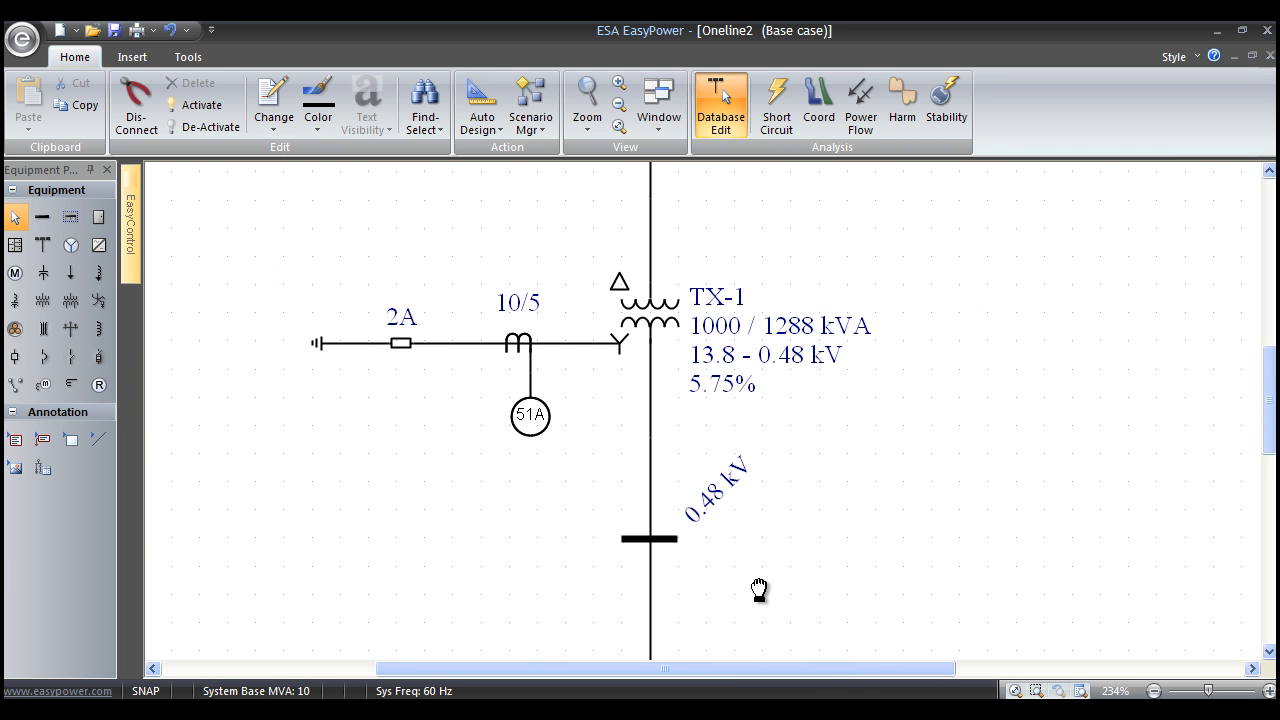
pyautogui.moveTo(759, 590); pyautogui.dragTo(751, 206)
pyautogui.moveTo(731, 397); pyautogui.dragTo(592, 342)
pyautogui.scroll(-2, 532, 468)
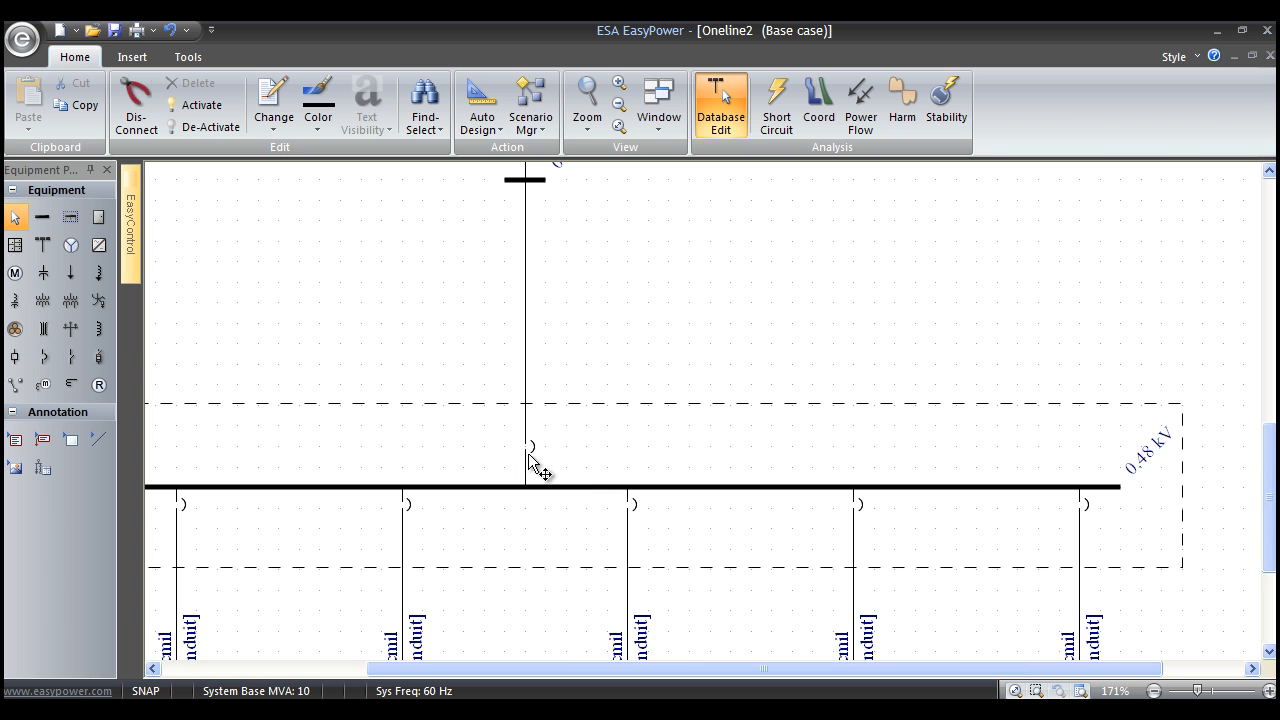
pyautogui.doubleClick(532, 433)
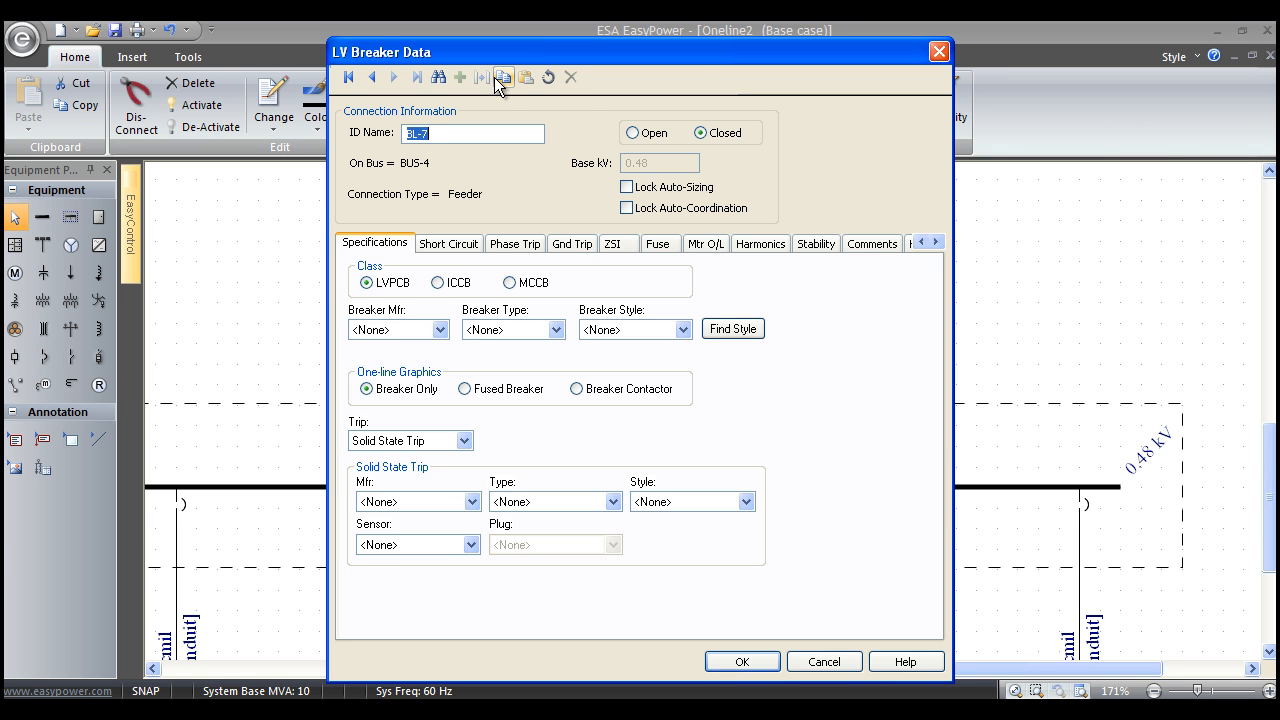
pyautogui.moveTo(696, 51); pyautogui.dragTo(912, 40)
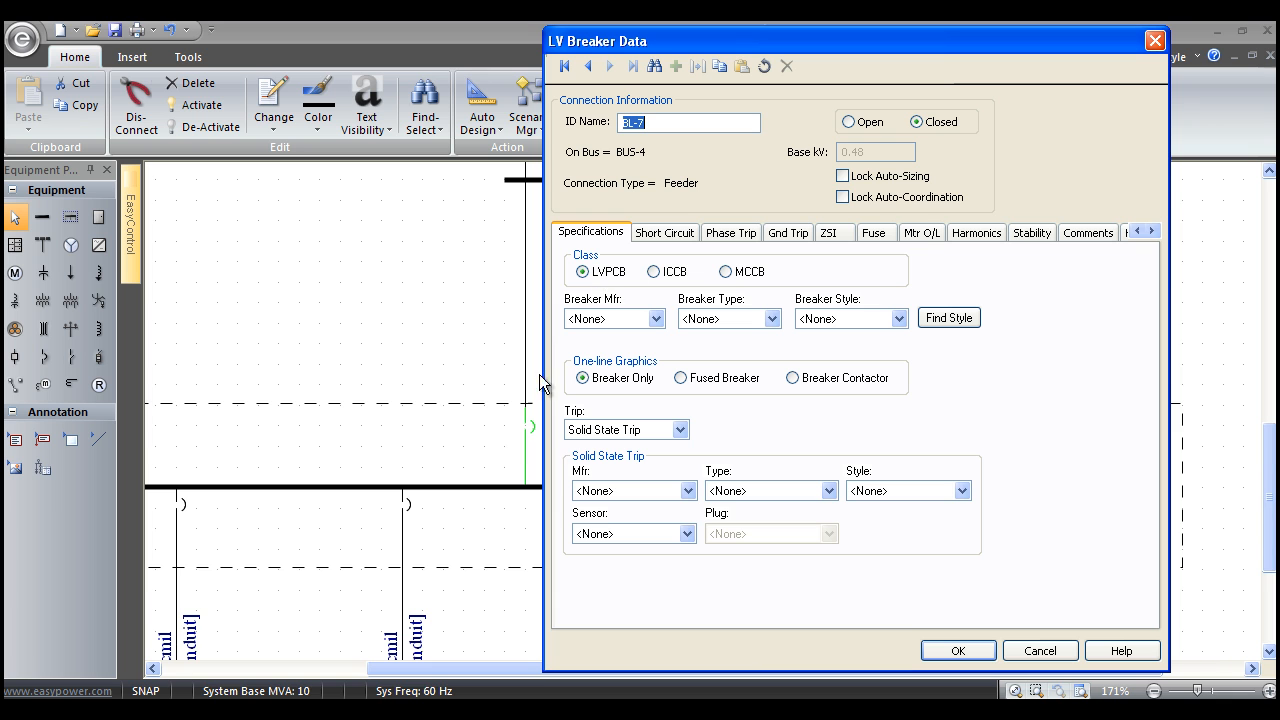
# Set the breaker's manufacturer to GE, type to AKR-Series and style to AKR-50.
pyautogui.click(656, 319)
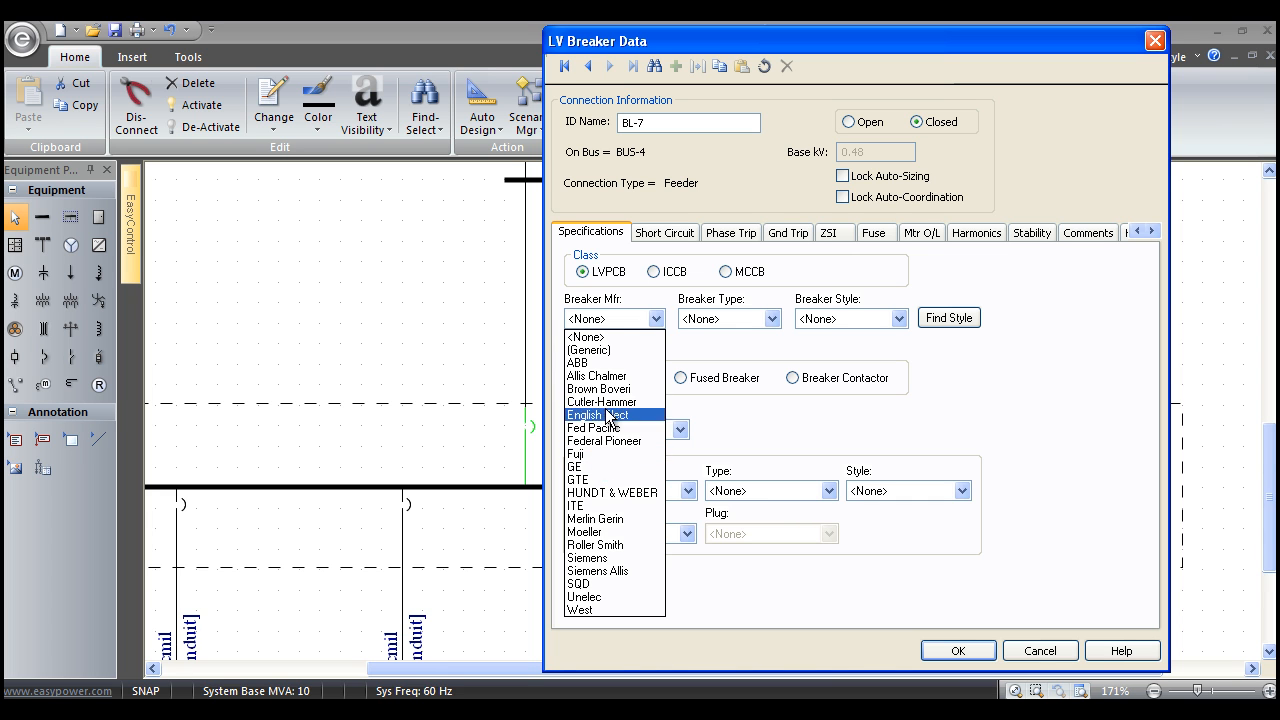
pyautogui.click(597, 467)
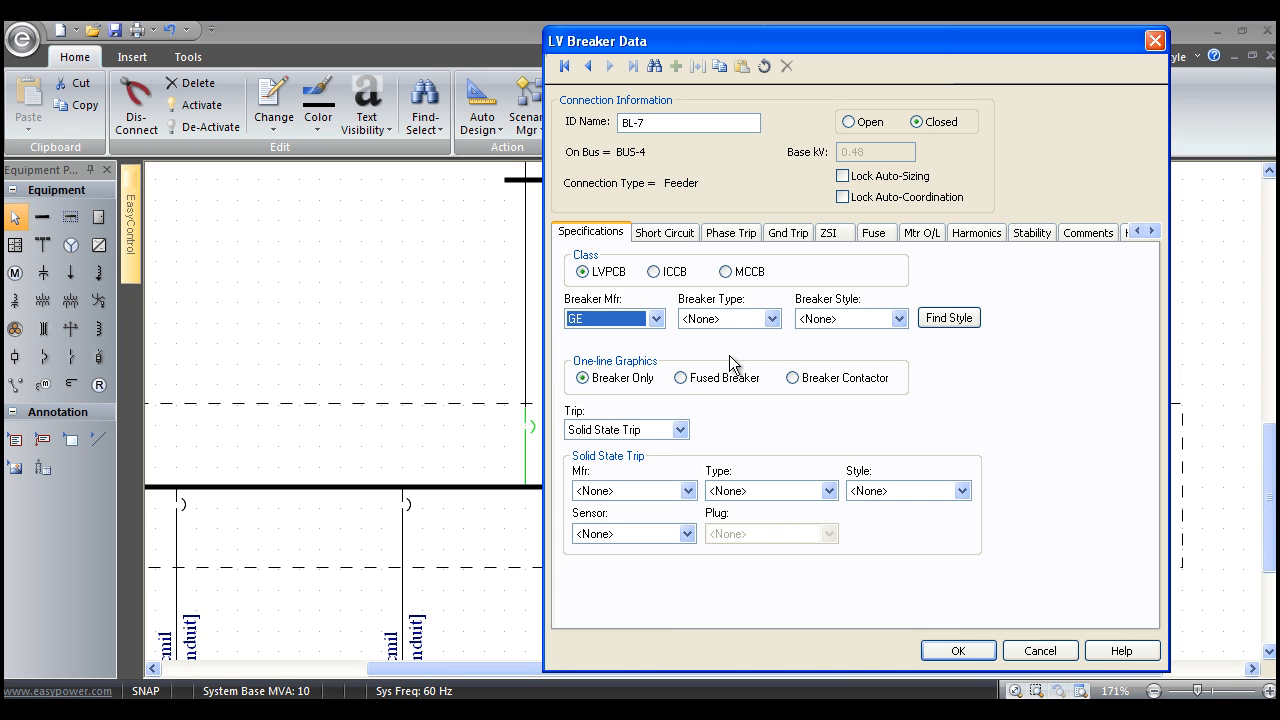
pyautogui.click(773, 319)
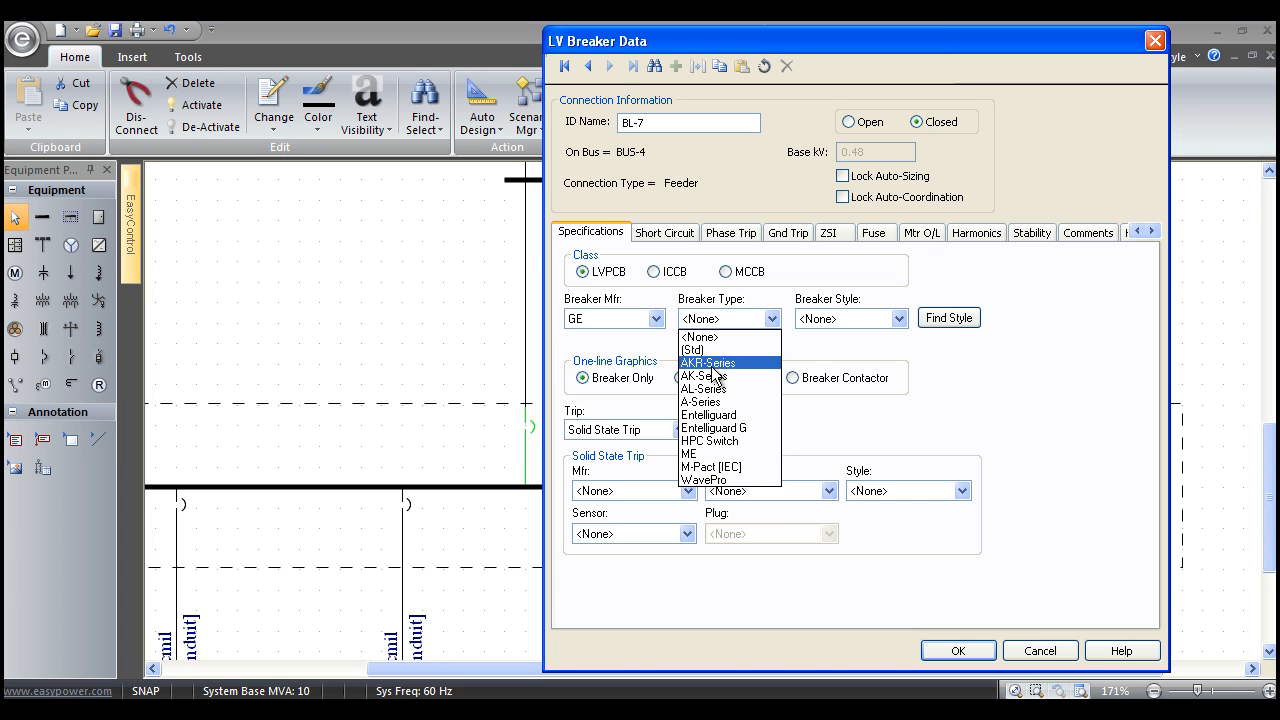
pyautogui.click(712, 363)
pyautogui.click(900, 318)
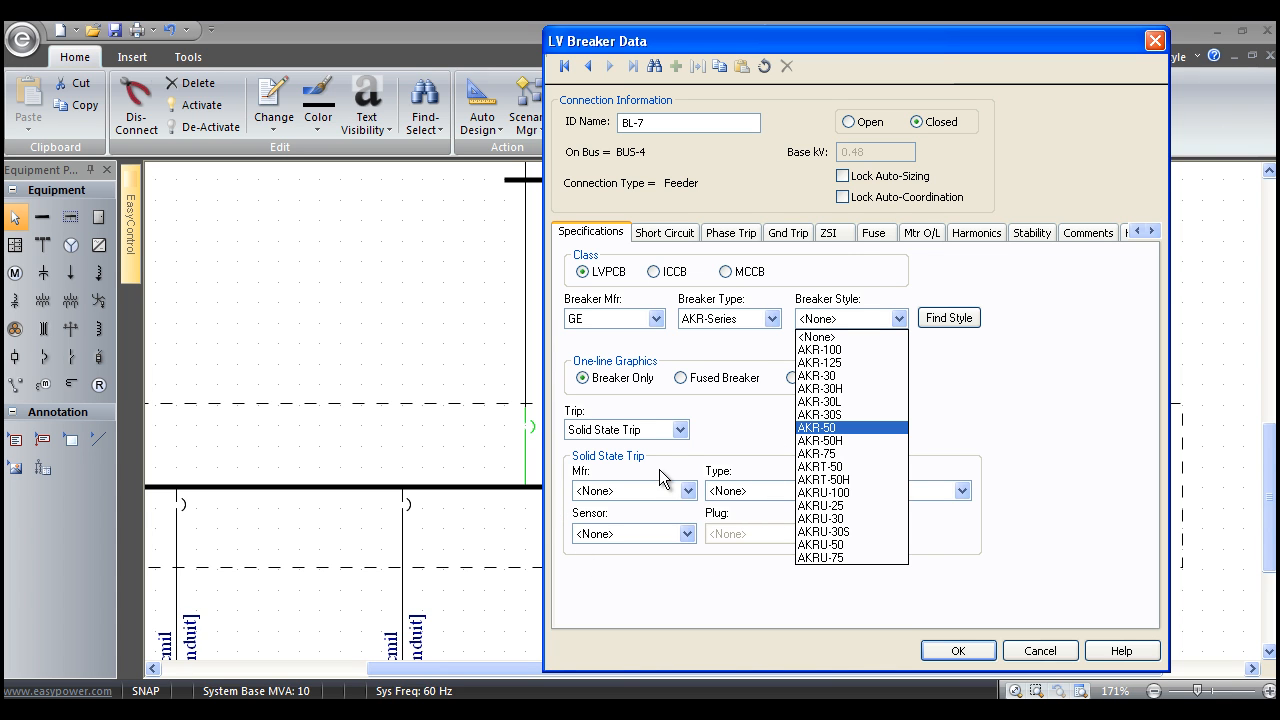
pyautogui.click(822, 431)
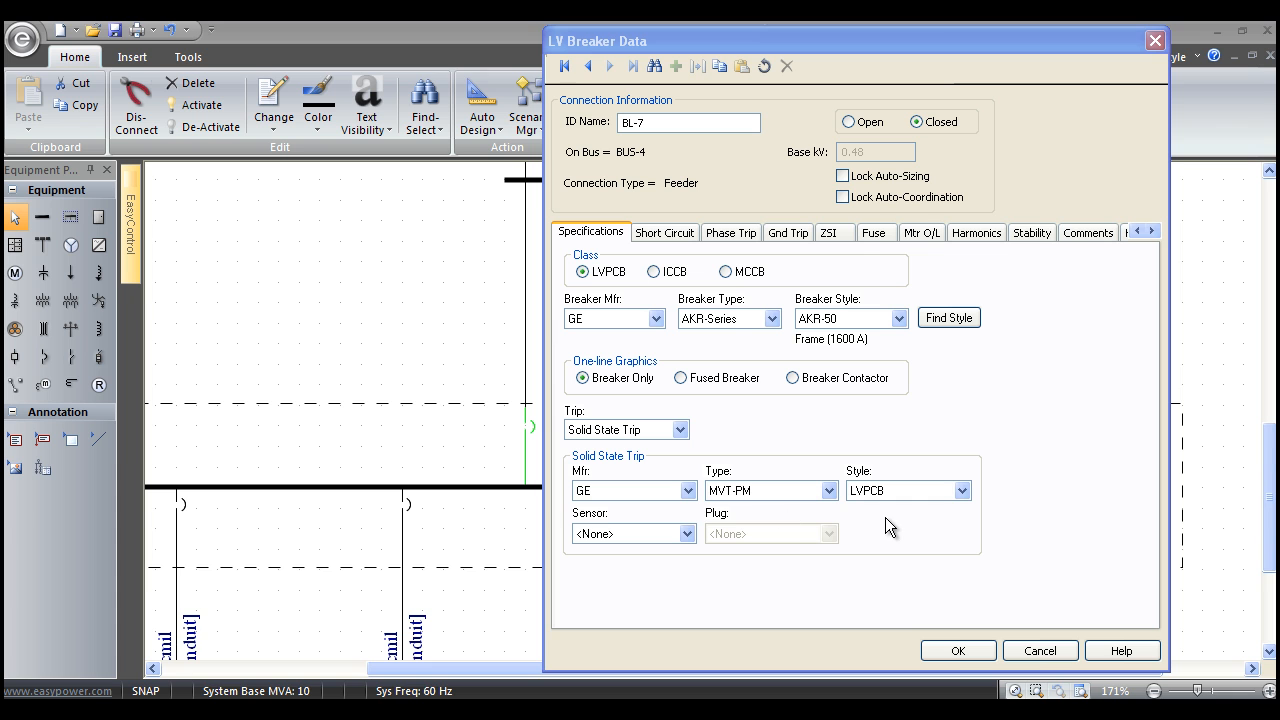
# Give the breaker a GE MVT-PM LVPCB solid state trip with sensor 1600 and plug 1600.
pyautogui.click(687, 534)
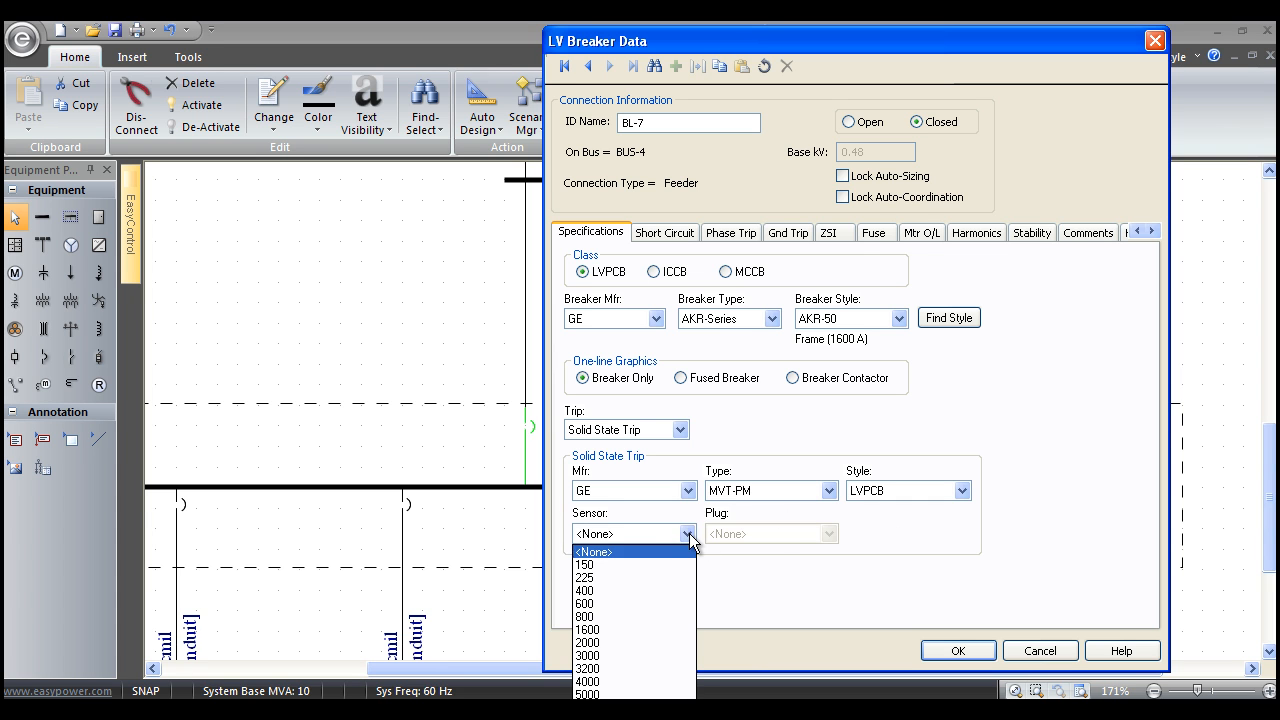
pyautogui.click(646, 629)
pyautogui.click(832, 533)
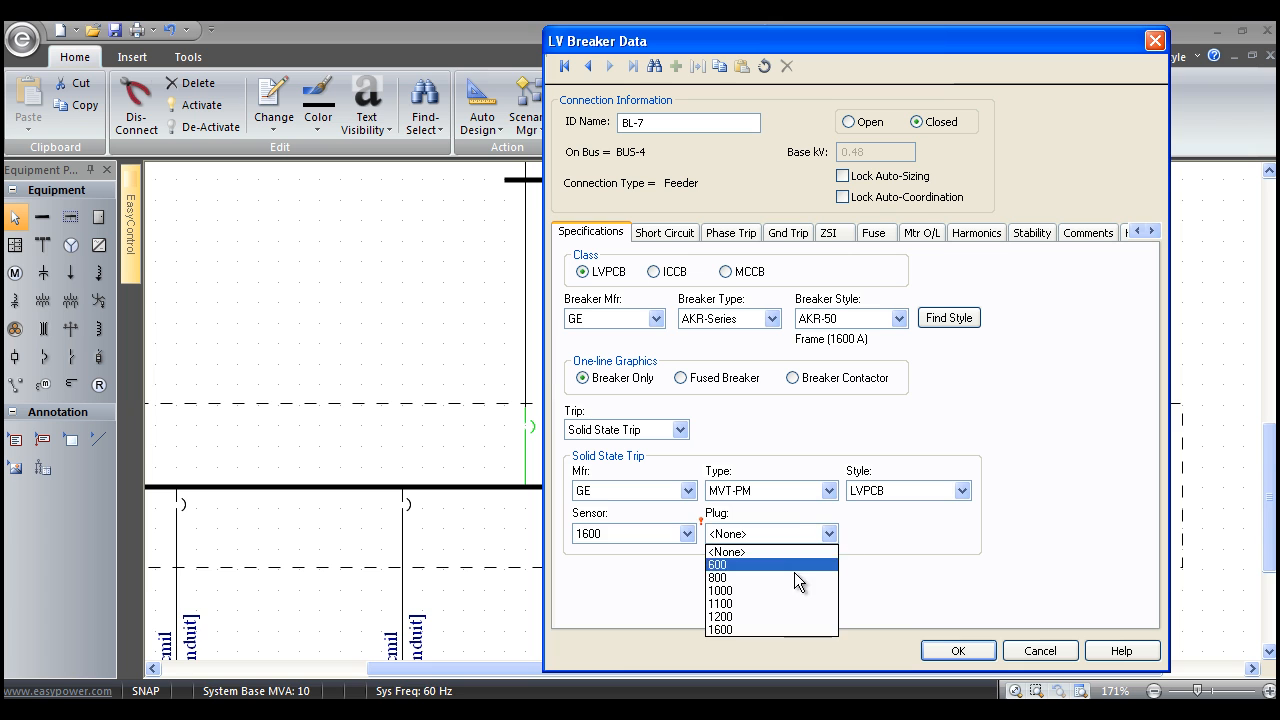
pyautogui.click(779, 628)
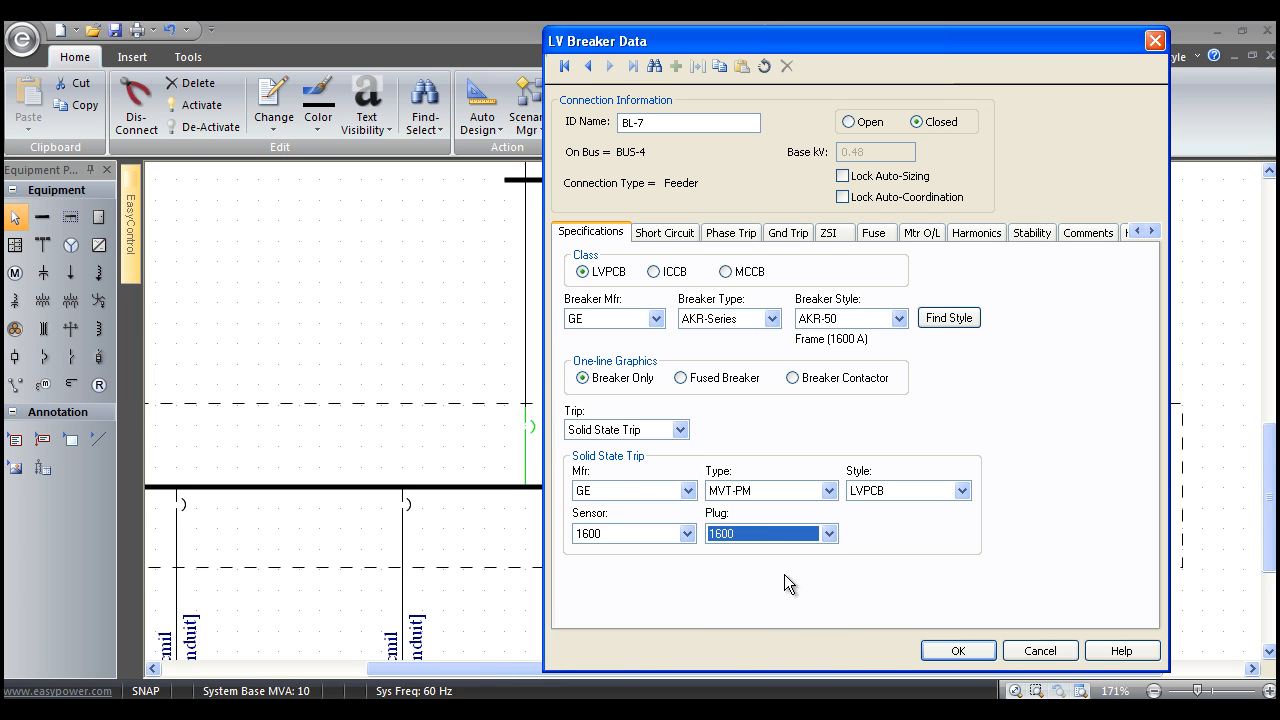
# Search the breaker styles for AKR and select the GE AKR-Series AKR-50.
pyautogui.click(948, 318)
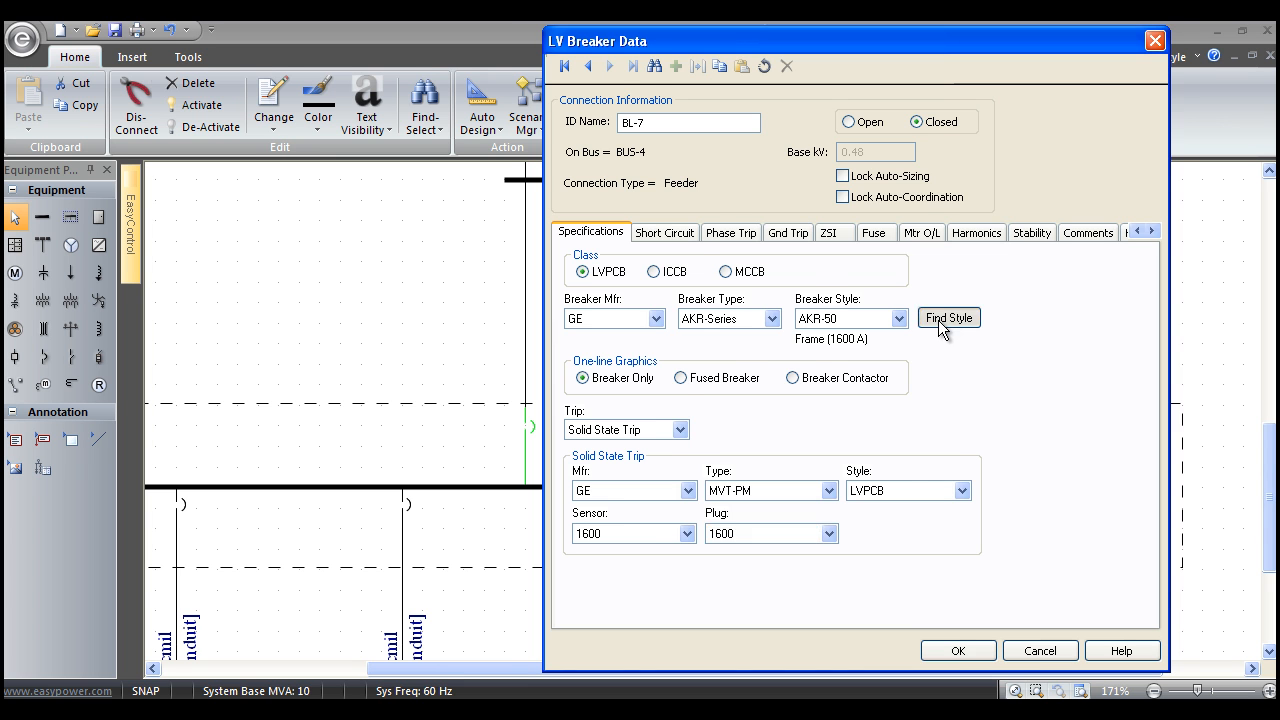
pyautogui.write('AKR')
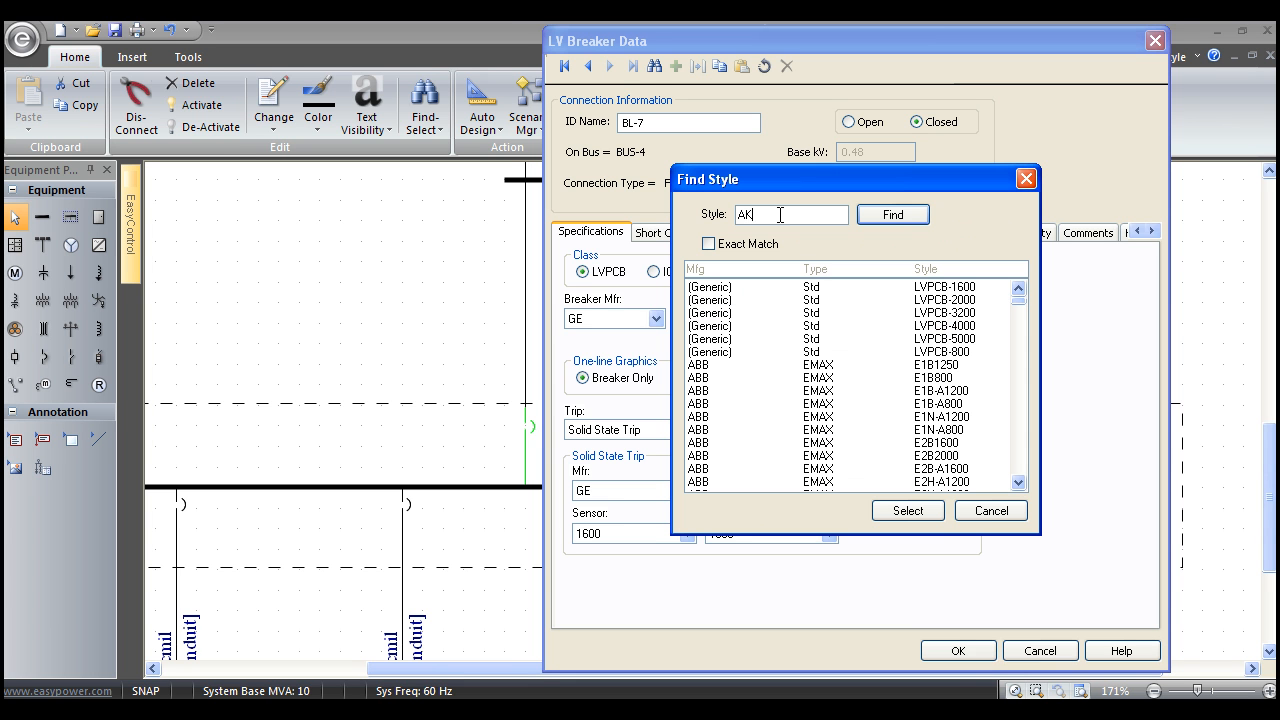
pyautogui.click(902, 216)
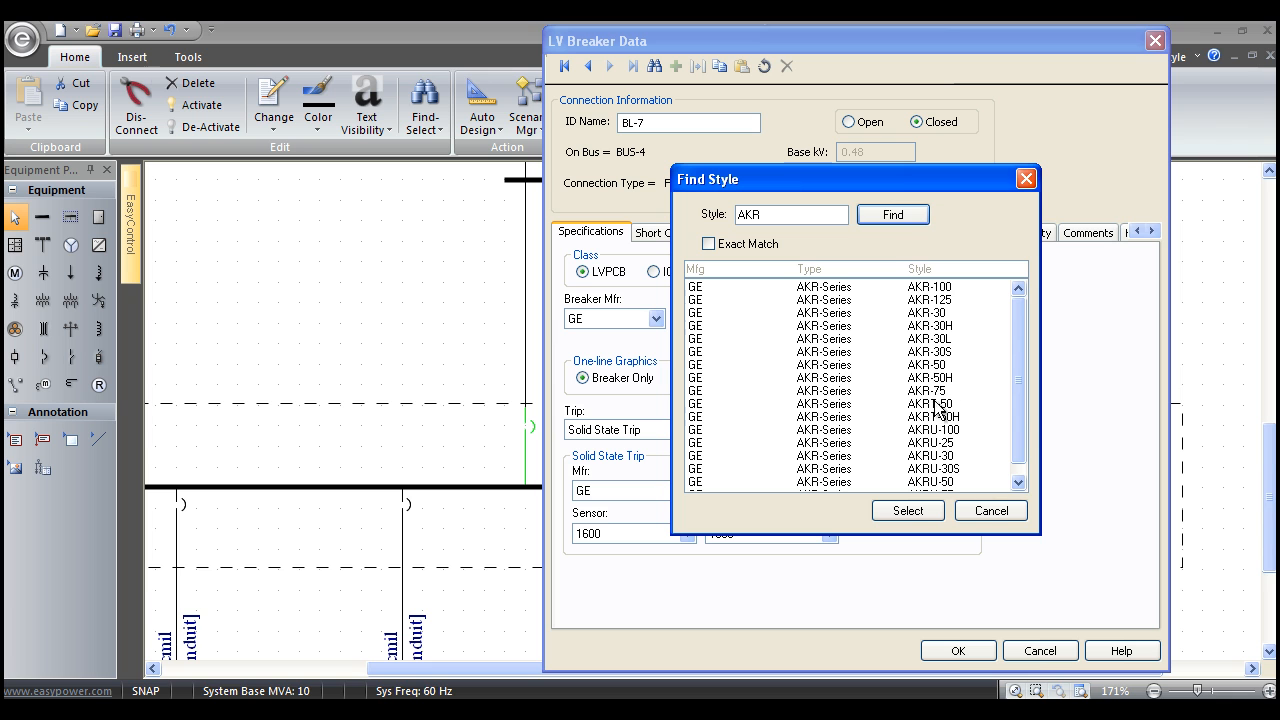
pyautogui.click(935, 366)
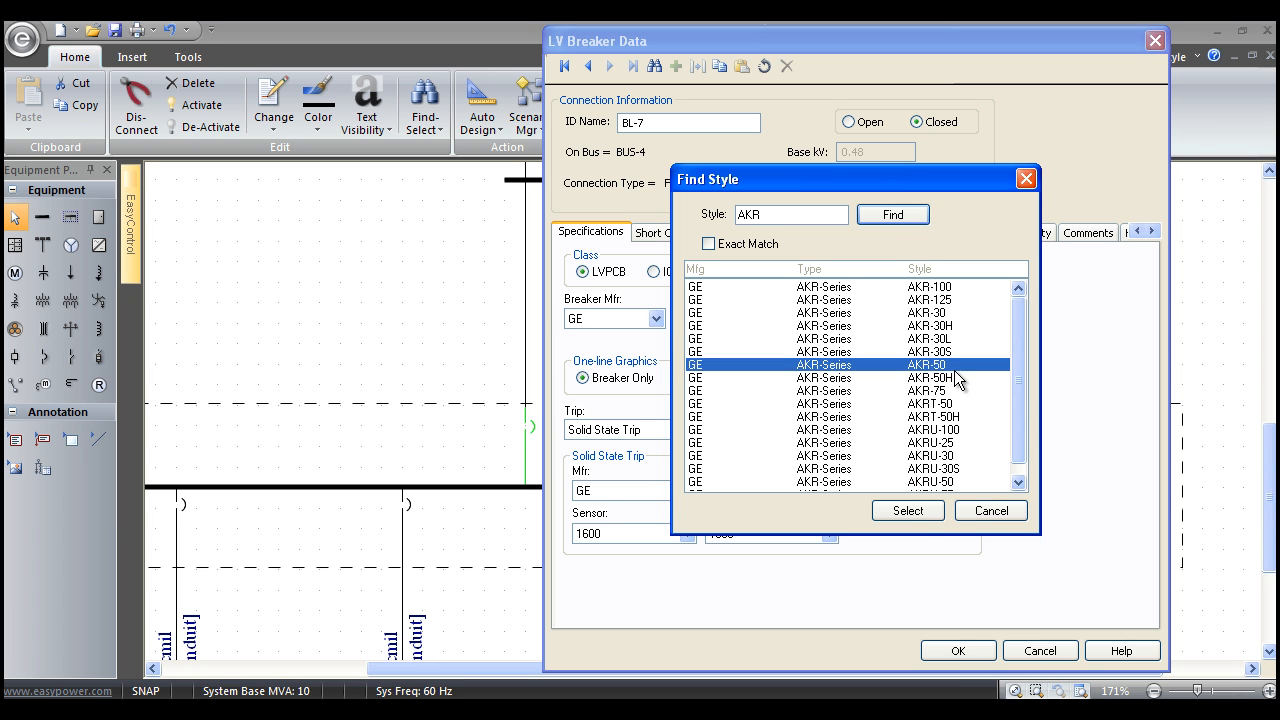
pyautogui.click(911, 510)
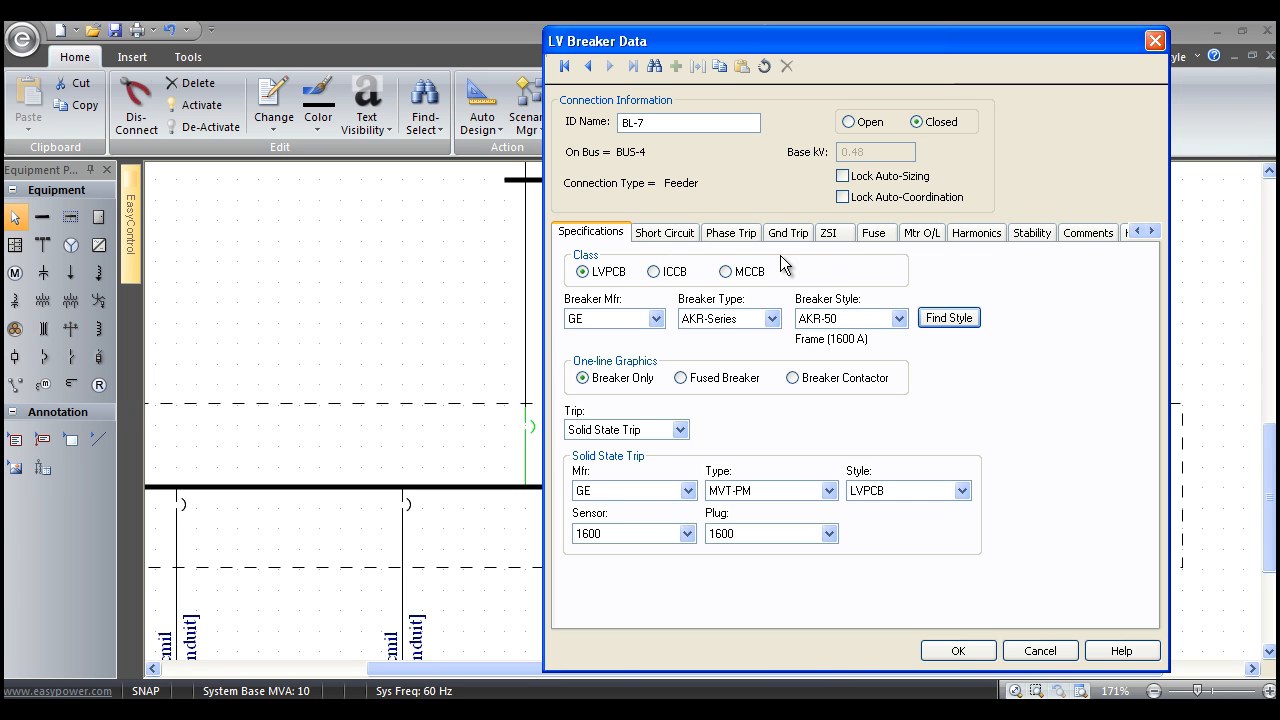
# Calculate the breaker's short-circuit interrupting rating based on instantaneous trip.
pyautogui.click(667, 232)
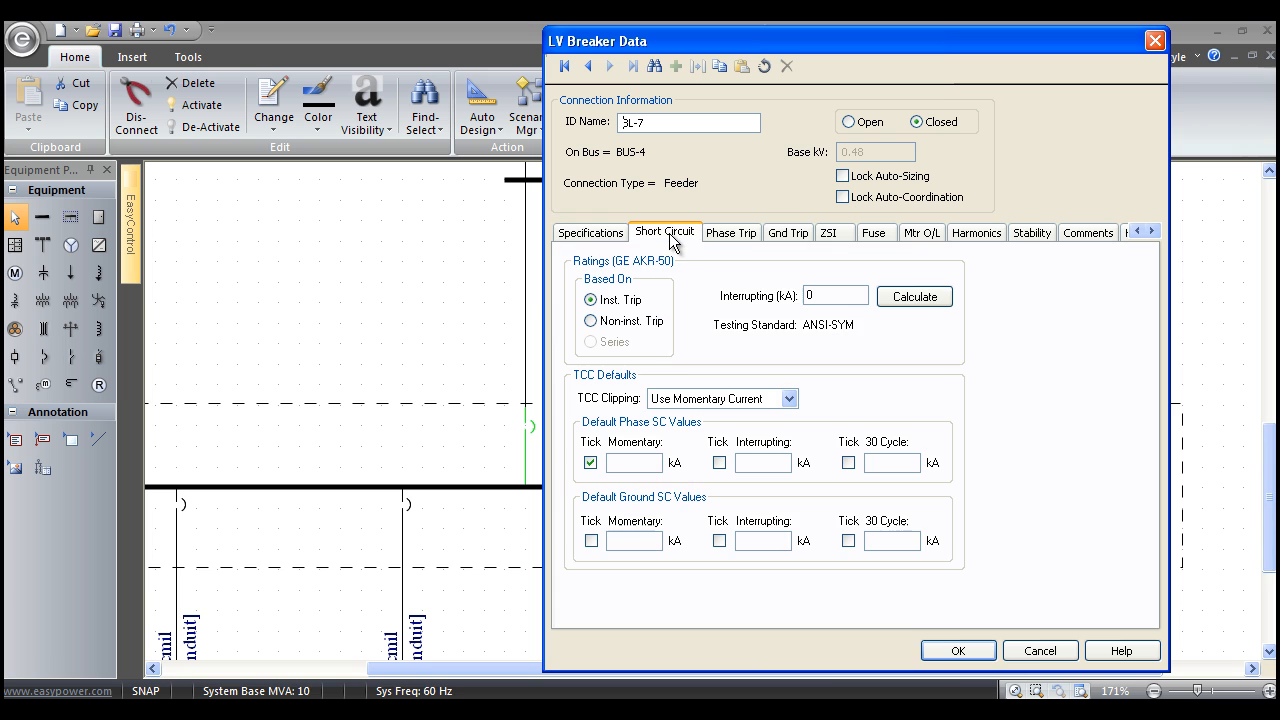
pyautogui.click(897, 299)
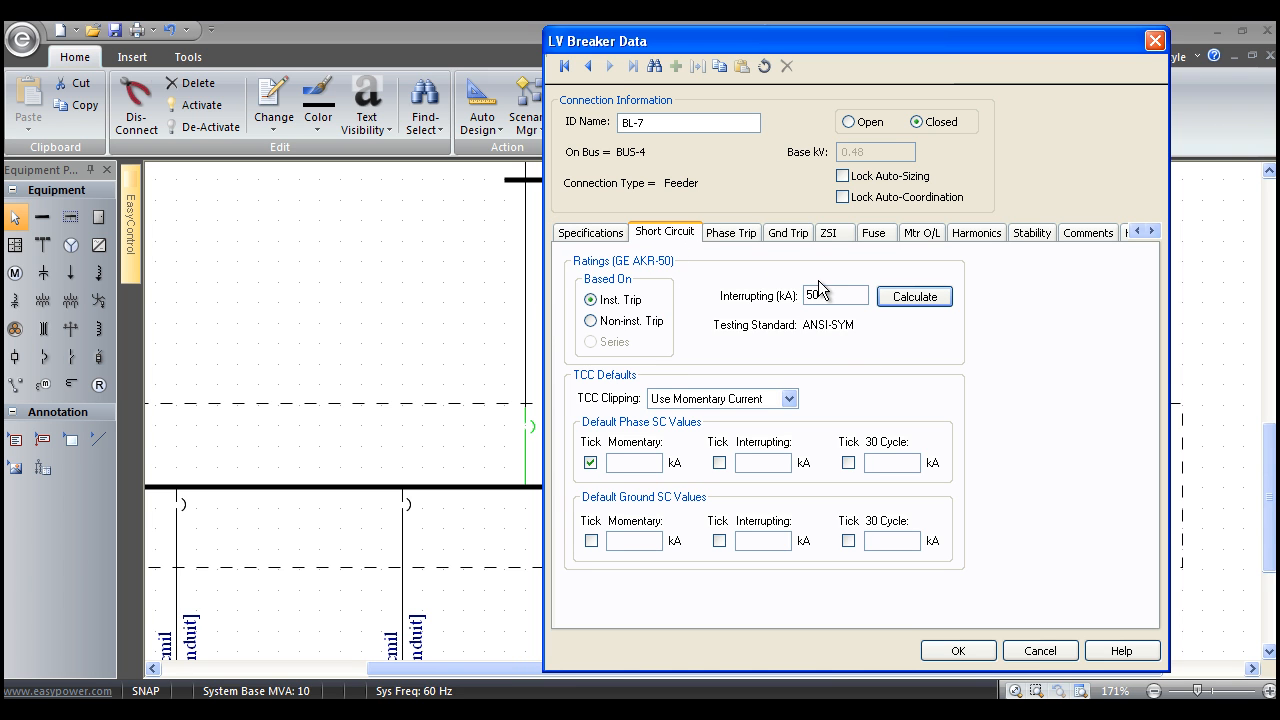
# Set the phase trip's long-time pickup setting to 1 and its long-time delay to 3.
pyautogui.click(742, 244)
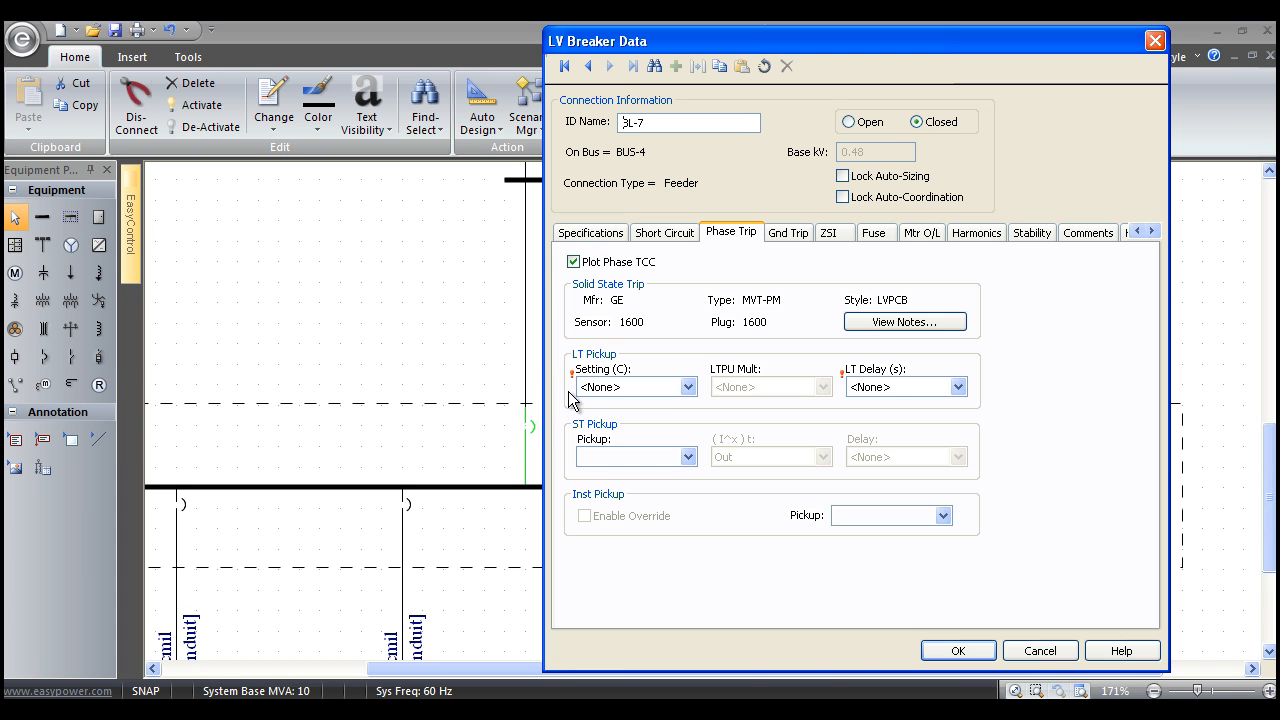
pyautogui.click(690, 389)
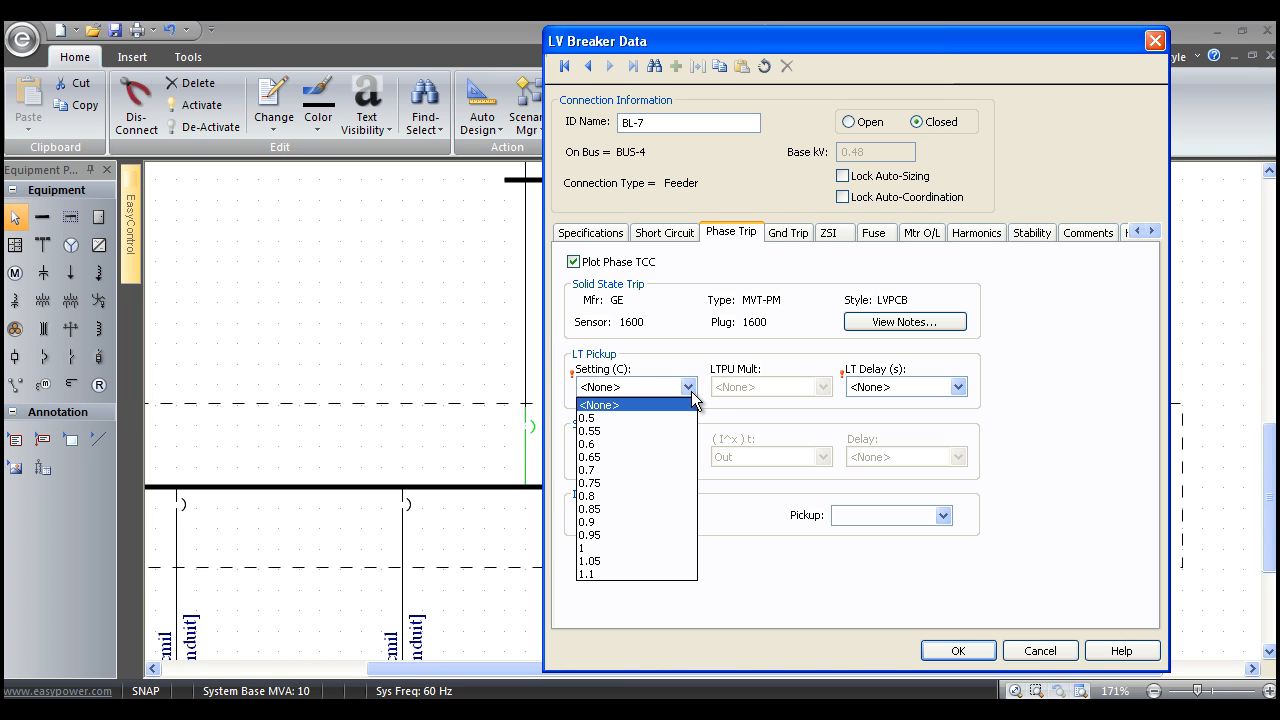
pyautogui.click(657, 547)
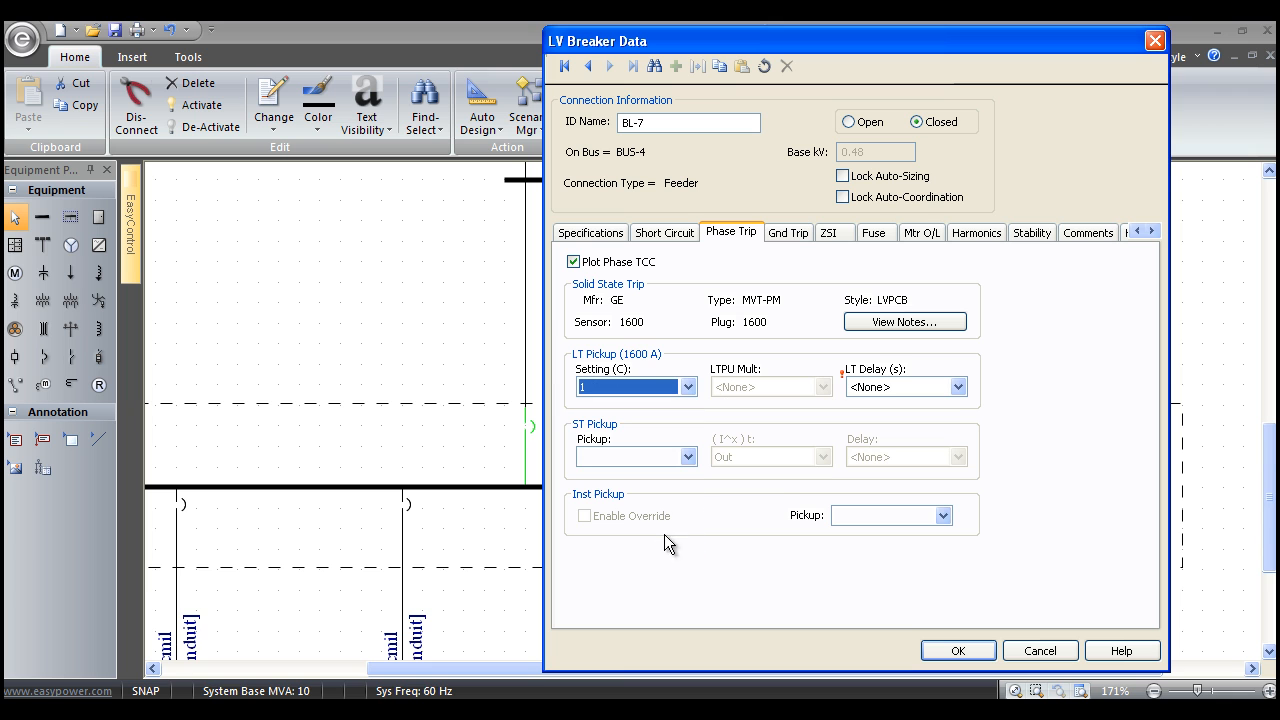
pyautogui.click(955, 389)
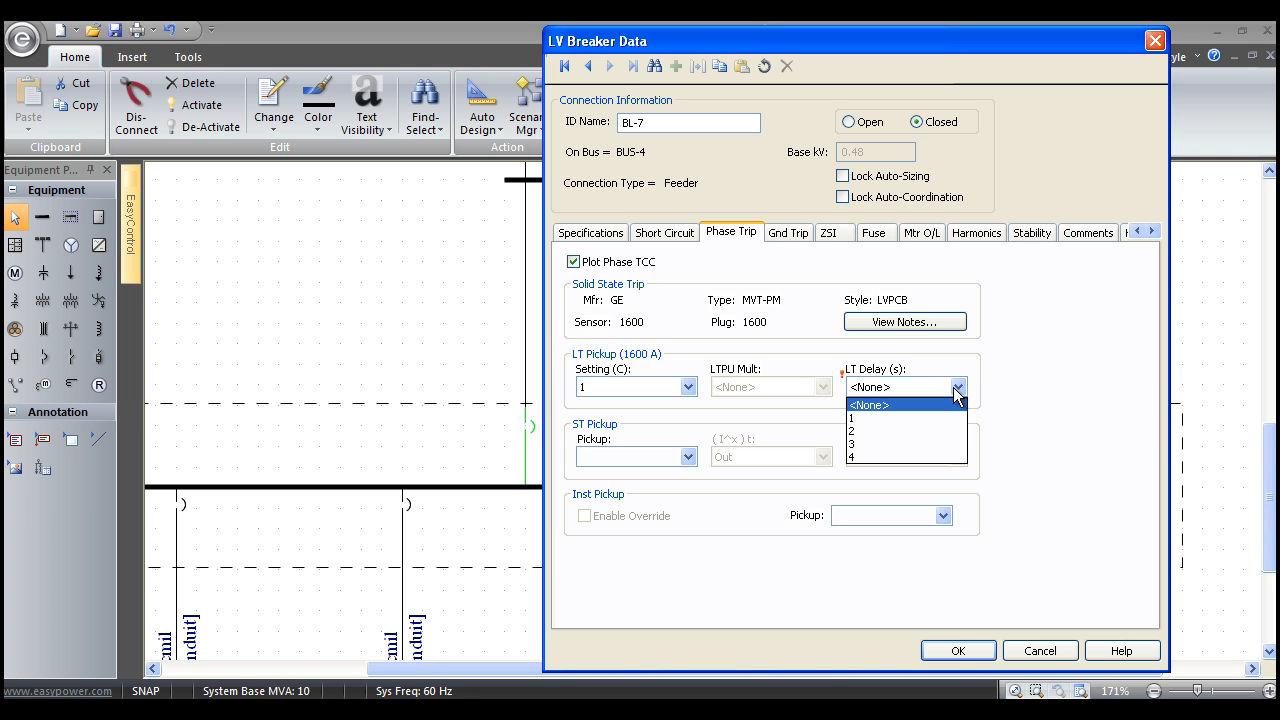
pyautogui.click(920, 442)
# Set the phase trip's short-time pickup to 6 and its short-time delay to Int.
pyautogui.click(688, 457)
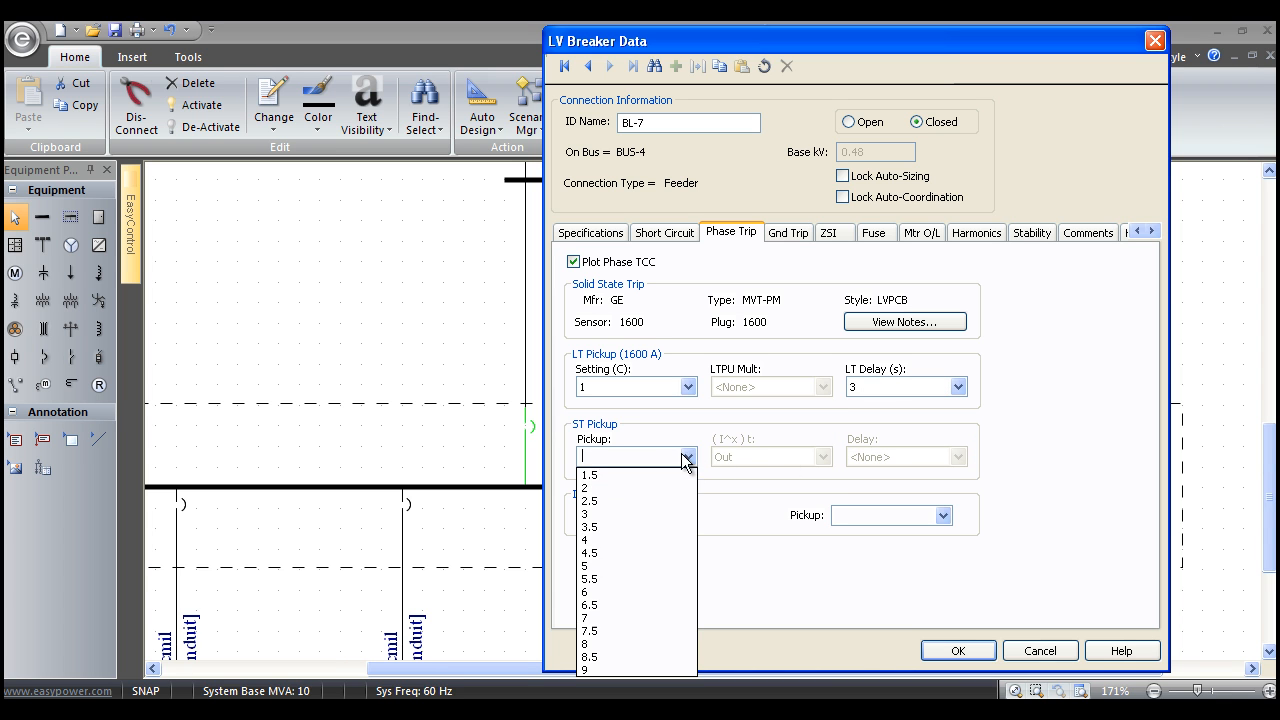
pyautogui.click(637, 582)
pyautogui.click(957, 457)
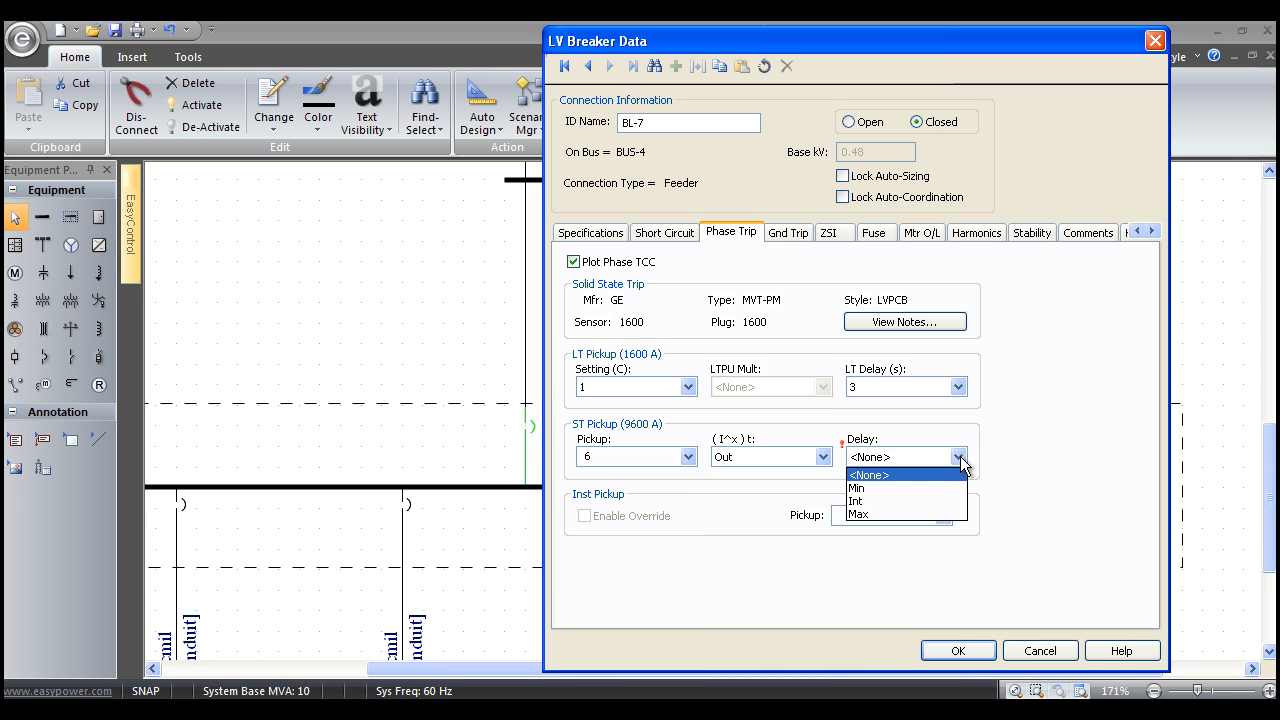
pyautogui.click(930, 501)
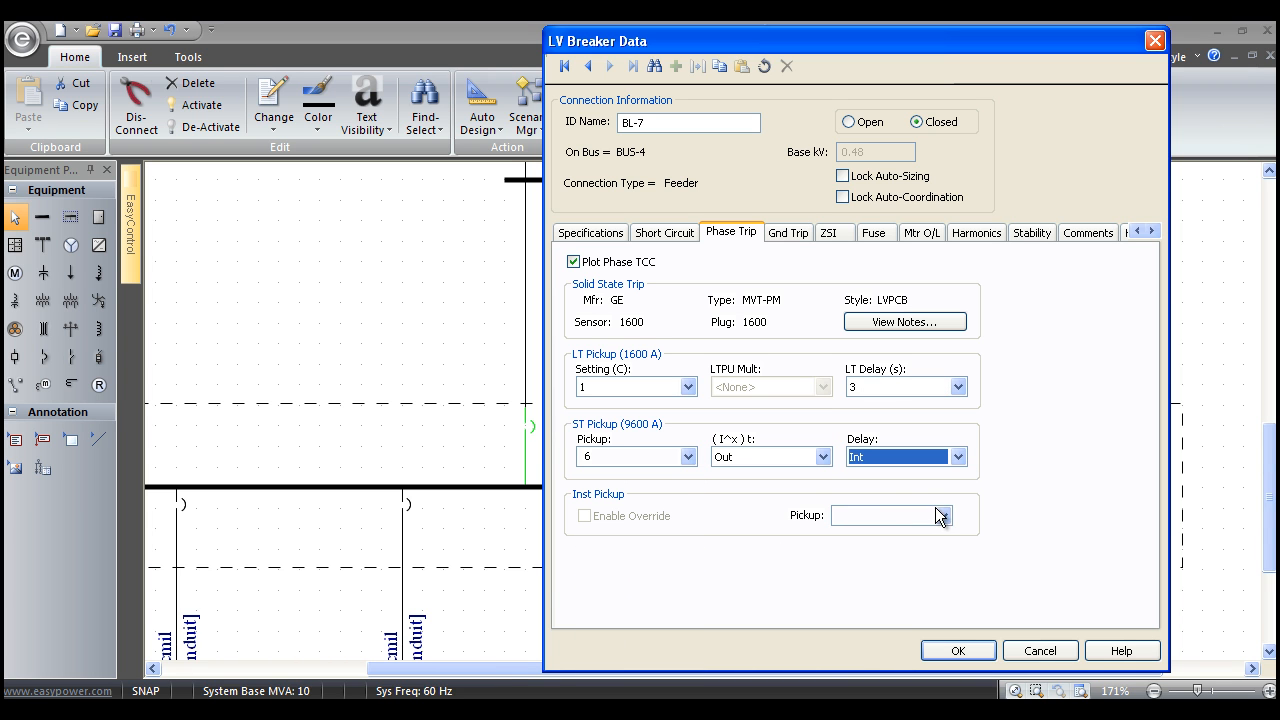
# Enable ground TCC plotting to view the ground pickup options, disable it again, and view the breaker's ZSI settings.
pyautogui.click(781, 237)
pyautogui.click(573, 265)
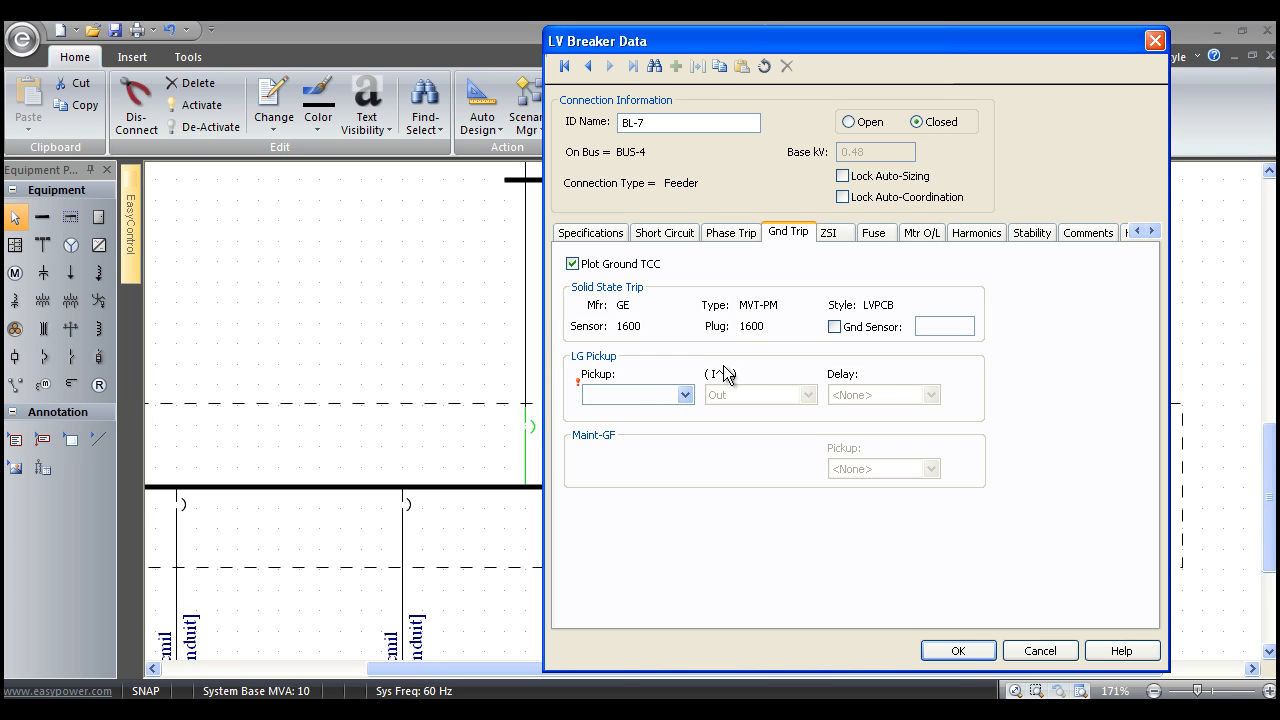
pyautogui.click(572, 264)
pyautogui.click(830, 238)
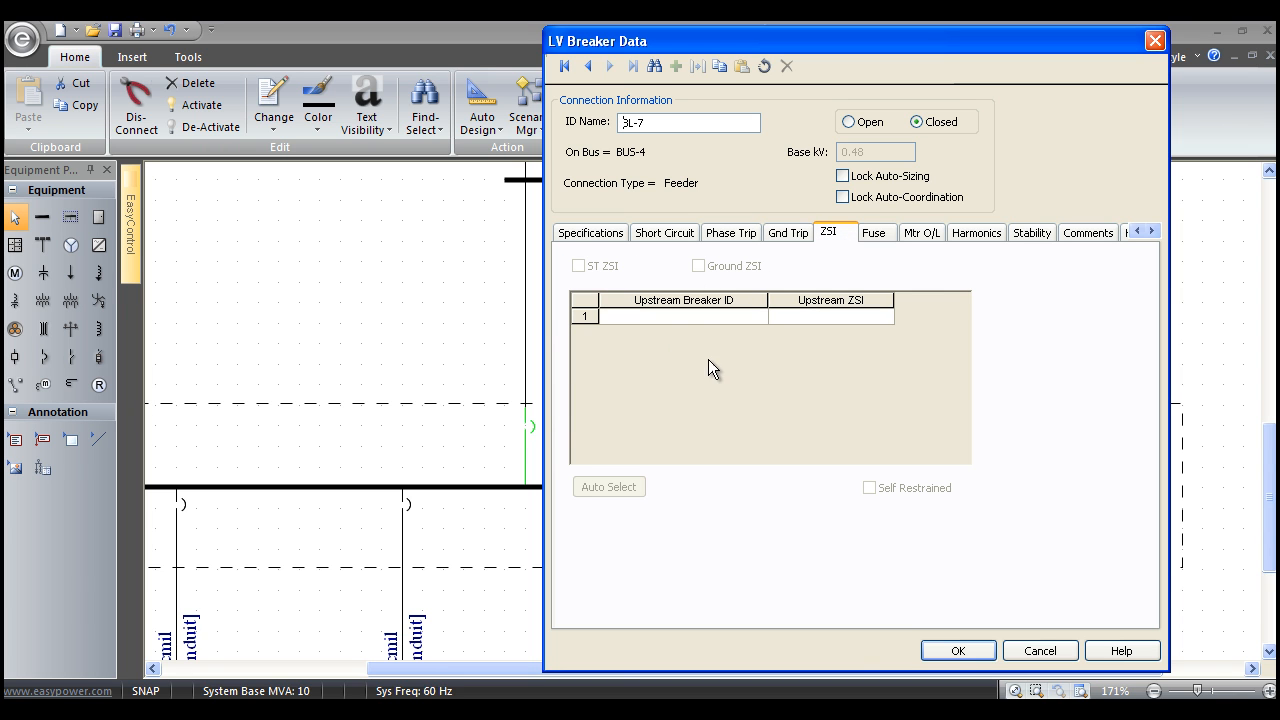
# Enable fuse TCC plotting for the main breaker, choose a Ferraz Shawmut Amp-Trap A4BQ fuse rated 1600A, and disable the plotting again.
pyautogui.click(870, 240)
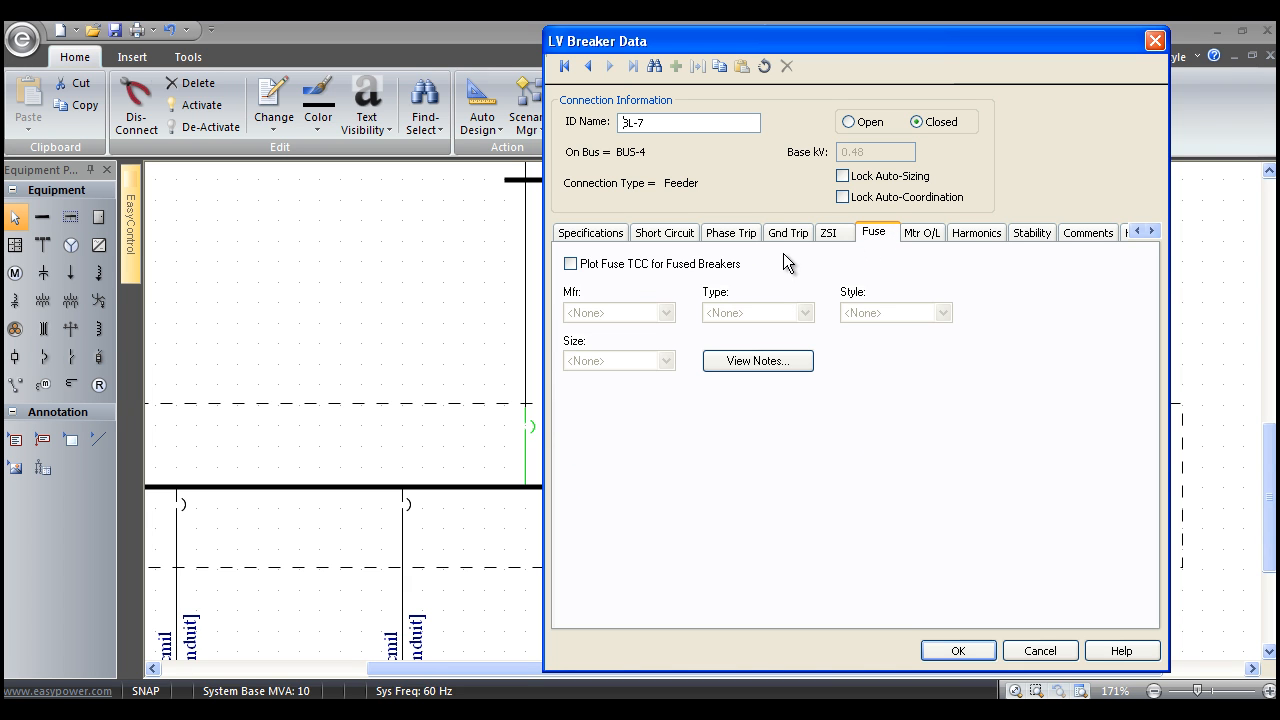
pyautogui.click(571, 265)
pyautogui.click(666, 313)
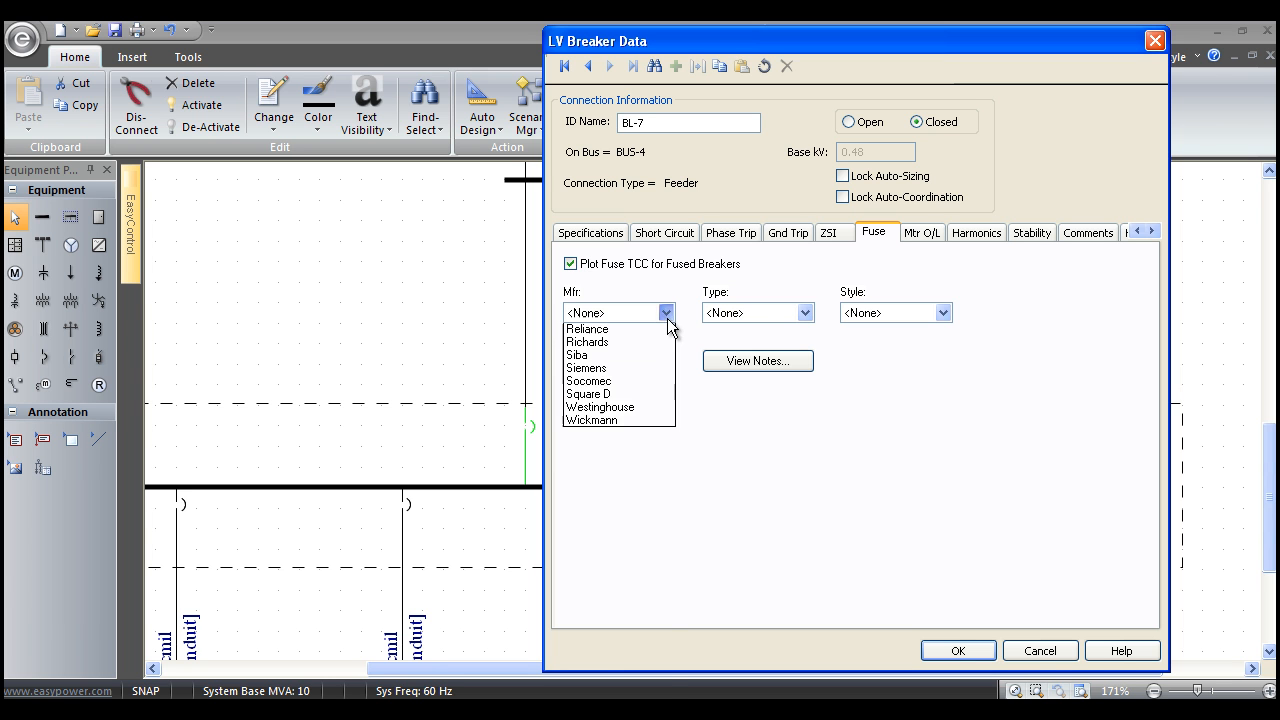
pyautogui.click(656, 500)
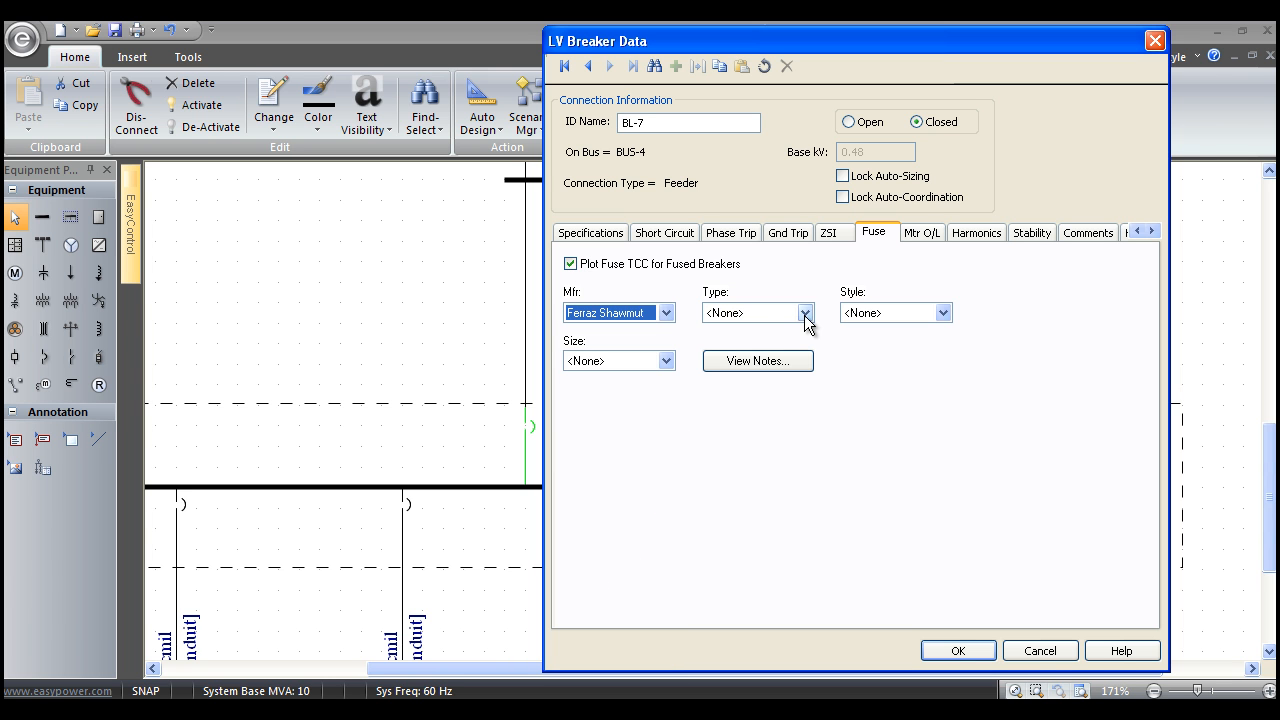
pyautogui.click(804, 316)
pyautogui.click(785, 342)
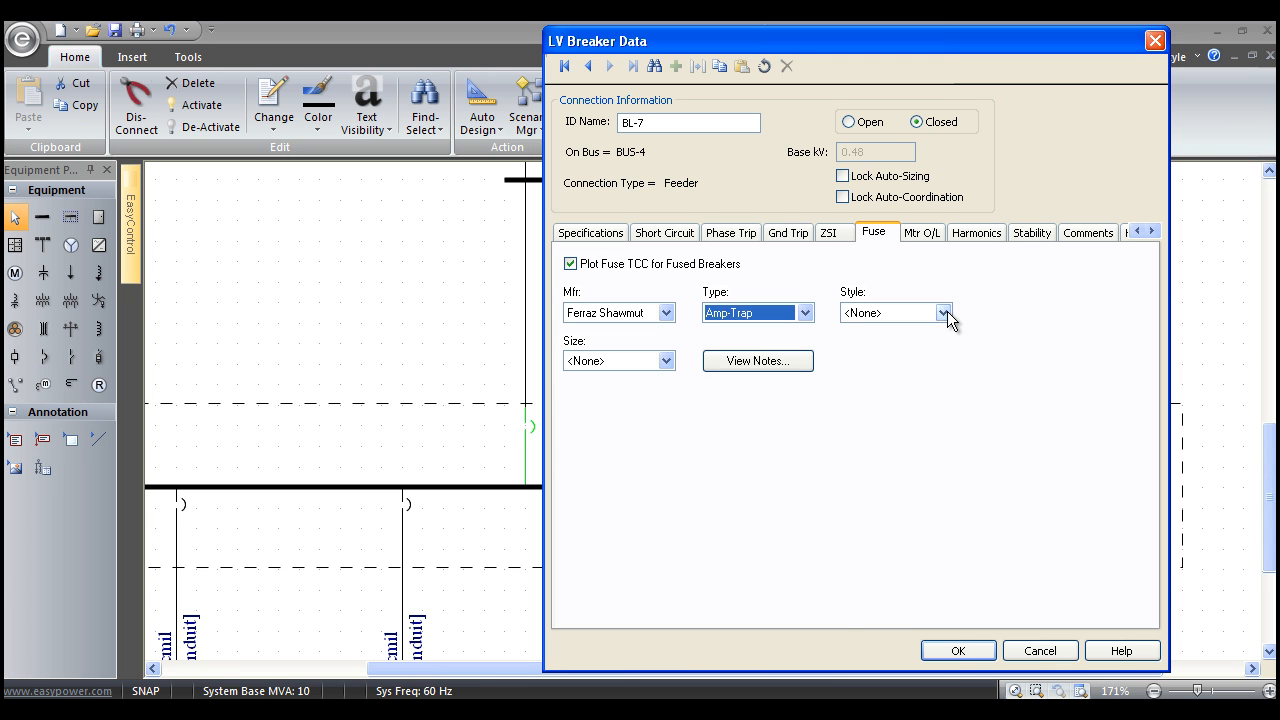
pyautogui.click(945, 313)
pyautogui.click(893, 578)
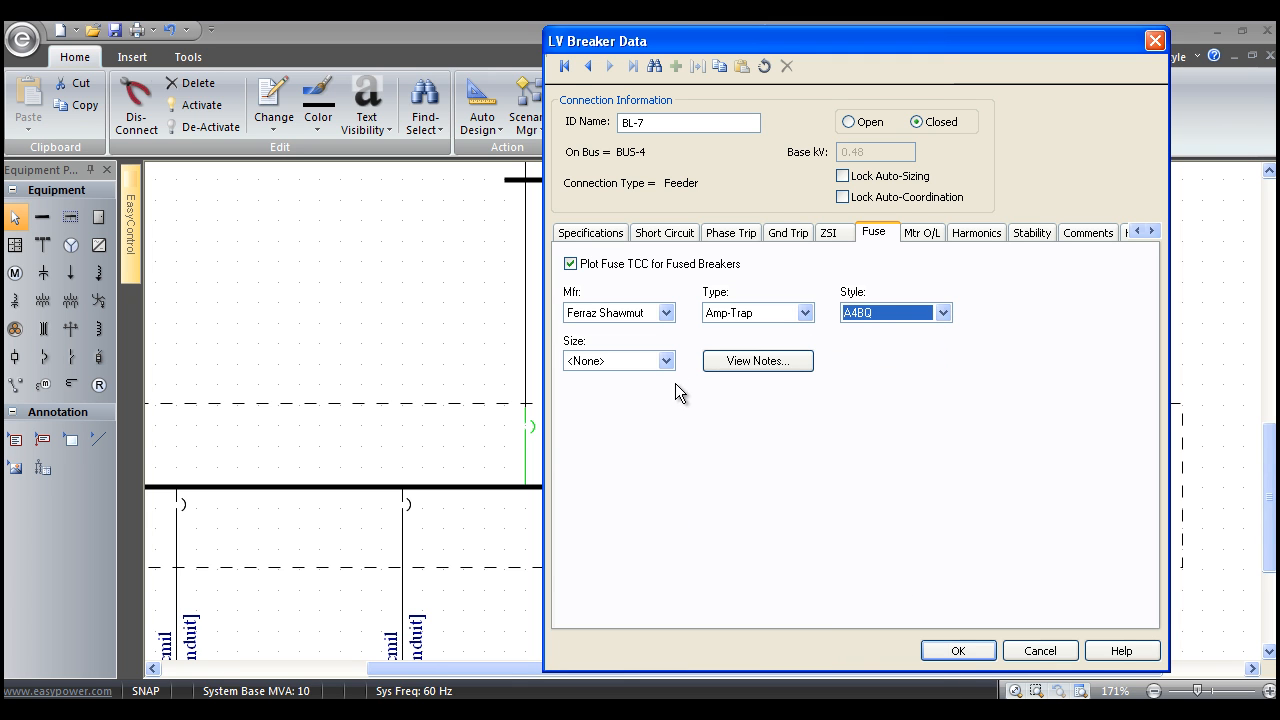
pyautogui.click(666, 364)
pyautogui.click(622, 308)
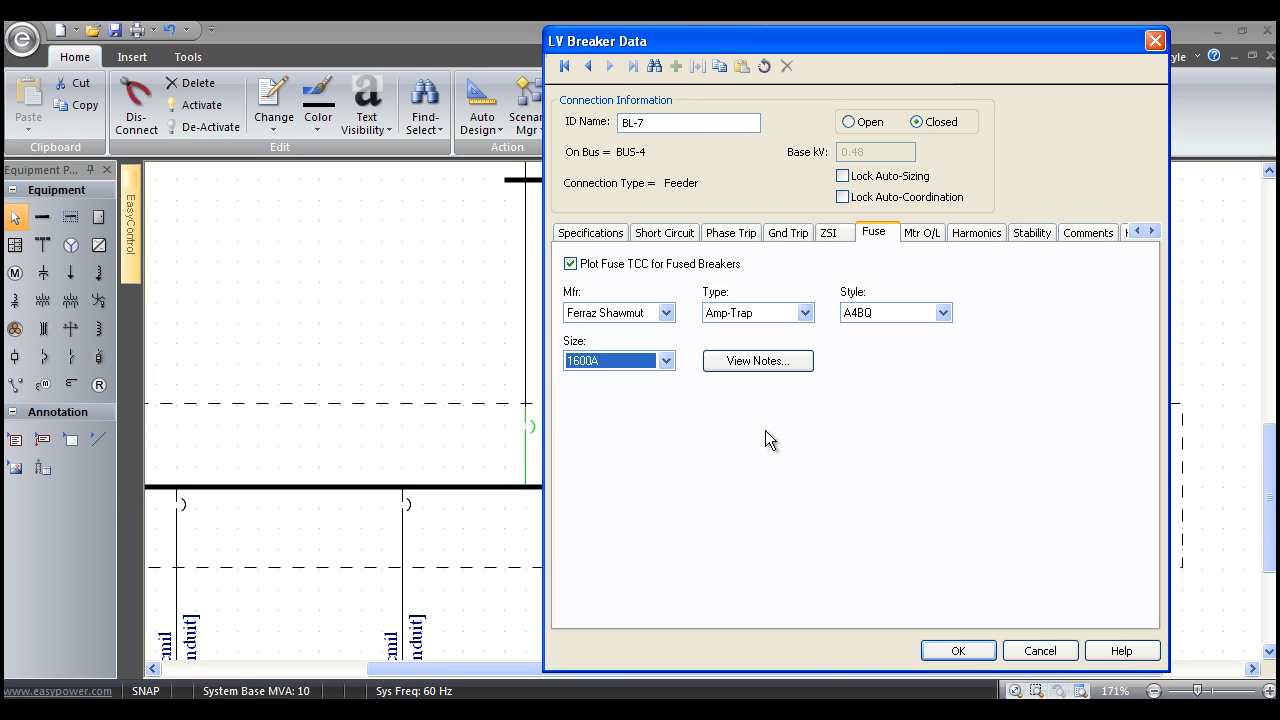
pyautogui.click(571, 263)
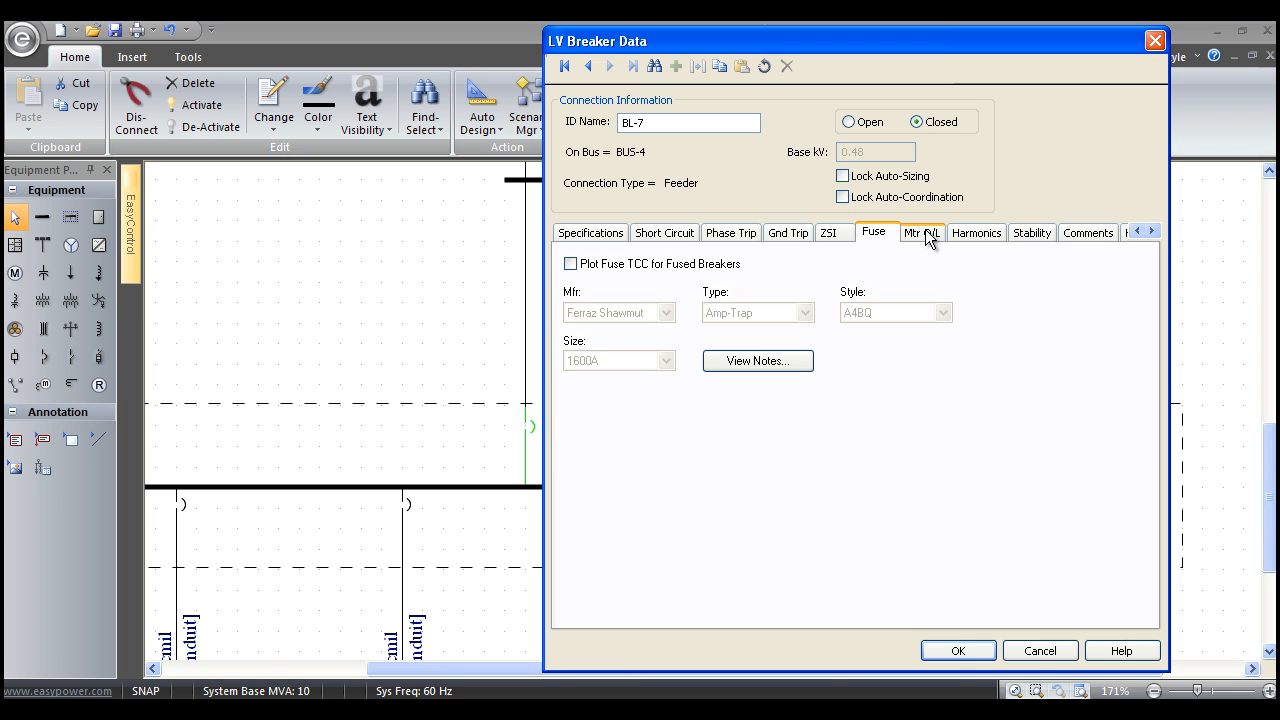
# Enable motor overload relay plotting, choose a GE CR 124Y relay with style 1 Sm O (Fast), disable plotting again and accept the breaker data.
pyautogui.click(922, 233)
pyautogui.click(572, 264)
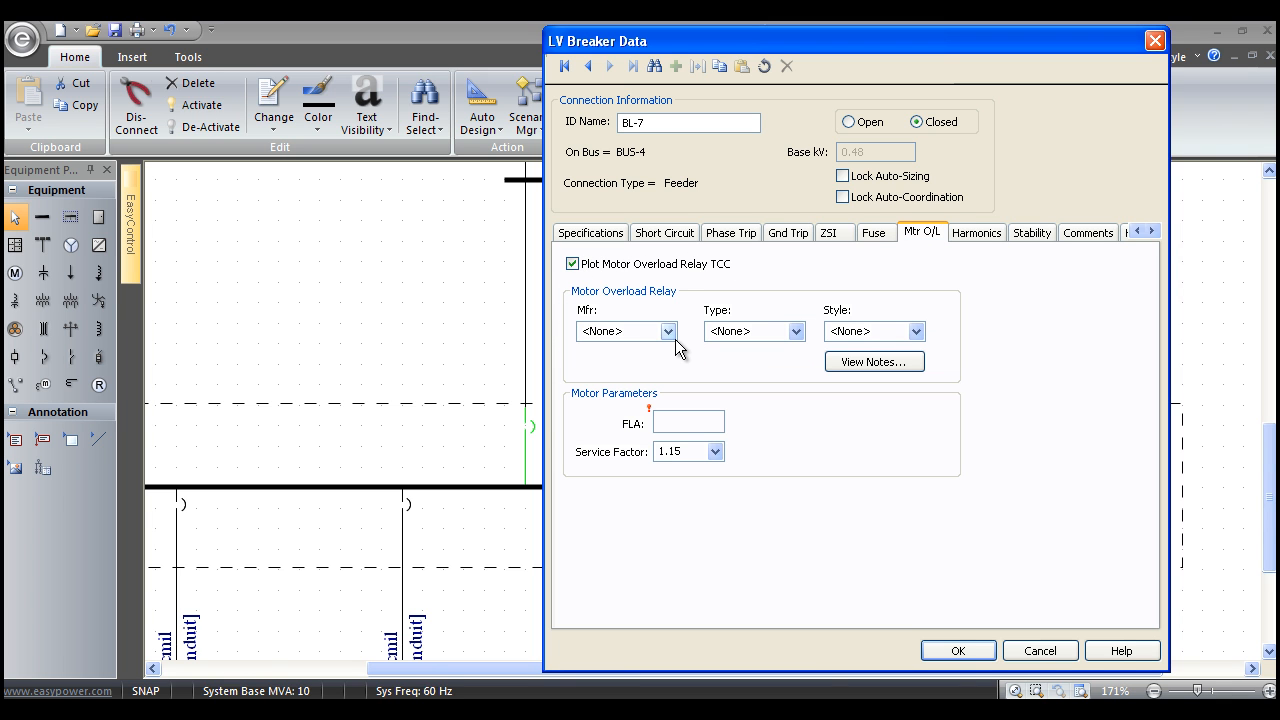
pyautogui.click(674, 333)
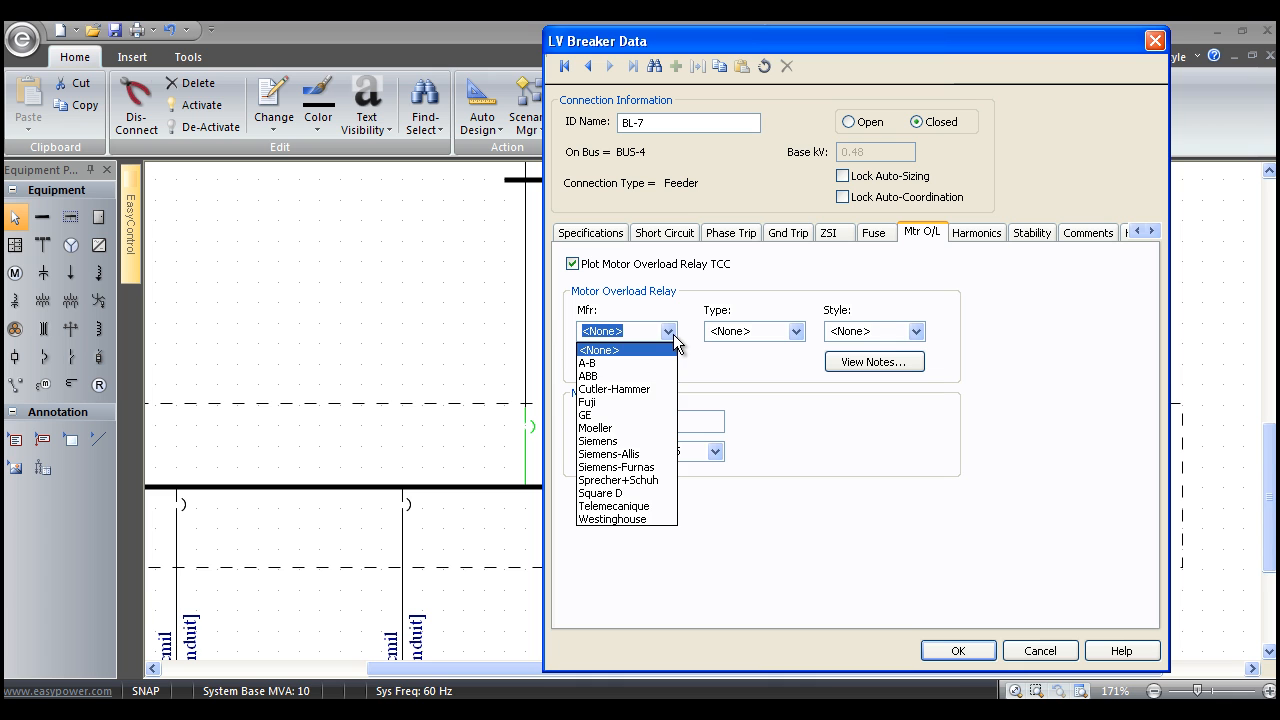
pyautogui.click(634, 414)
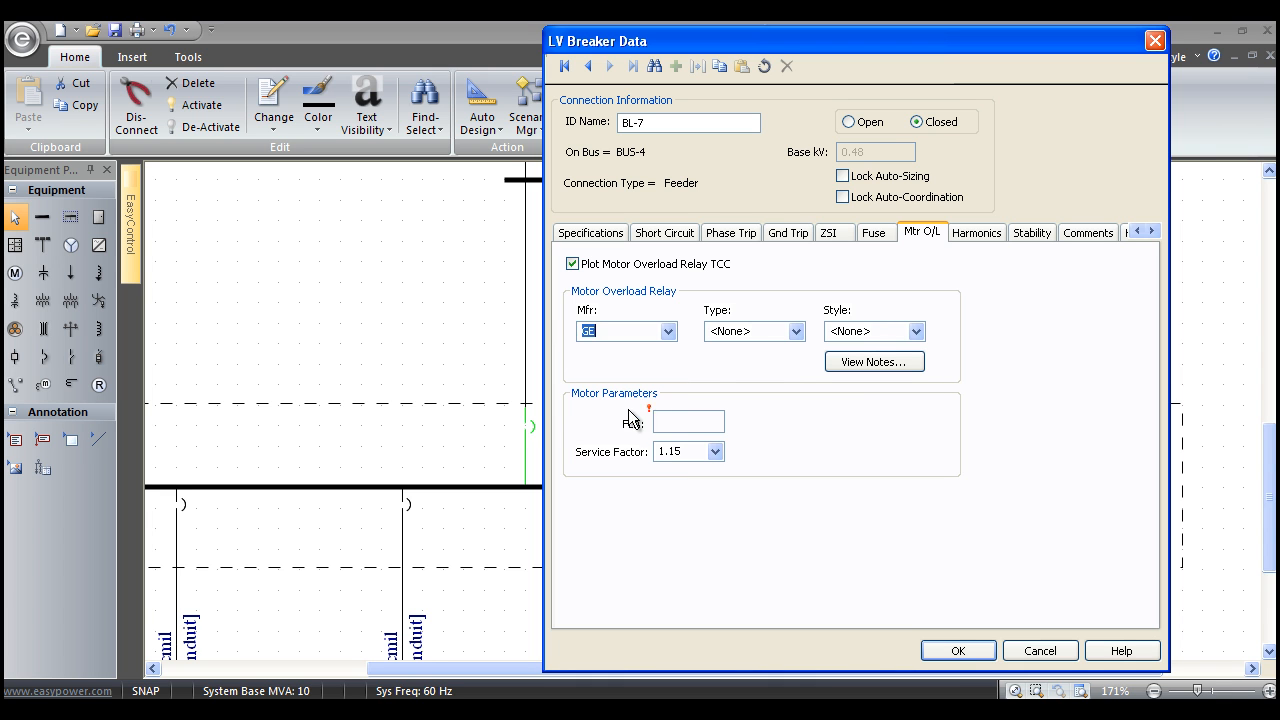
pyautogui.click(796, 331)
pyautogui.click(775, 361)
pyautogui.click(916, 331)
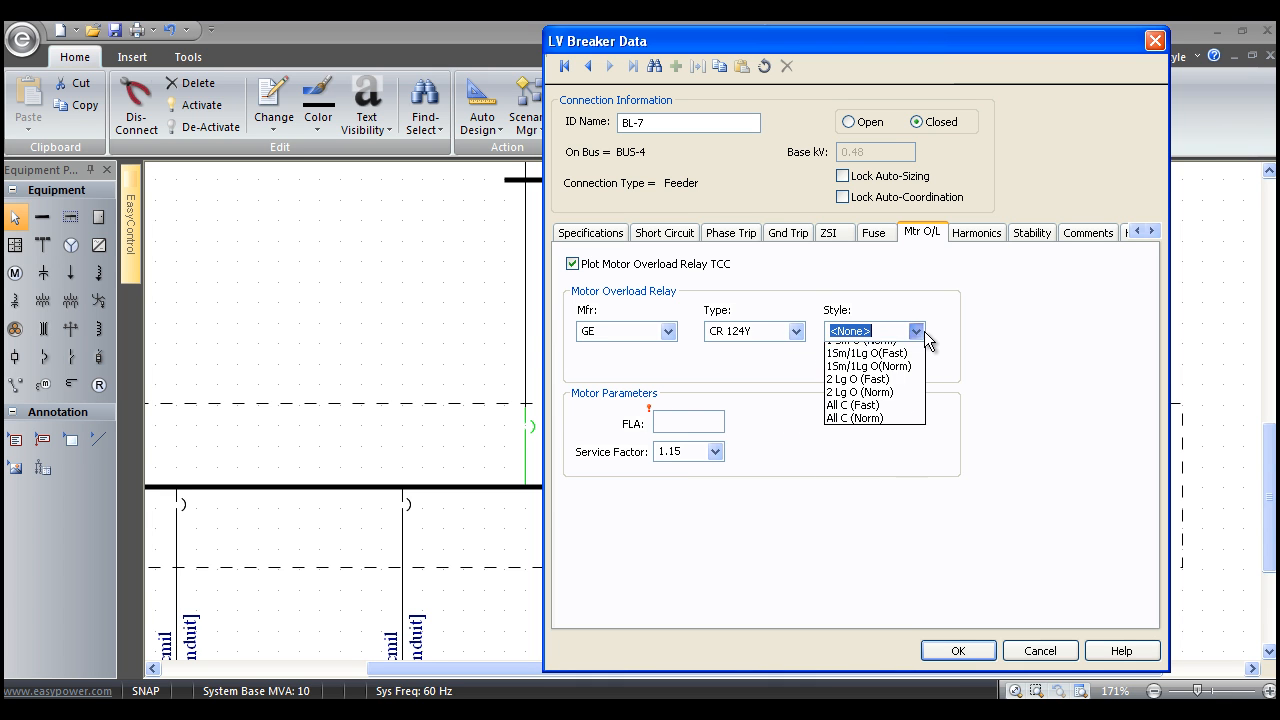
pyautogui.click(895, 390)
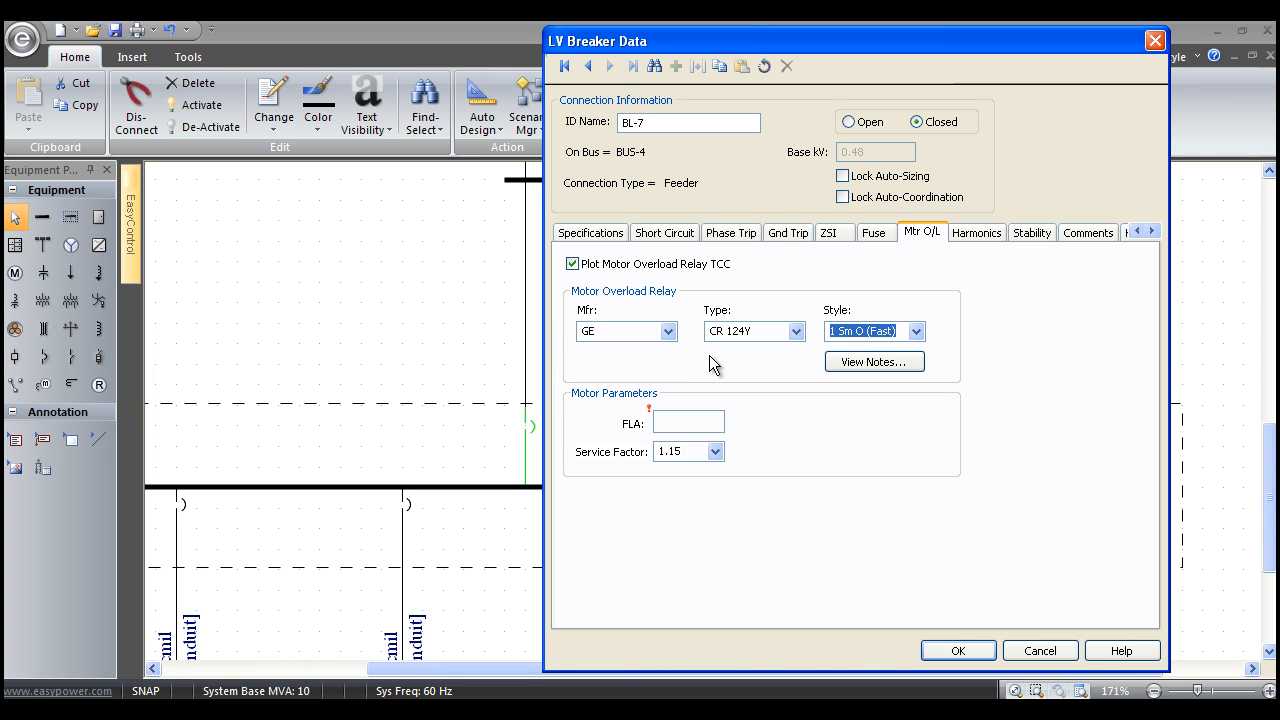
pyautogui.click(572, 265)
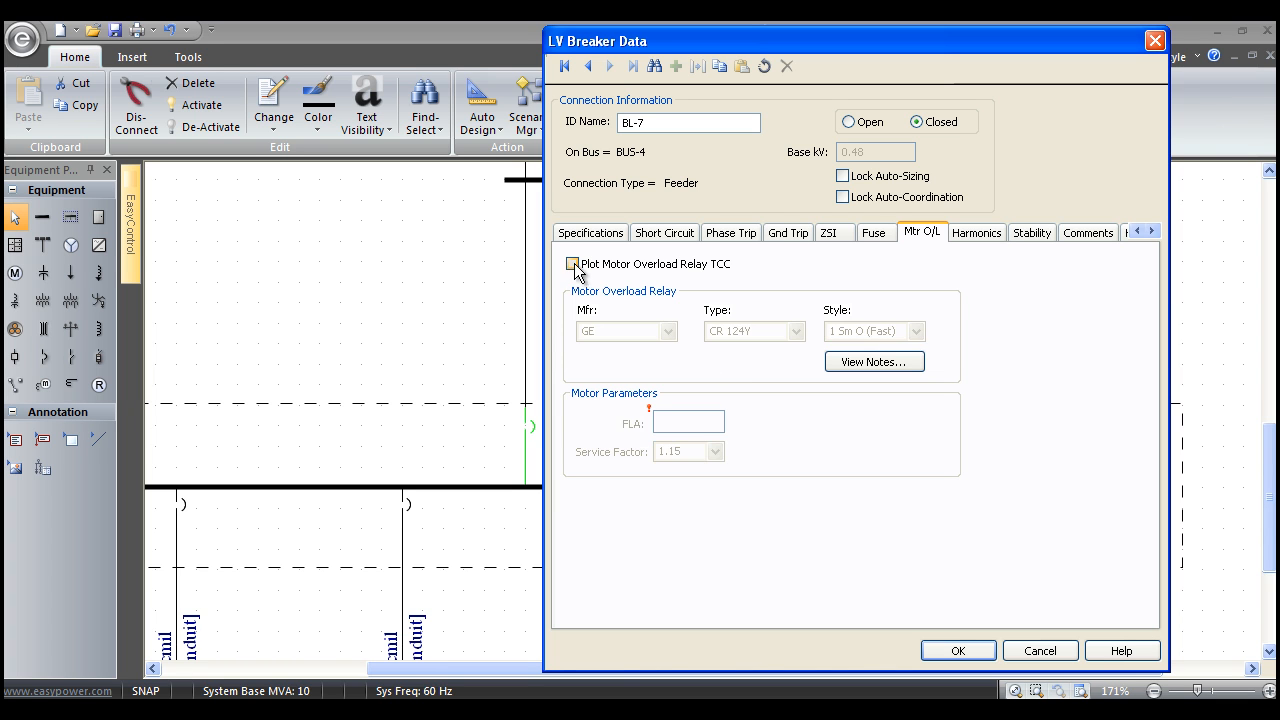
pyautogui.click(958, 651)
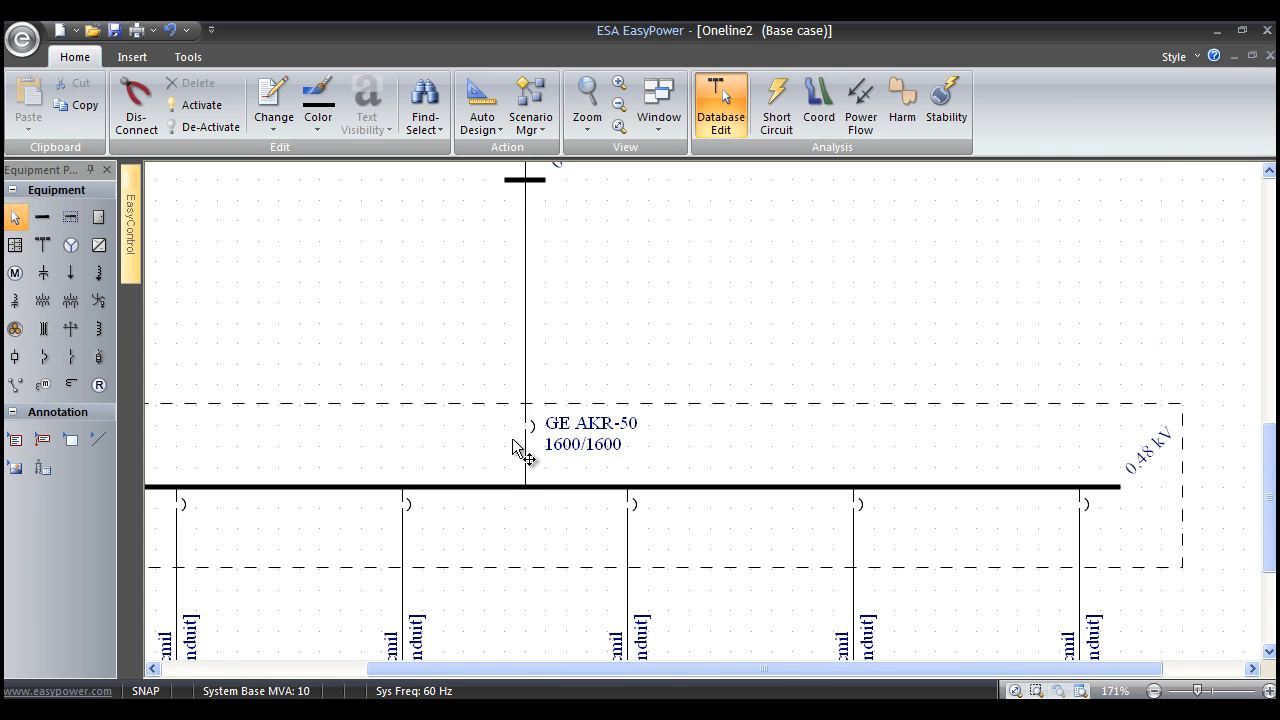
# Copy the GE AKR-50 main breaker and paste its data onto the feeder breaker above MCC-6.
pyautogui.moveTo(487, 567); pyautogui.dragTo(639, 475)
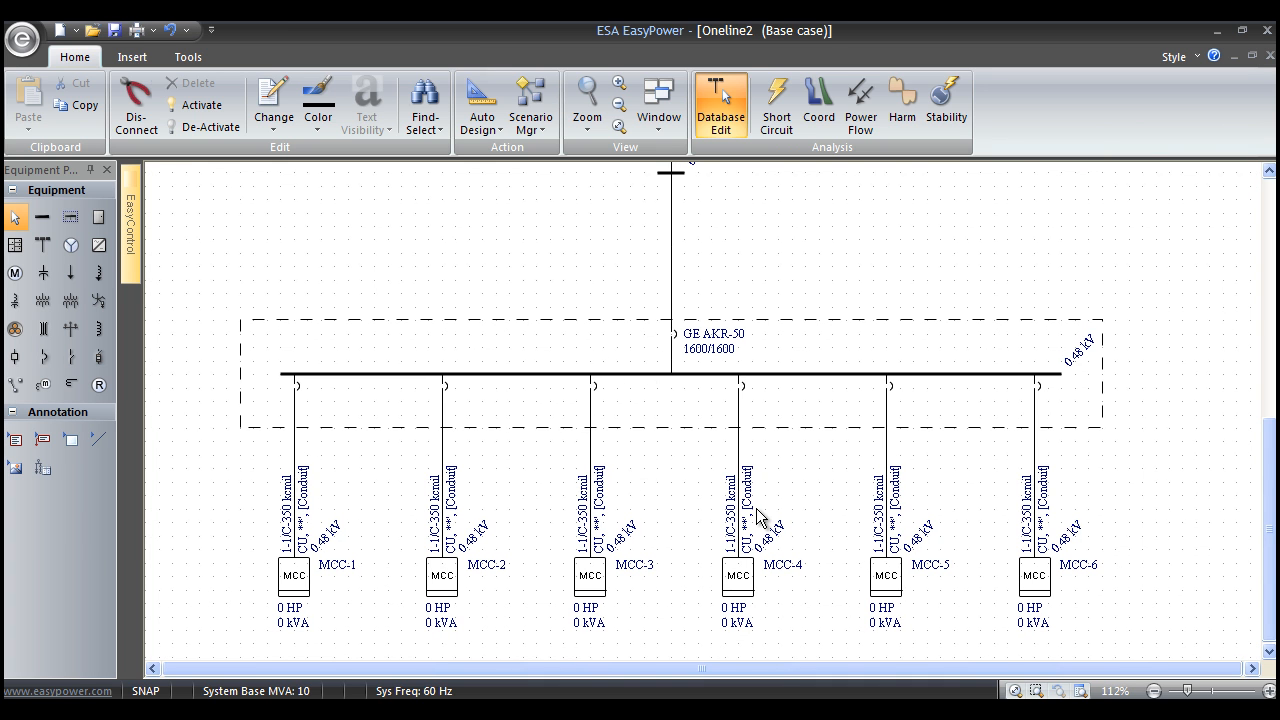
pyautogui.moveTo(791, 487); pyautogui.dragTo(772, 478)
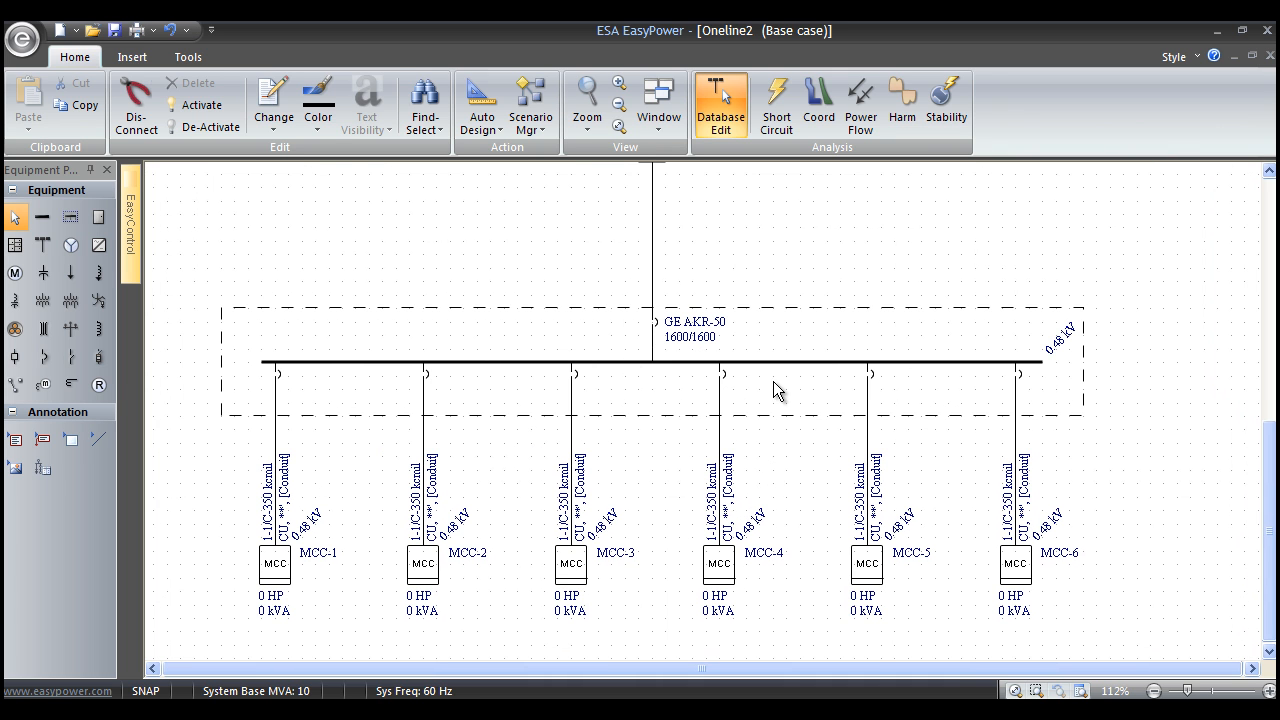
pyautogui.moveTo(790, 494); pyautogui.dragTo(780, 472)
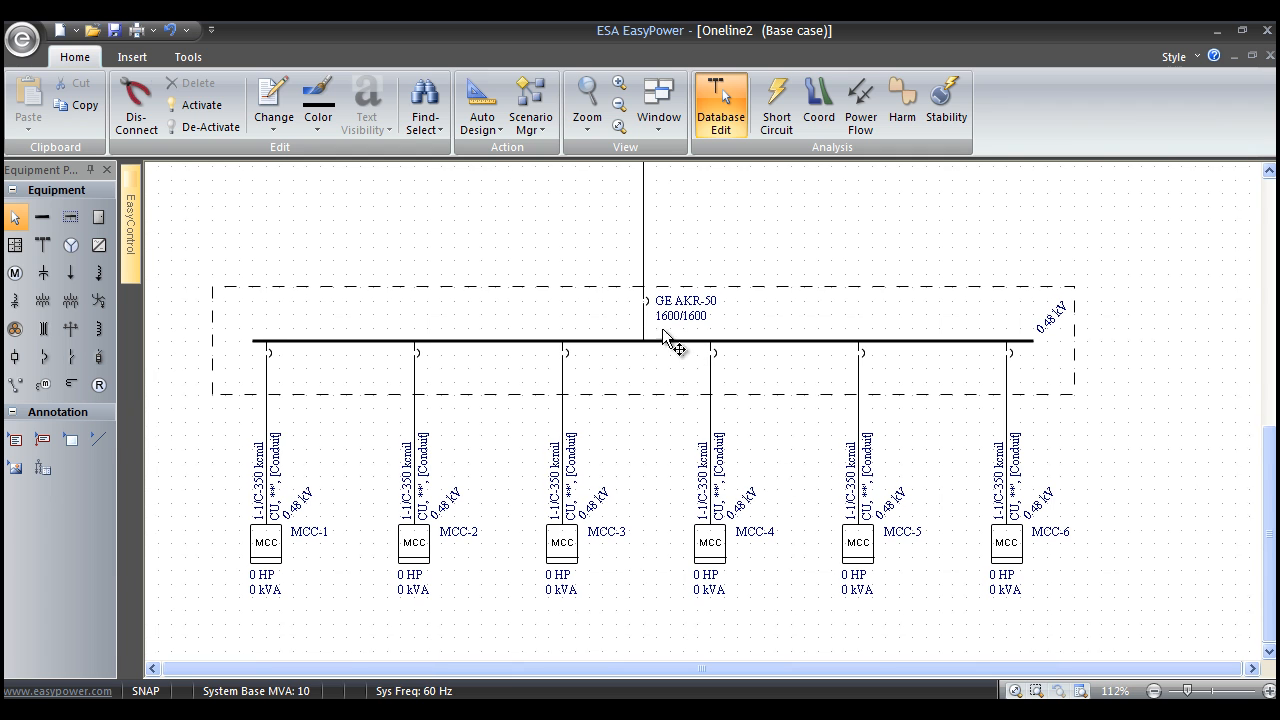
pyautogui.click(641, 302)
pyautogui.rightClick(641, 302)
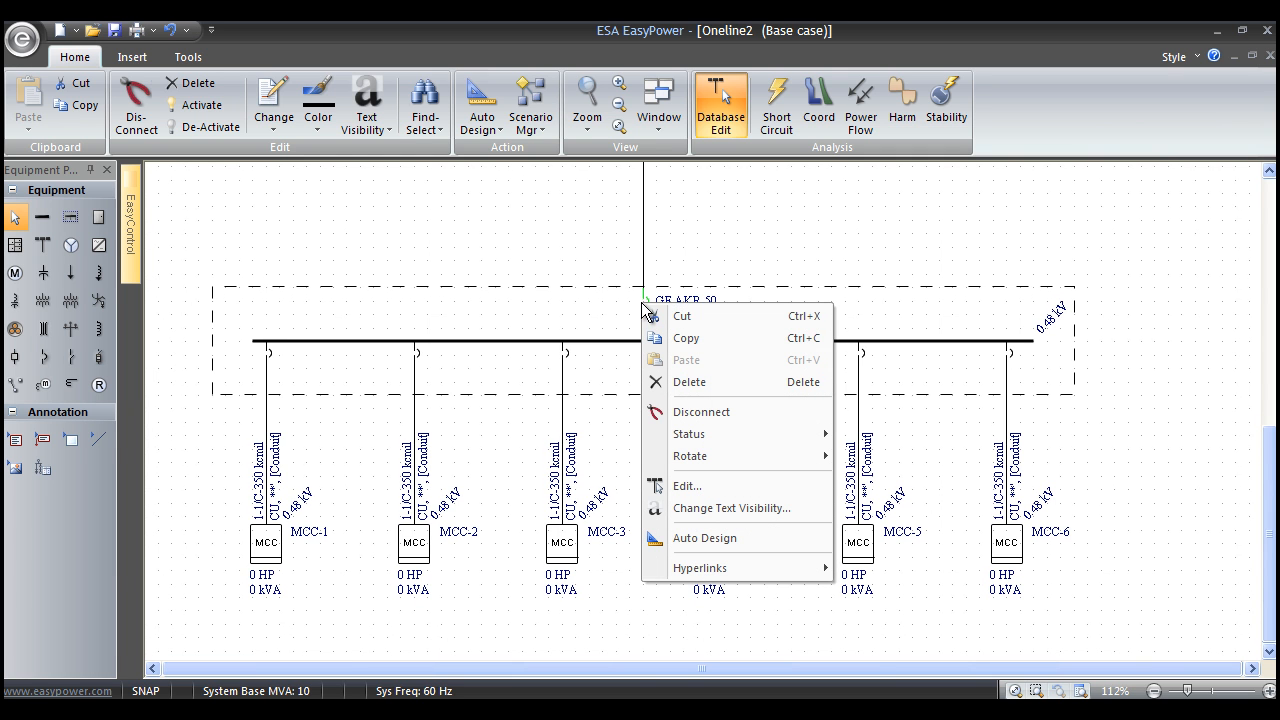
pyautogui.click(680, 338)
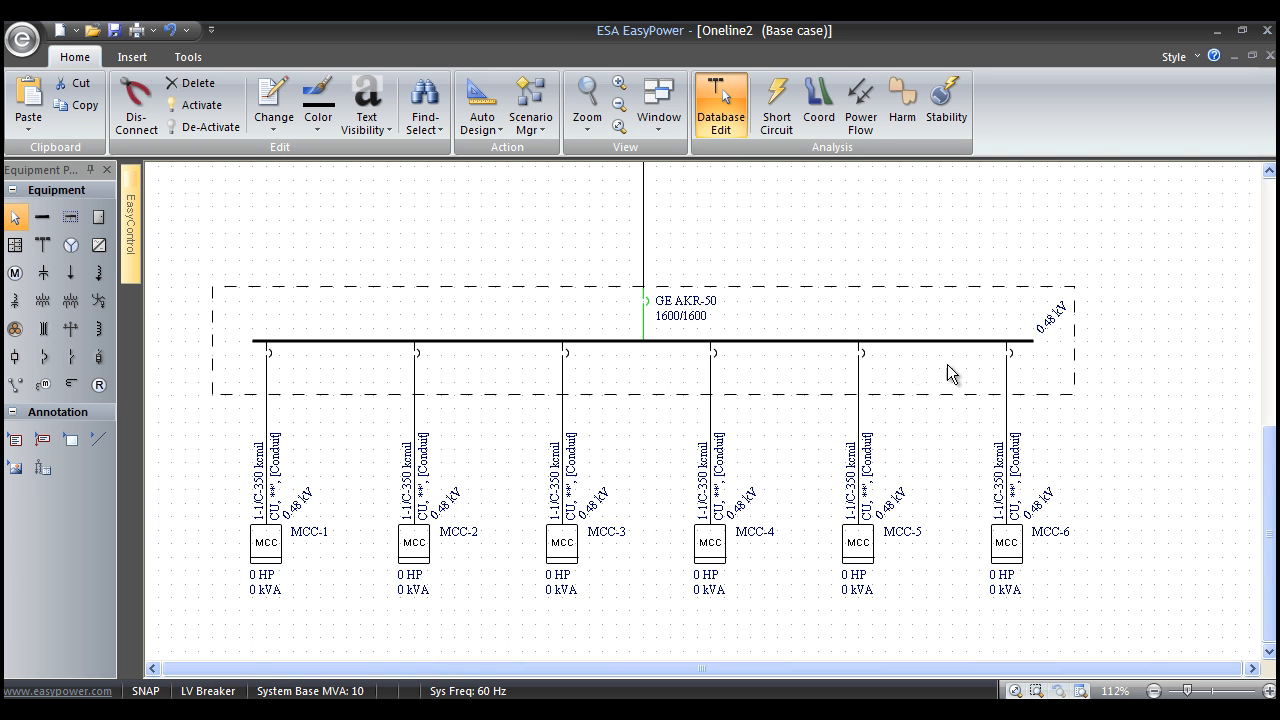
pyautogui.rightClick(1007, 352)
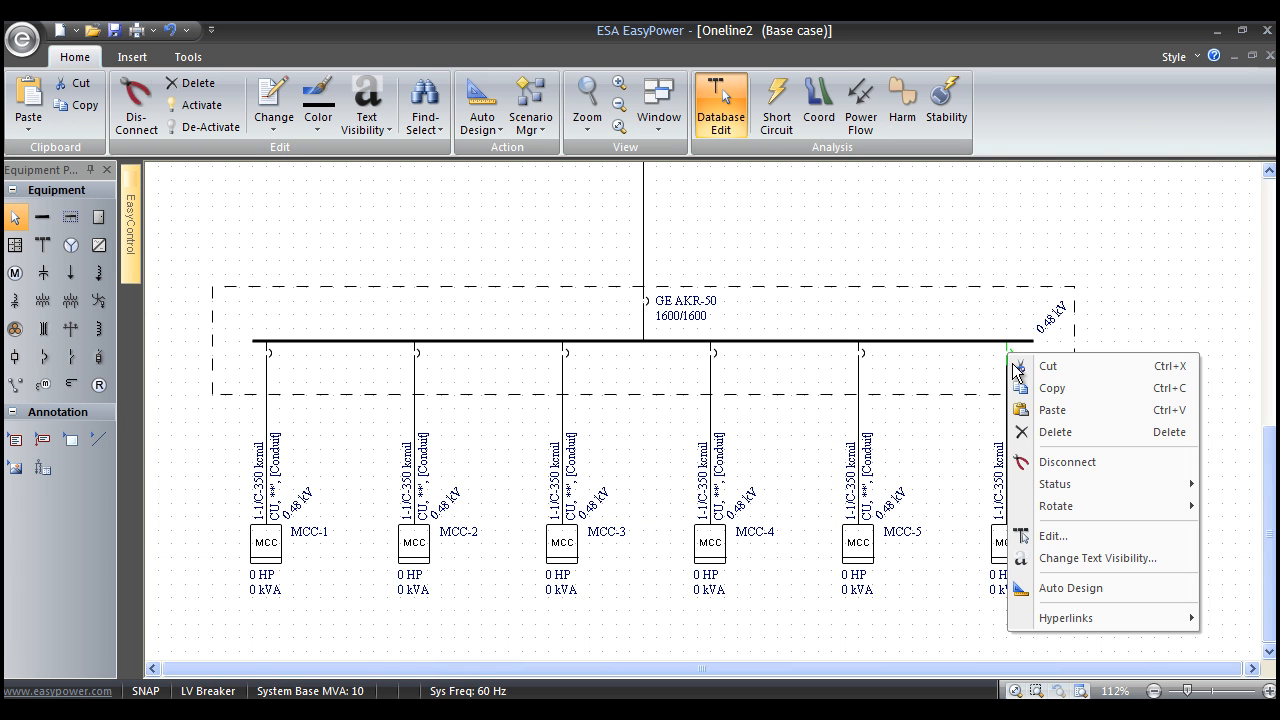
pyautogui.click(1050, 410)
# Change the MCC-6 feeder breaker's style to AKR-30 and set both its trip sensor and plug to 800.
pyautogui.moveTo(1142, 413); pyautogui.dragTo(671, 456)
pyautogui.scroll(3, 865, 450)
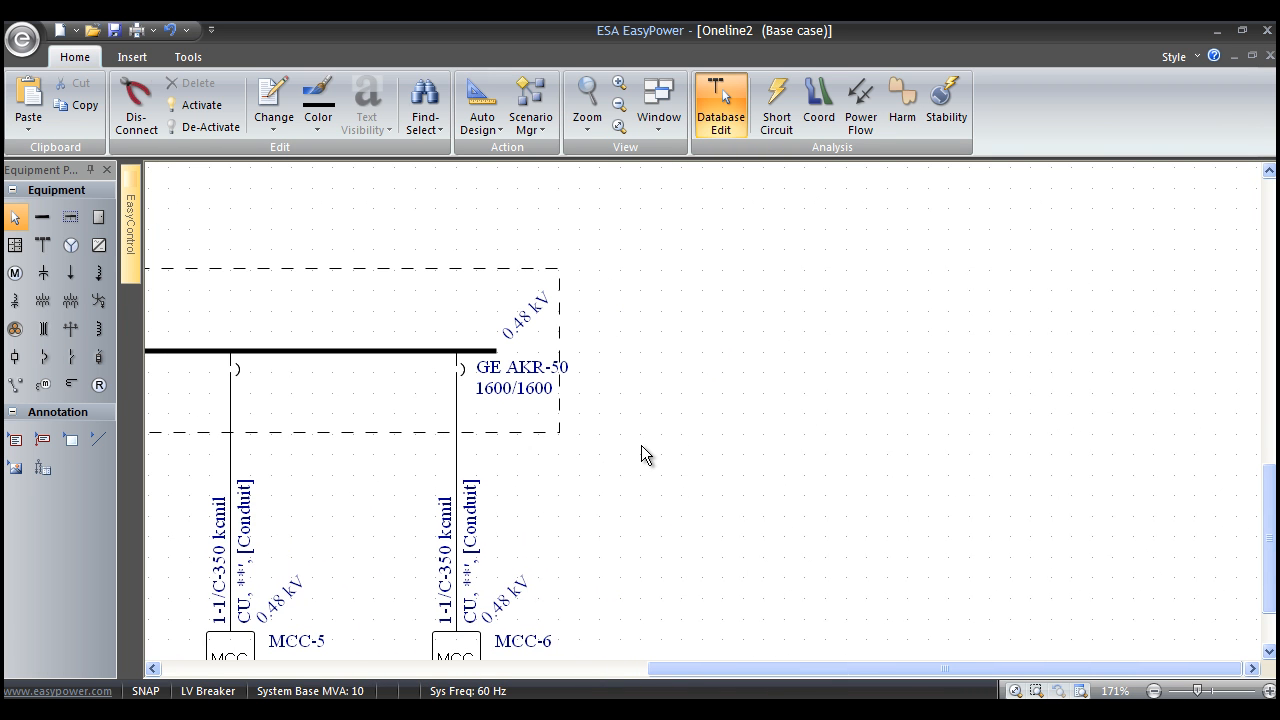
pyautogui.scroll(1, 641, 455)
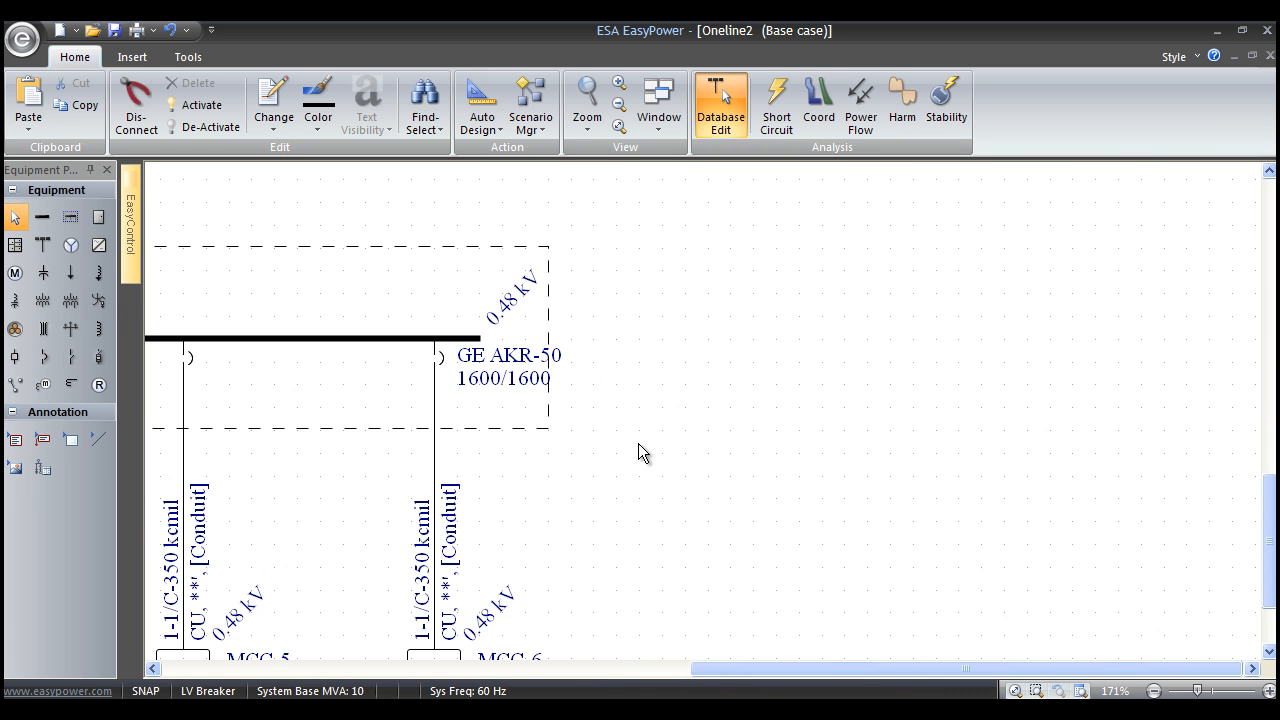
pyautogui.doubleClick(443, 368)
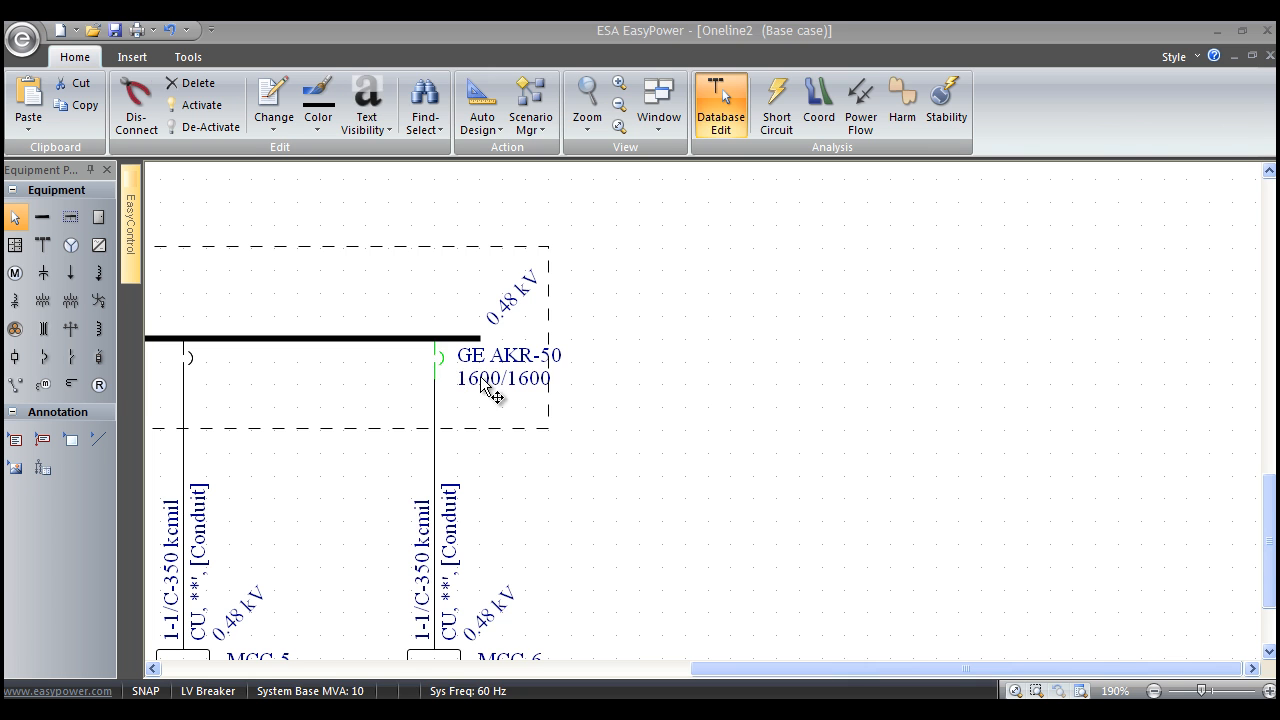
pyautogui.click(684, 330)
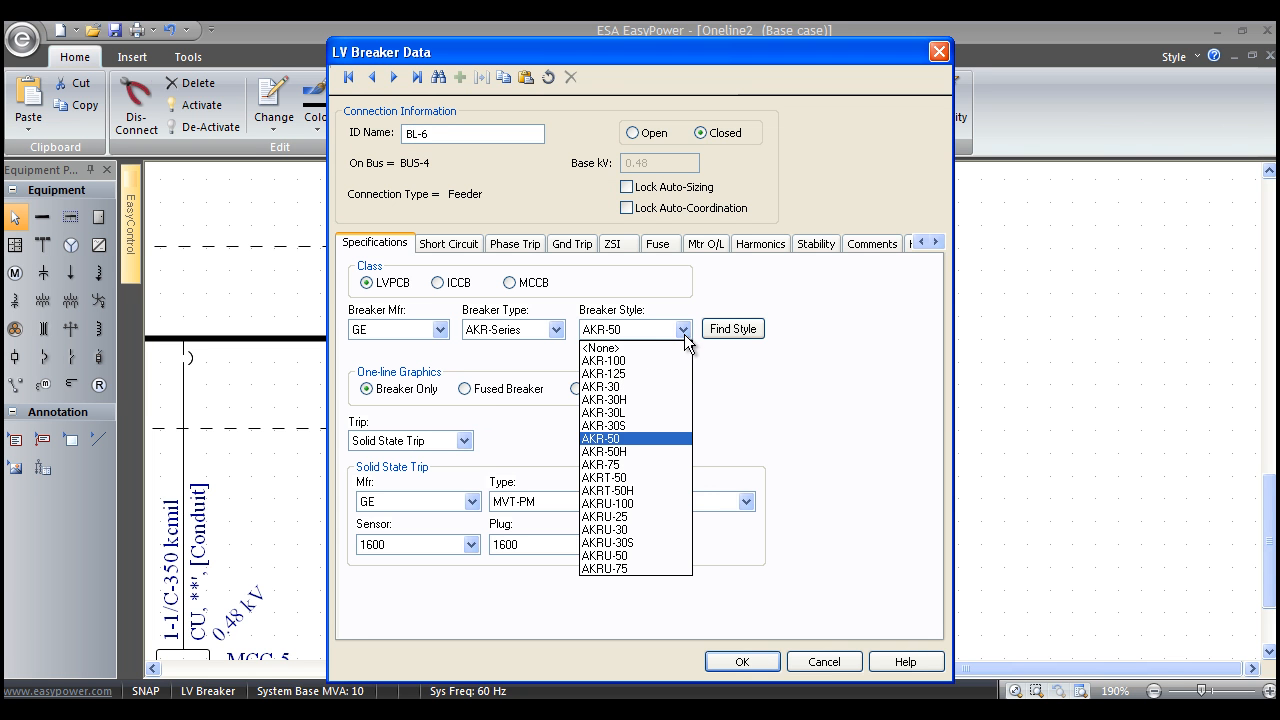
pyautogui.click(646, 386)
pyautogui.click(471, 545)
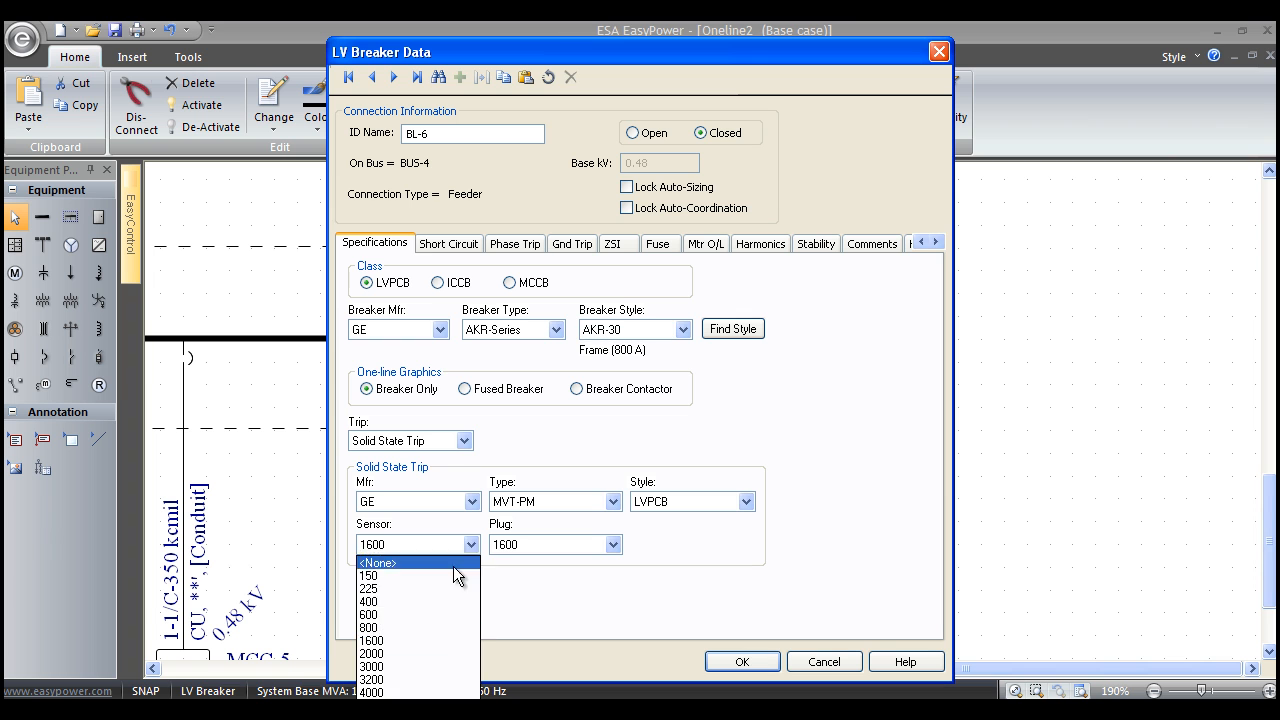
pyautogui.click(428, 625)
pyautogui.click(612, 546)
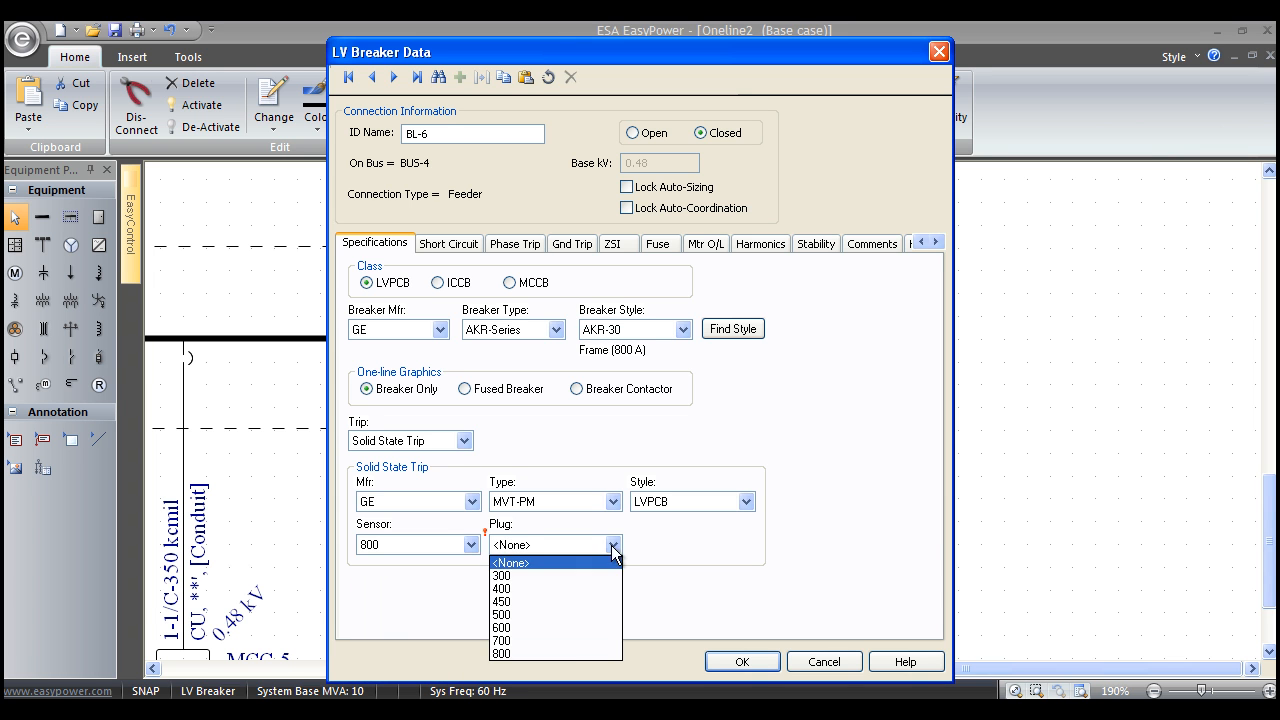
pyautogui.click(558, 650)
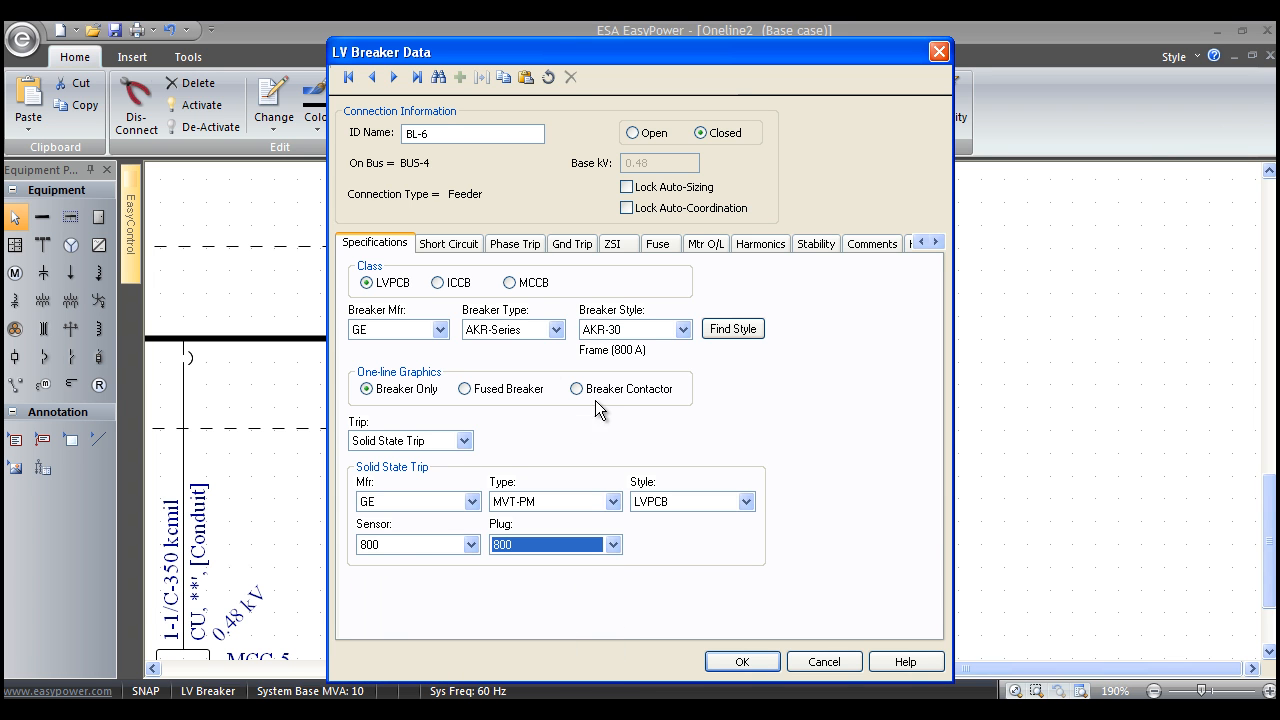
# Calculate the MCC-6 feeder breaker's interrupting rating, and set its phase trip's short-time delay to Min and short-time pickup to 8.
pyautogui.click(452, 244)
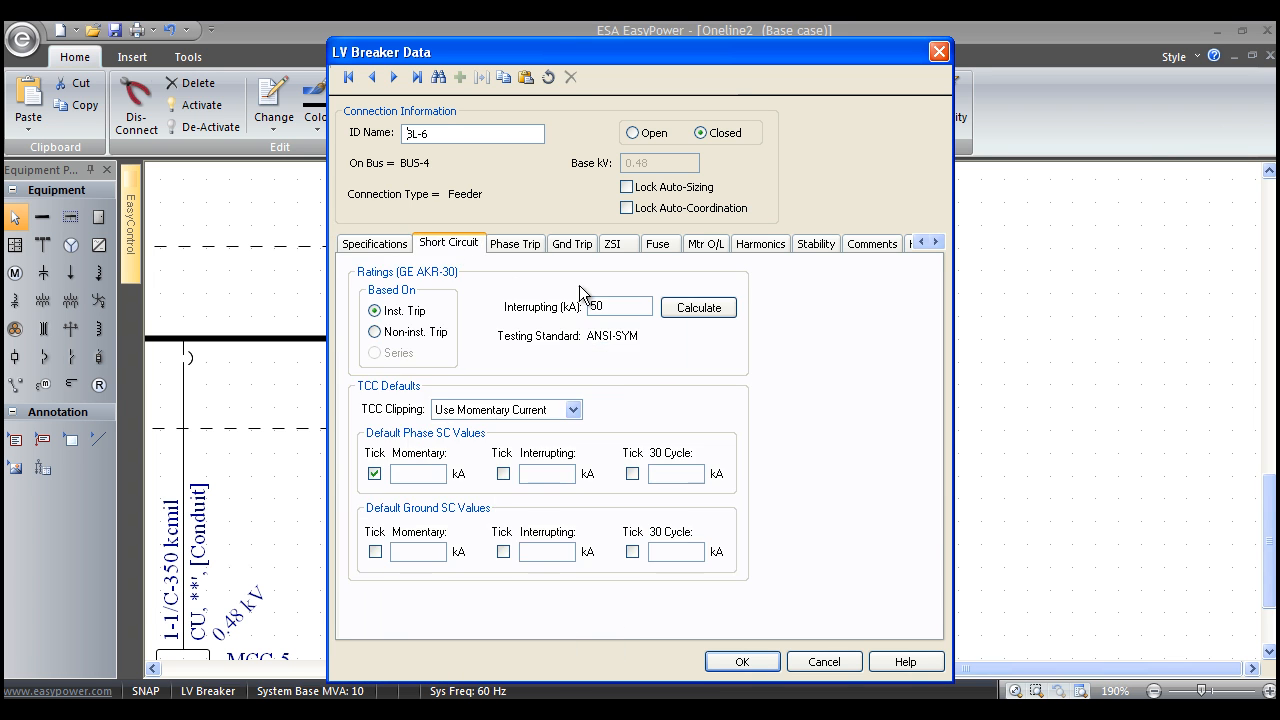
pyautogui.click(527, 249)
pyautogui.click(741, 468)
pyautogui.click(704, 499)
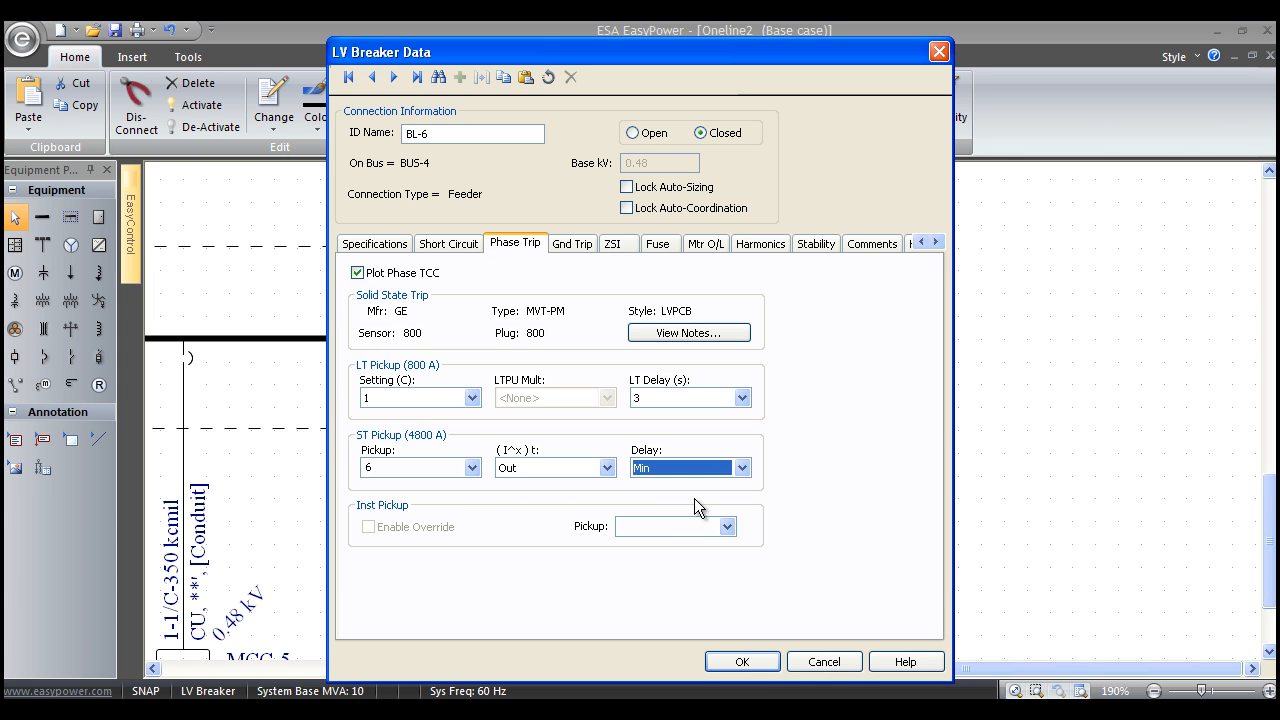
pyautogui.click(468, 468)
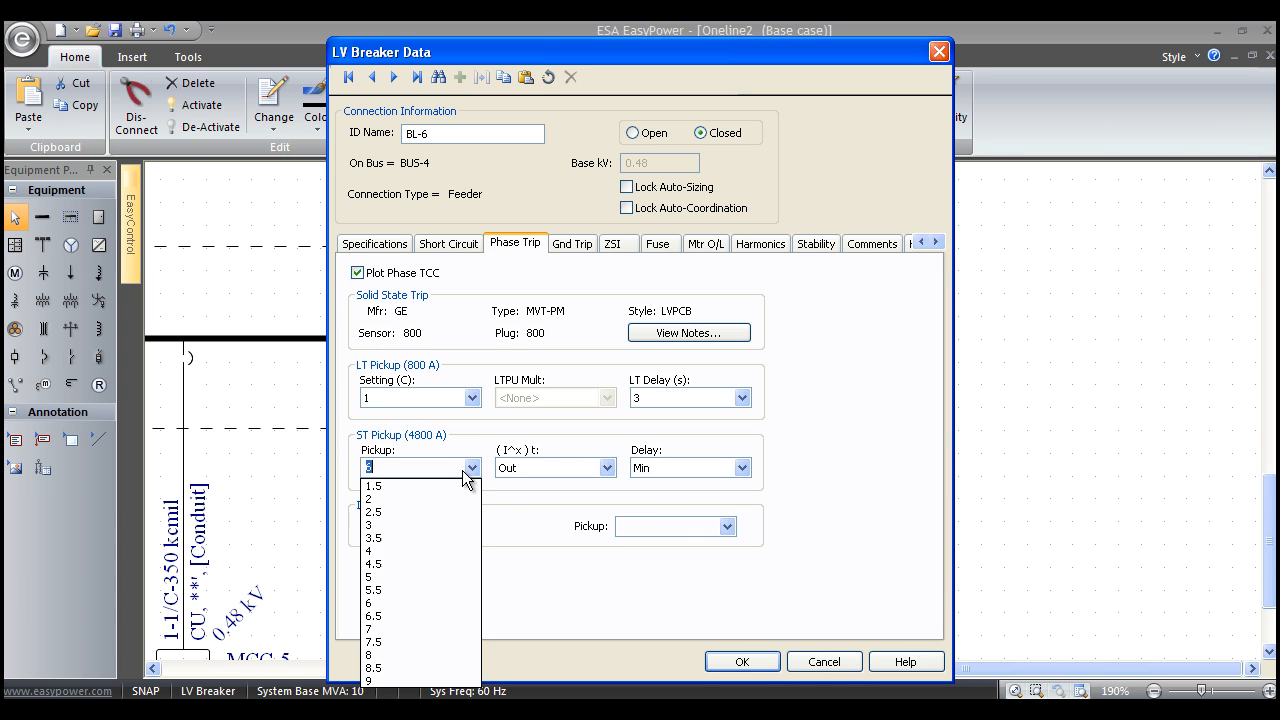
pyautogui.click(396, 656)
pyautogui.click(734, 658)
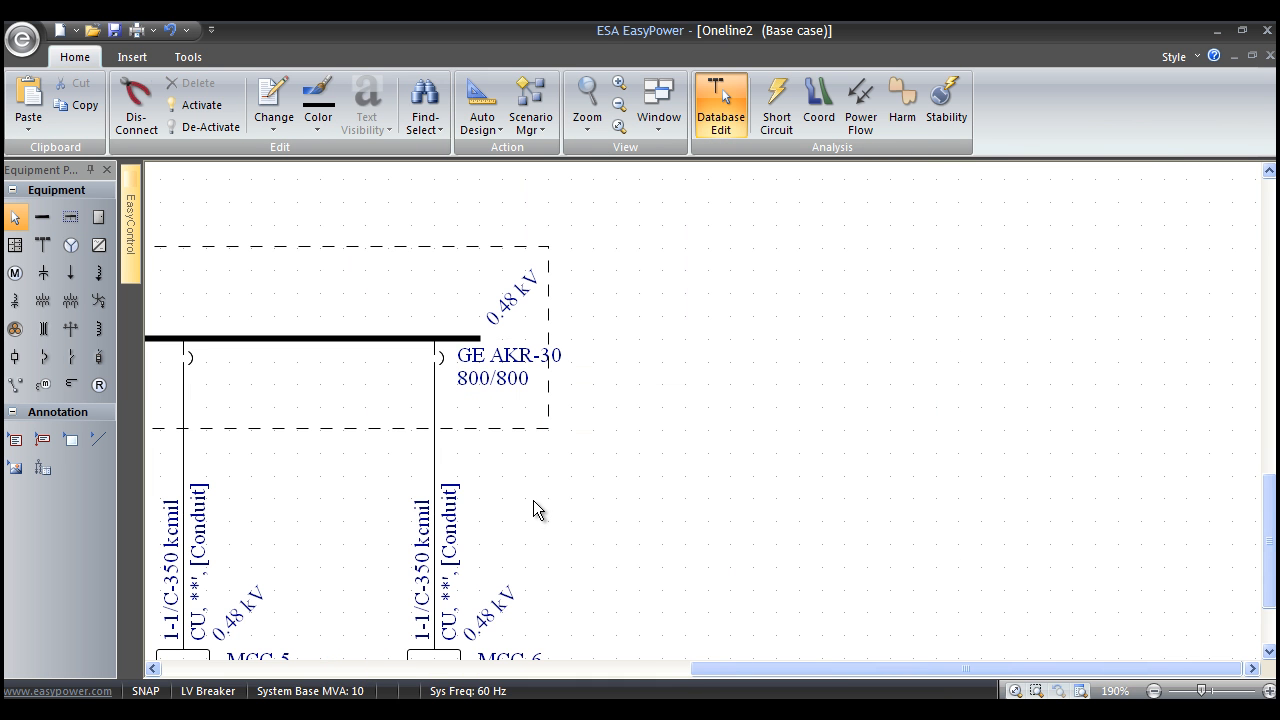
# Copy the MCC-6 feeder breaker and paste its data onto the feeder breakers of MCC-1 through MCC-5 together.
pyautogui.moveTo(533, 500); pyautogui.dragTo(990, 488)
pyautogui.scroll(-5, 1010, 470)
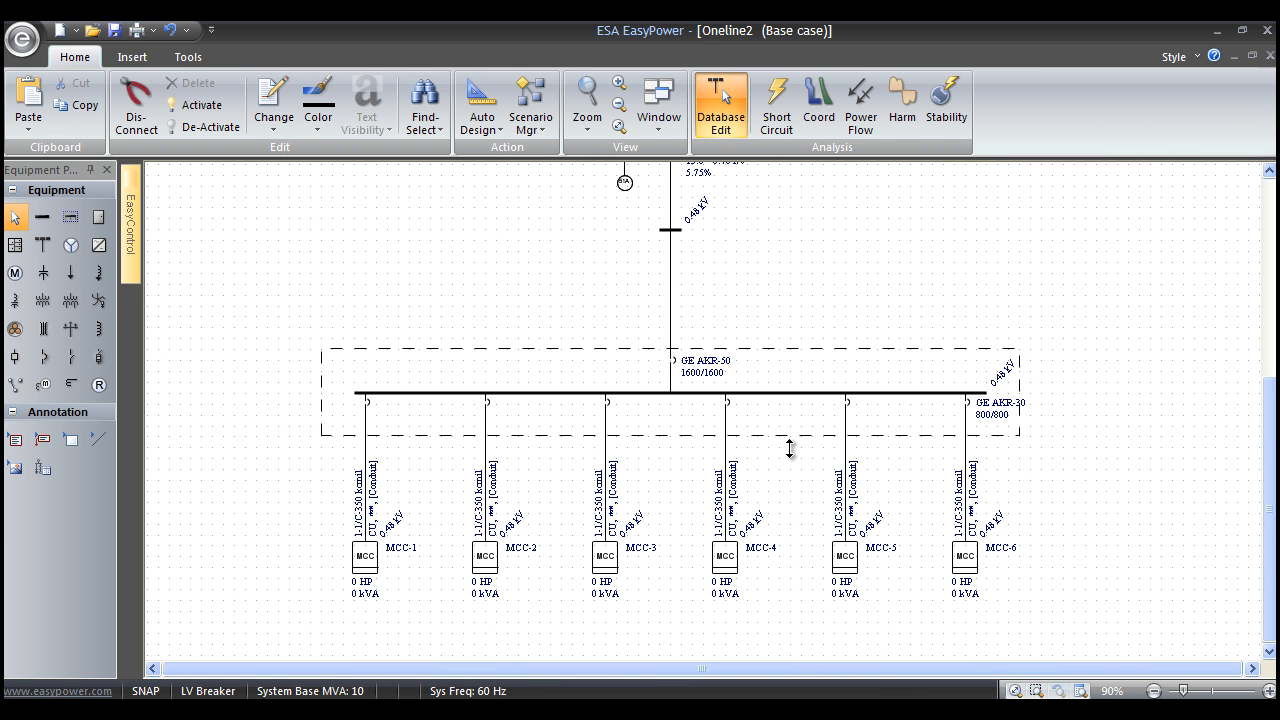
pyautogui.rightClick(970, 404)
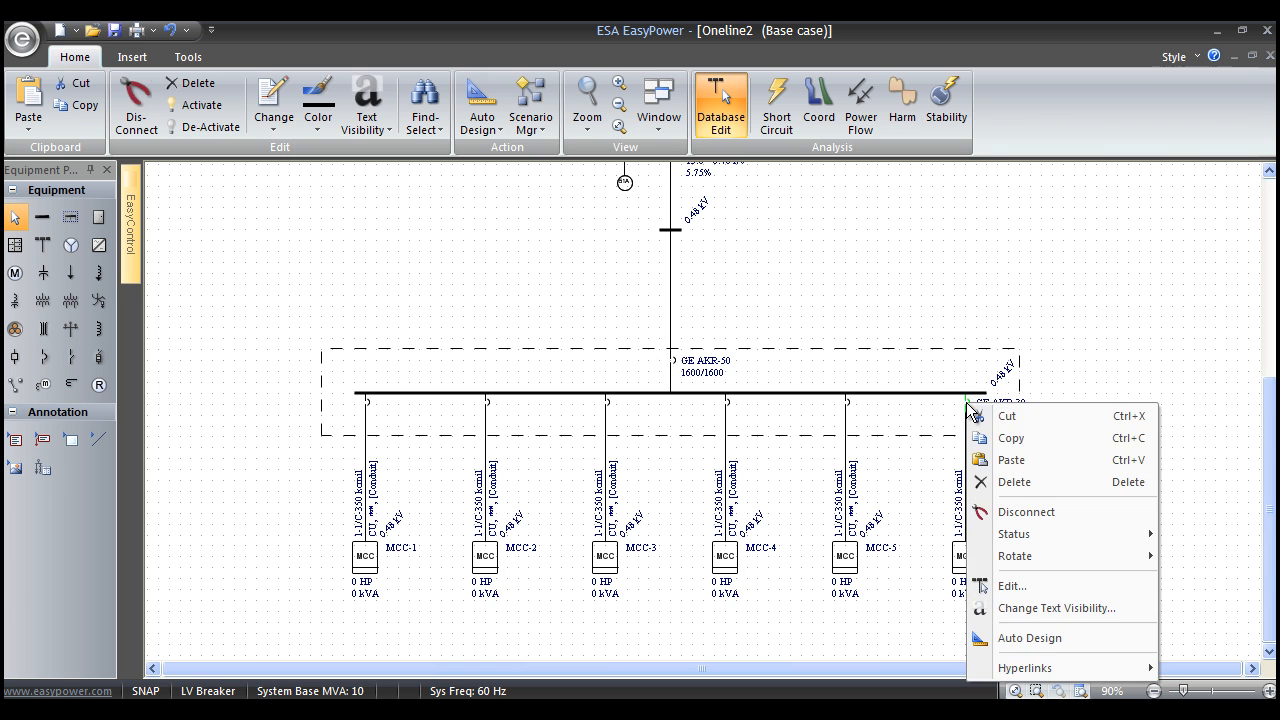
pyautogui.click(1010, 434)
pyautogui.moveTo(906, 495); pyautogui.dragTo(274, 400)
pyautogui.rightClick(260, 389)
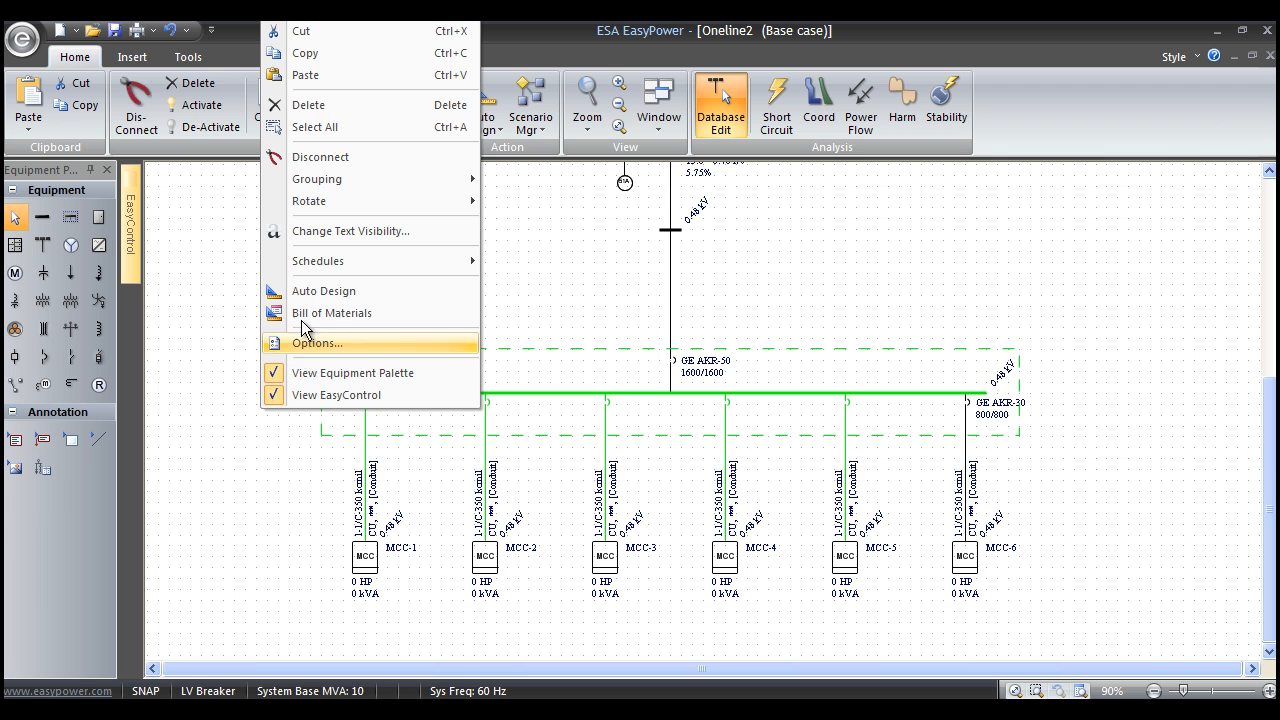
pyautogui.click(310, 75)
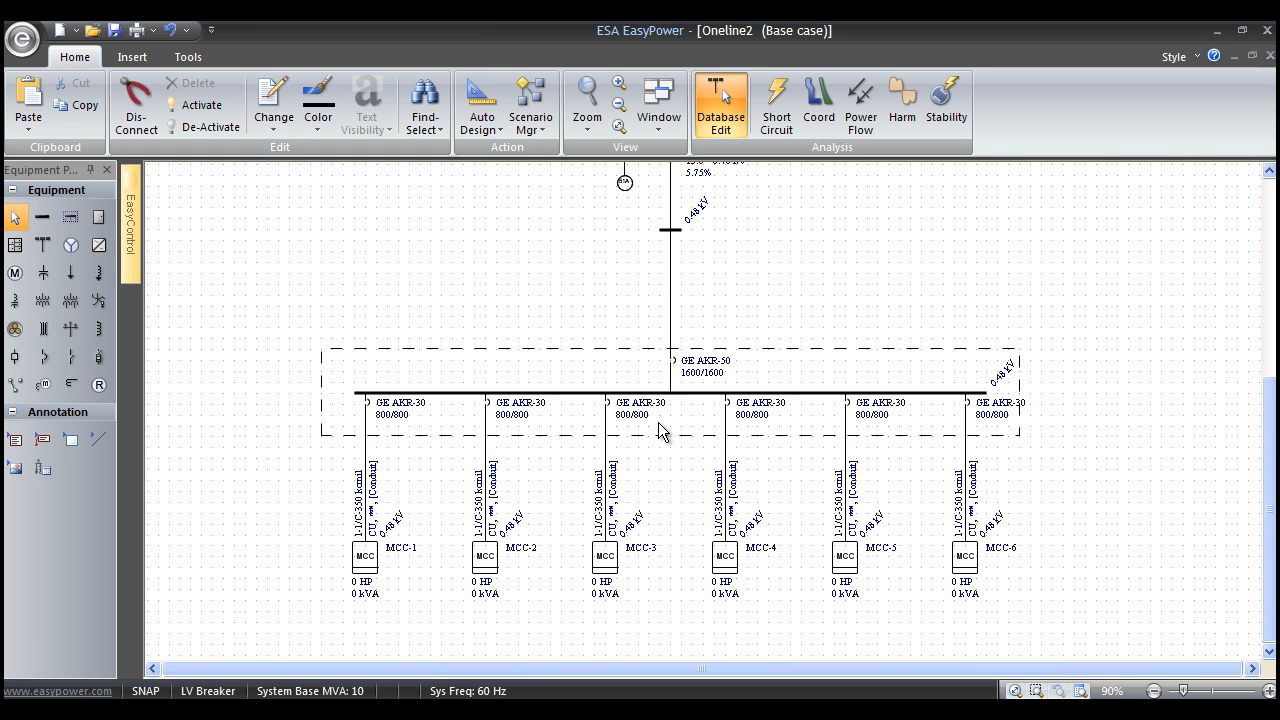
pyautogui.scroll(2, 658, 430)
pyautogui.scroll(1, 659, 423)
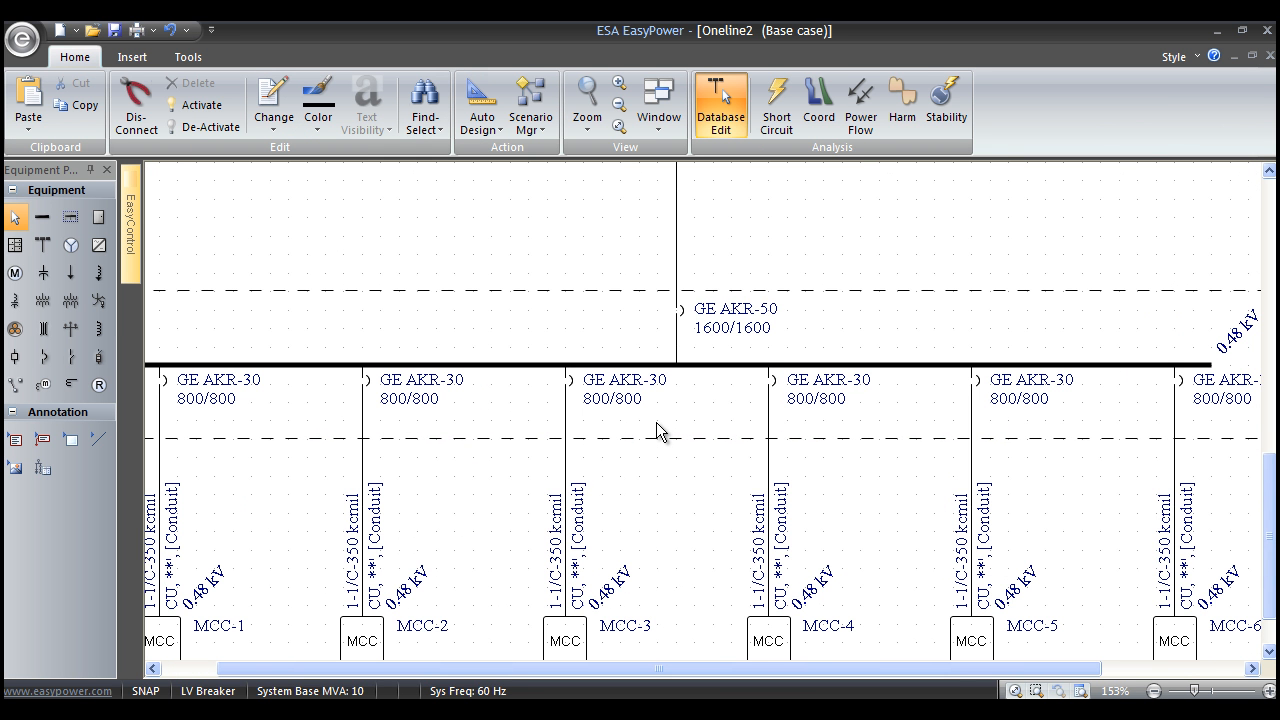